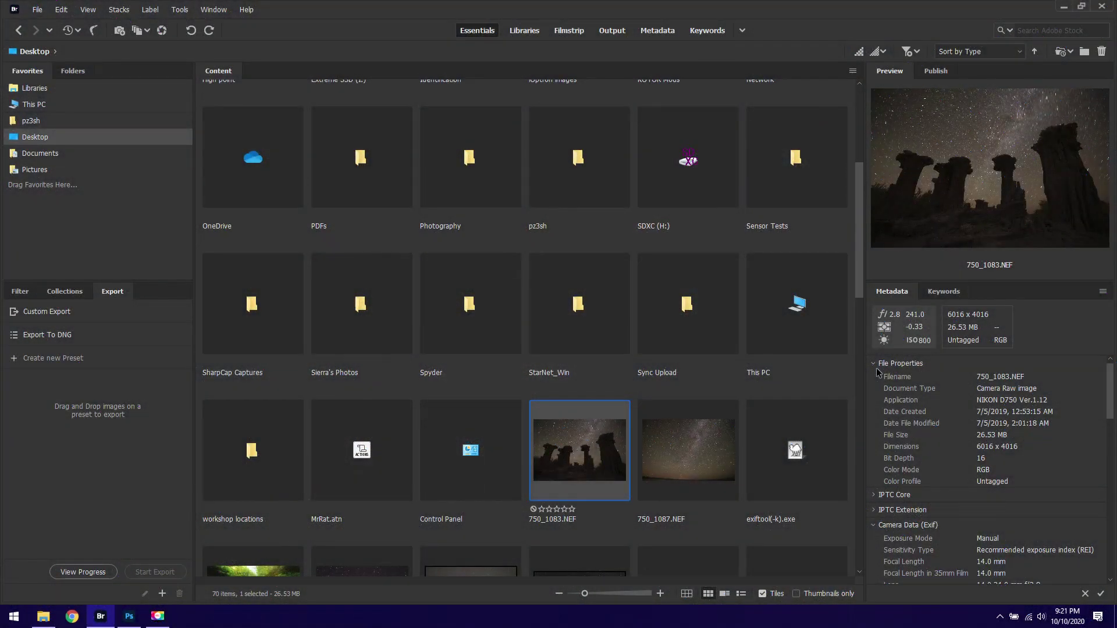
- Select 750_1083.NEF and 750_1087.NEF, purge their cache, and open both in Camera Raw
{"action": "left_click", "coordinate": [701, 473], "text": "ctrl"}
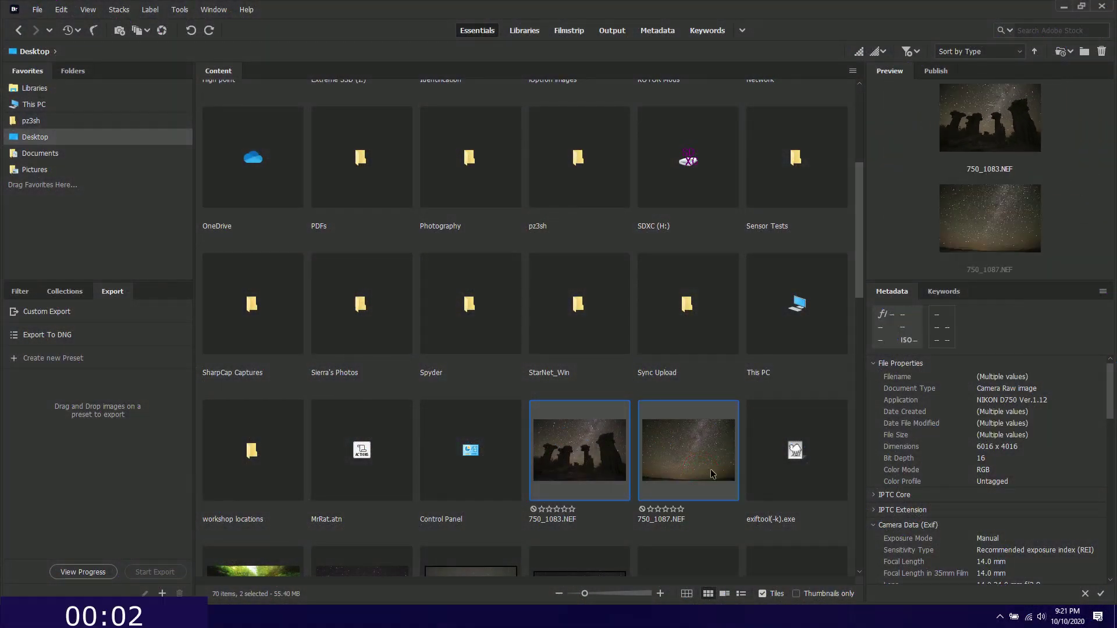
{"action": "right_click", "coordinate": [709, 474]}
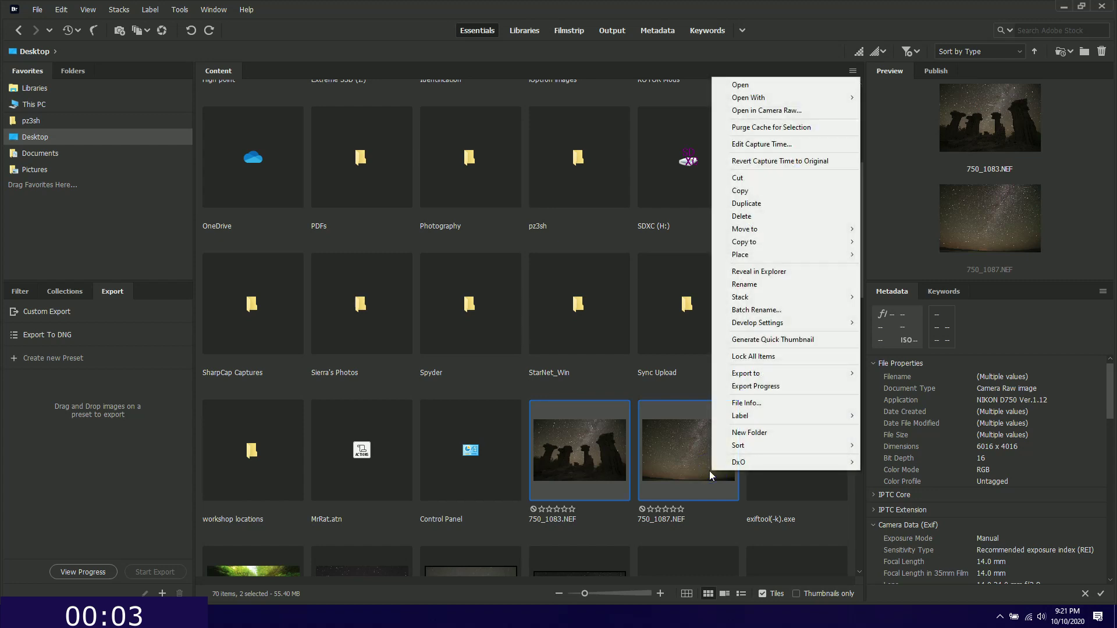
{"action": "left_click", "coordinate": [768, 125]}
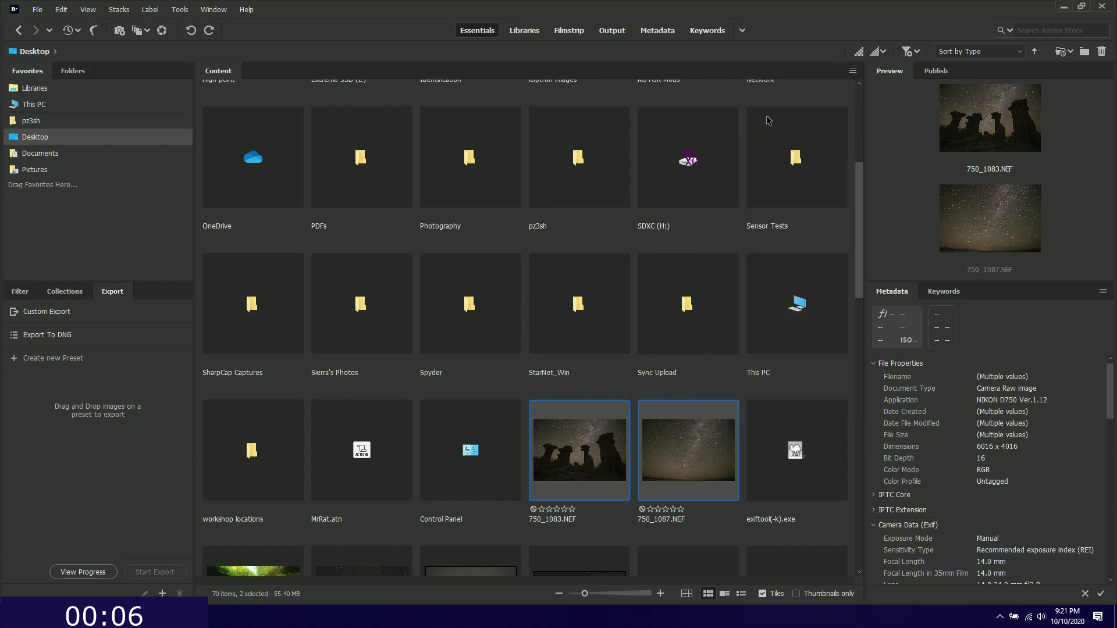
{"action": "key", "text": "ctrl+r"}
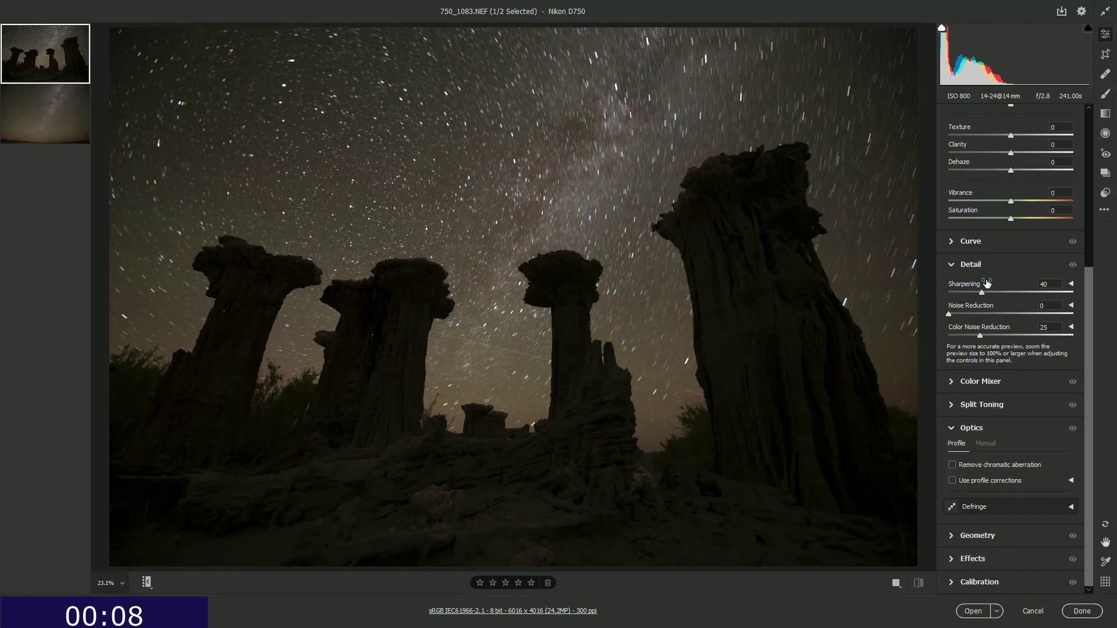
- Set 750_1083.NEF to Exposure +1.00, Highlights −41, Shadows +40, Temperature 4100, Tint +13, Saturation +48
{"action": "scroll", "coordinate": [988, 284], "scroll_direction": "up", "scroll_amount": 5}
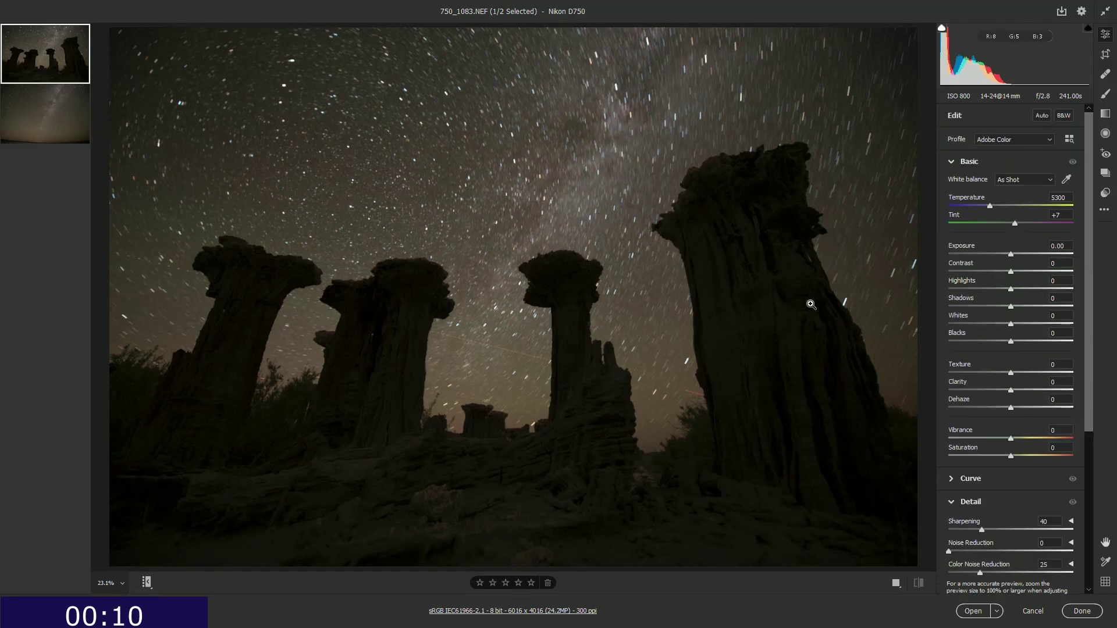
{"action": "left_click_drag", "start_coordinate": [1013, 256], "coordinate": [1024, 256]}
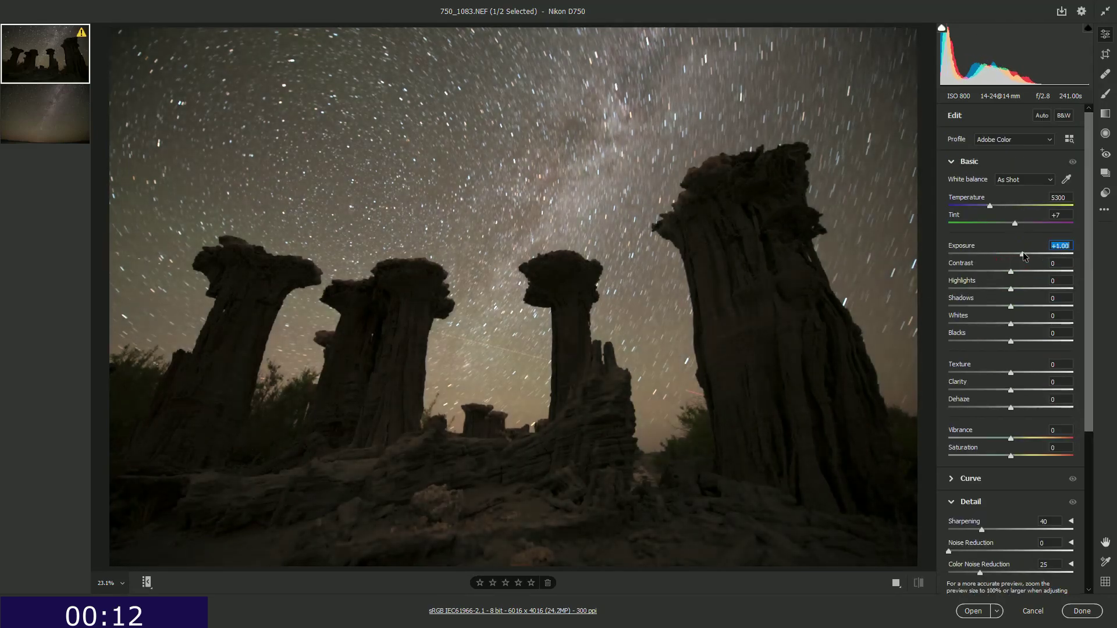
{"action": "left_click_drag", "start_coordinate": [1015, 304], "coordinate": [1005, 271]}
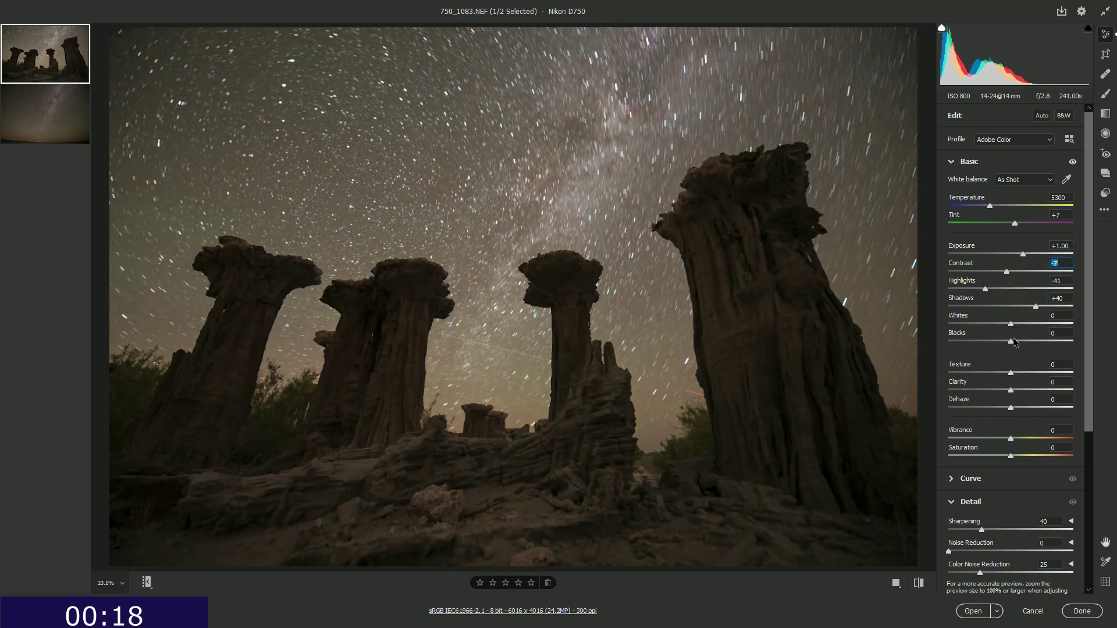
{"action": "left_click_drag", "start_coordinate": [1012, 457], "coordinate": [1093, 438]}
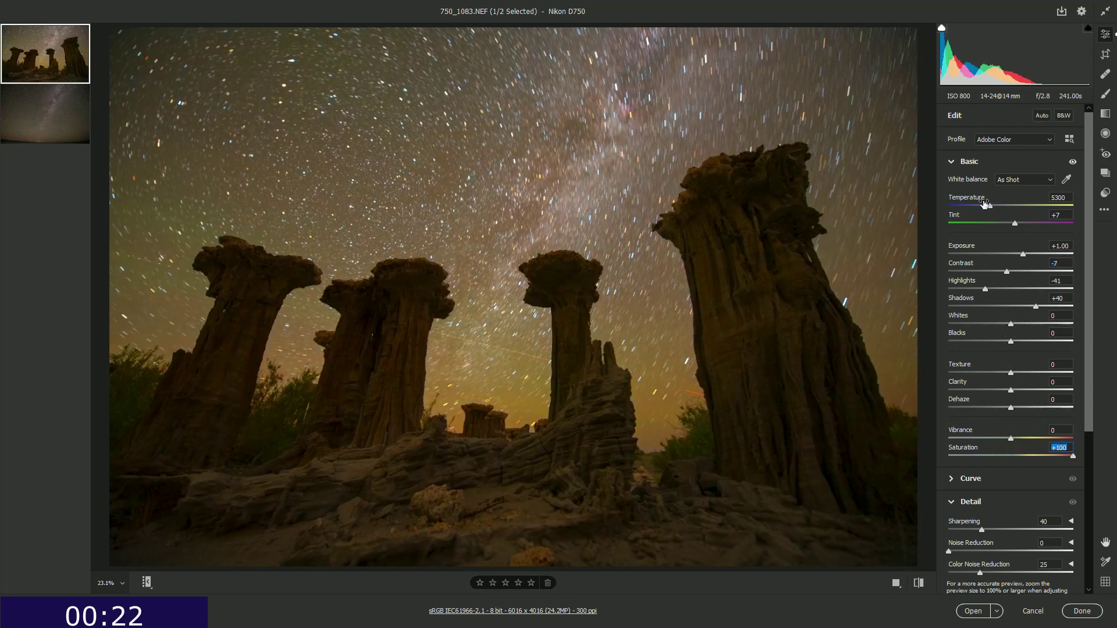
{"action": "left_click_drag", "start_coordinate": [994, 207], "coordinate": [1023, 225]}
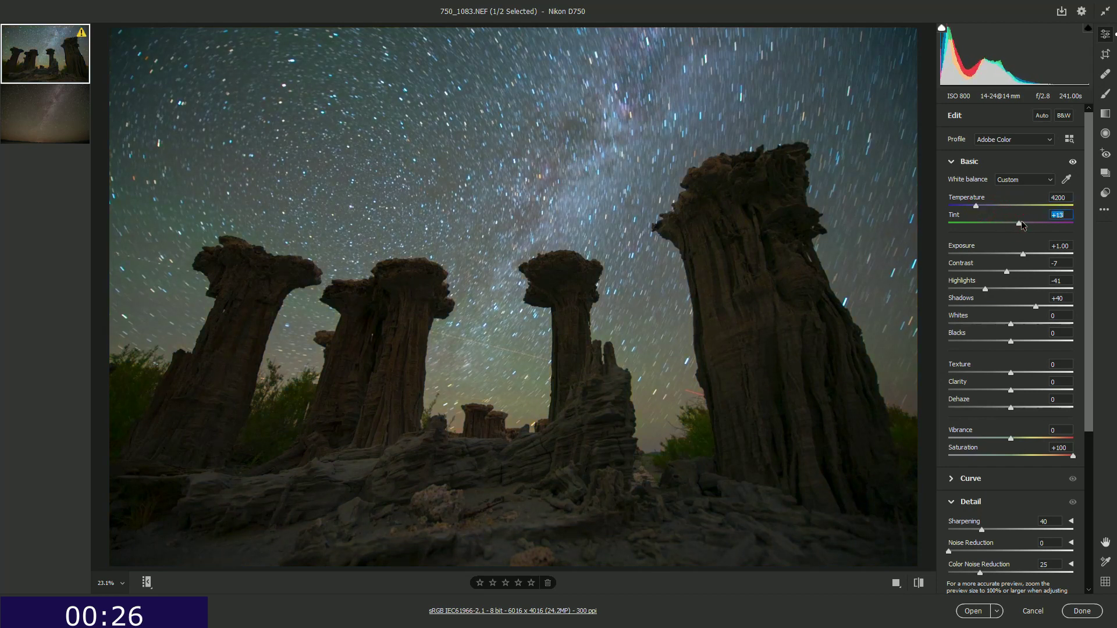
{"action": "left_click", "coordinate": [976, 207]}
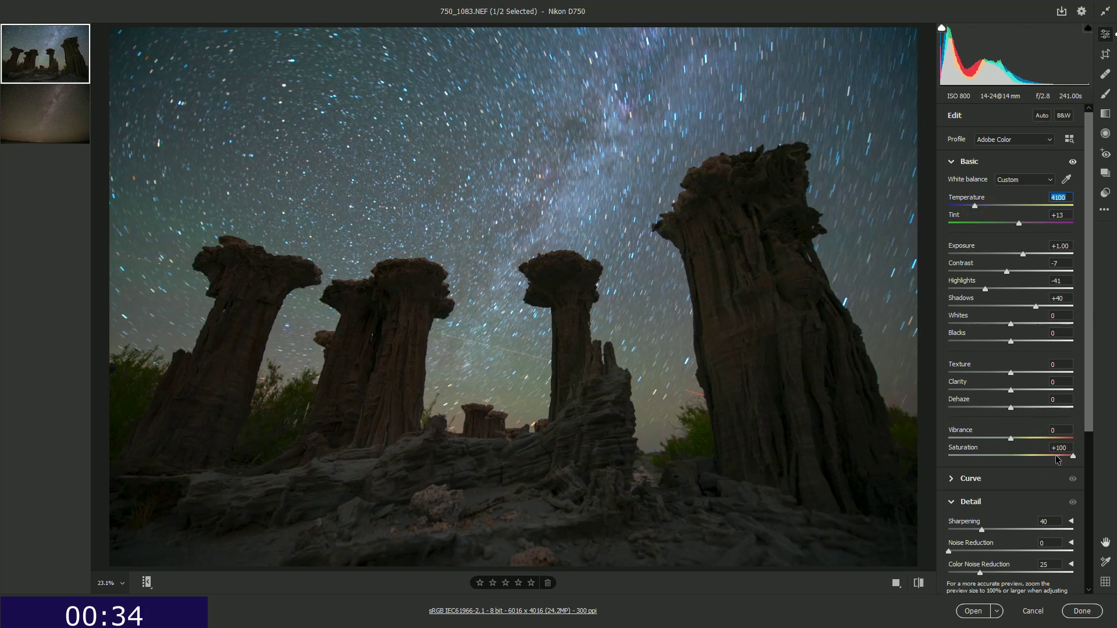
{"action": "left_click_drag", "start_coordinate": [1057, 457], "coordinate": [1045, 457]}
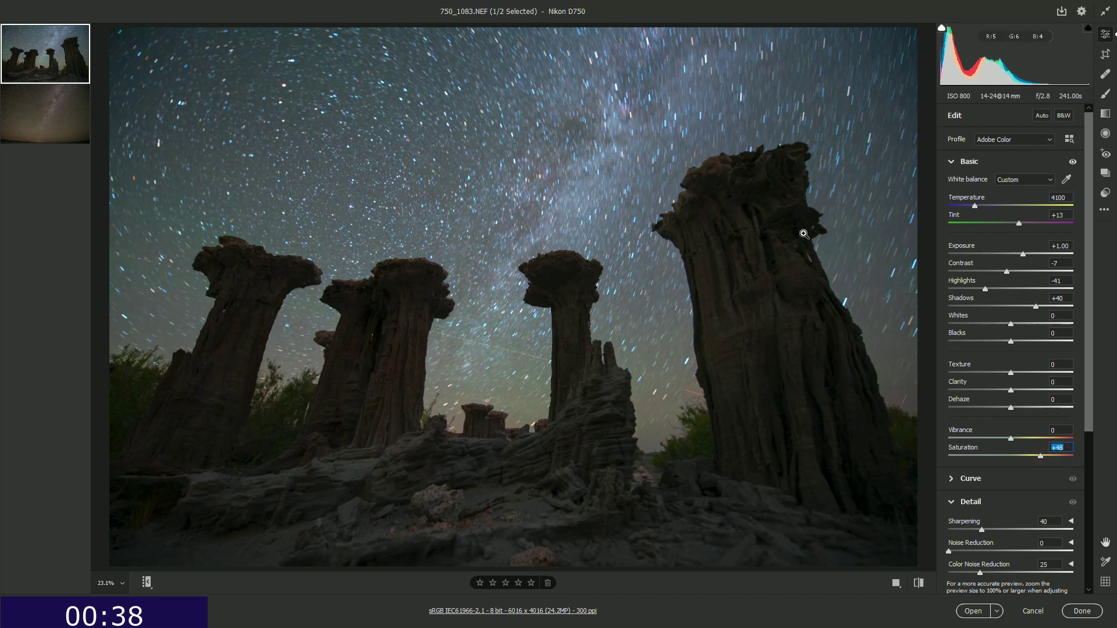
- Enable profile corrections in the Optics panel for the Nikon AF-S NIKKOR 14-24mm lens
{"action": "scroll", "coordinate": [982, 445], "scroll_direction": "down", "scroll_amount": 8}
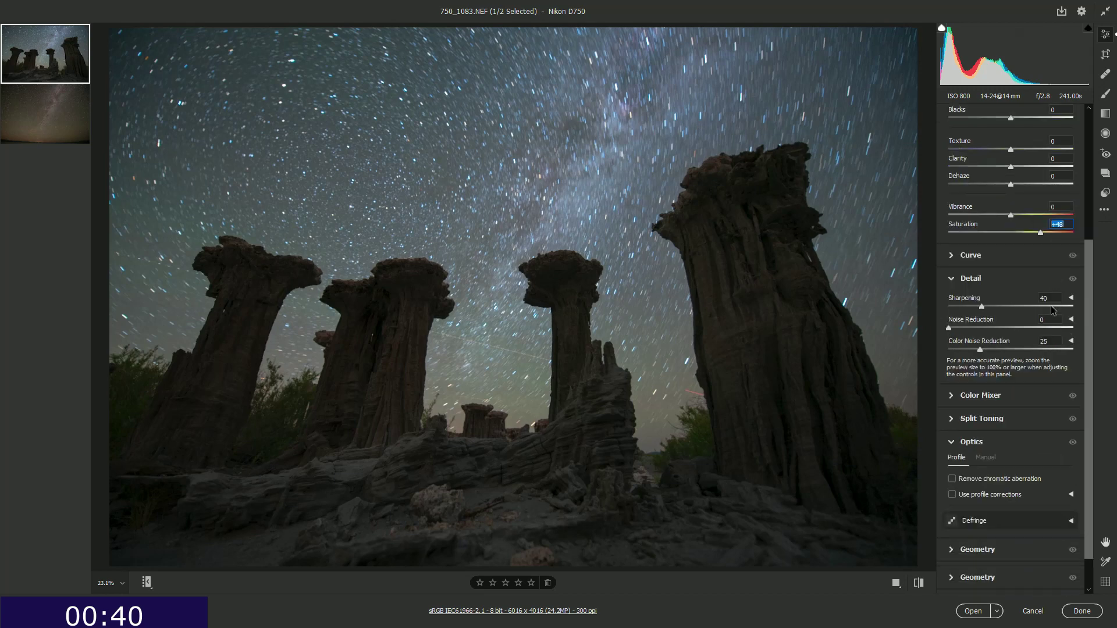
{"action": "left_click", "coordinate": [958, 481]}
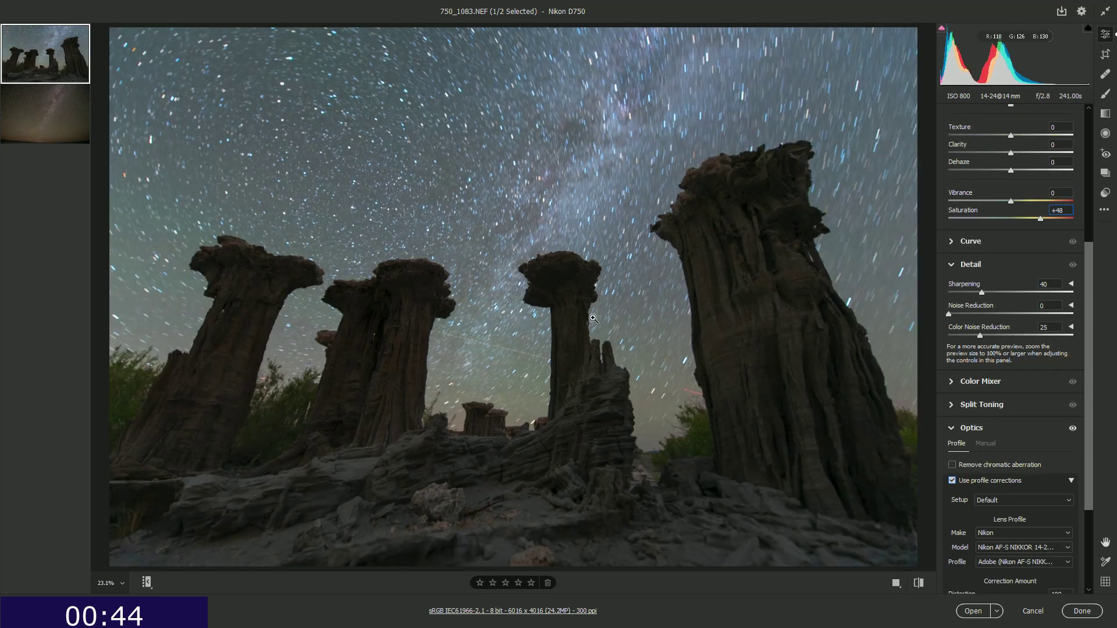
{"action": "scroll", "coordinate": [1074, 347], "scroll_direction": "up", "scroll_amount": 8}
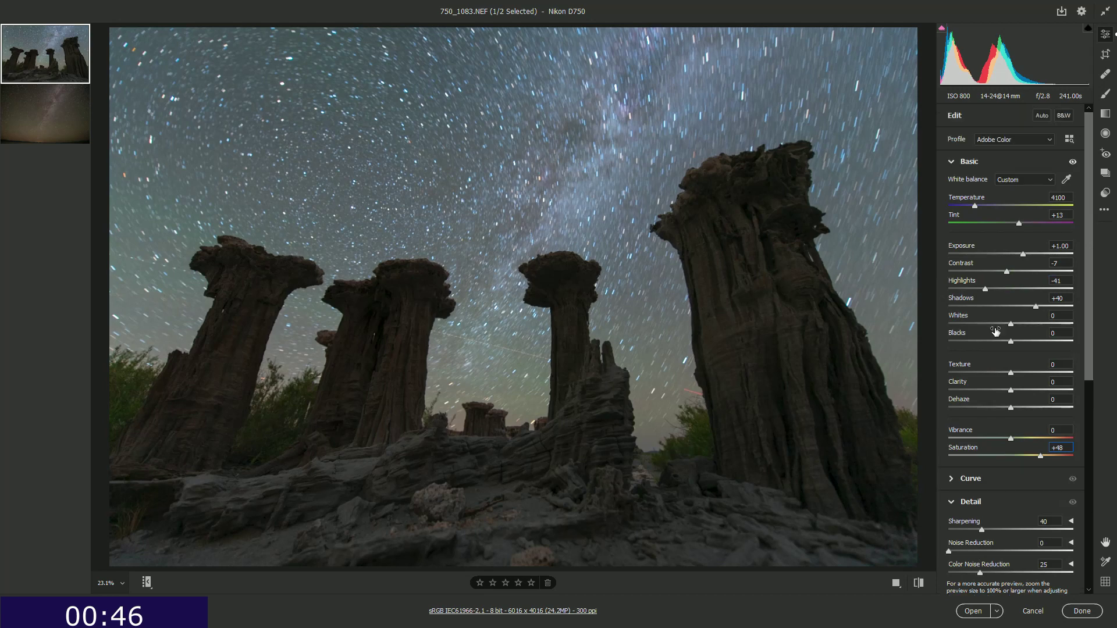
- Sync the tufa photo's settings onto 750_1087.NEF and check that both frames match
{"action": "left_click", "coordinate": [39, 105]}
{"action": "left_click", "coordinate": [26, 66]}
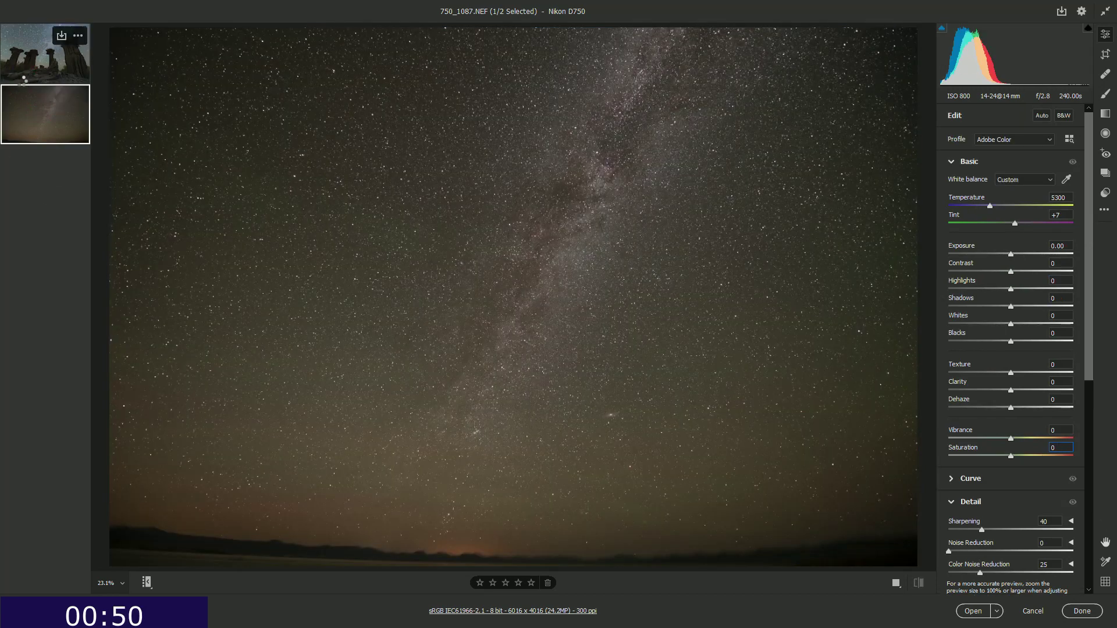
{"action": "left_click", "coordinate": [16, 125], "text": "shift"}
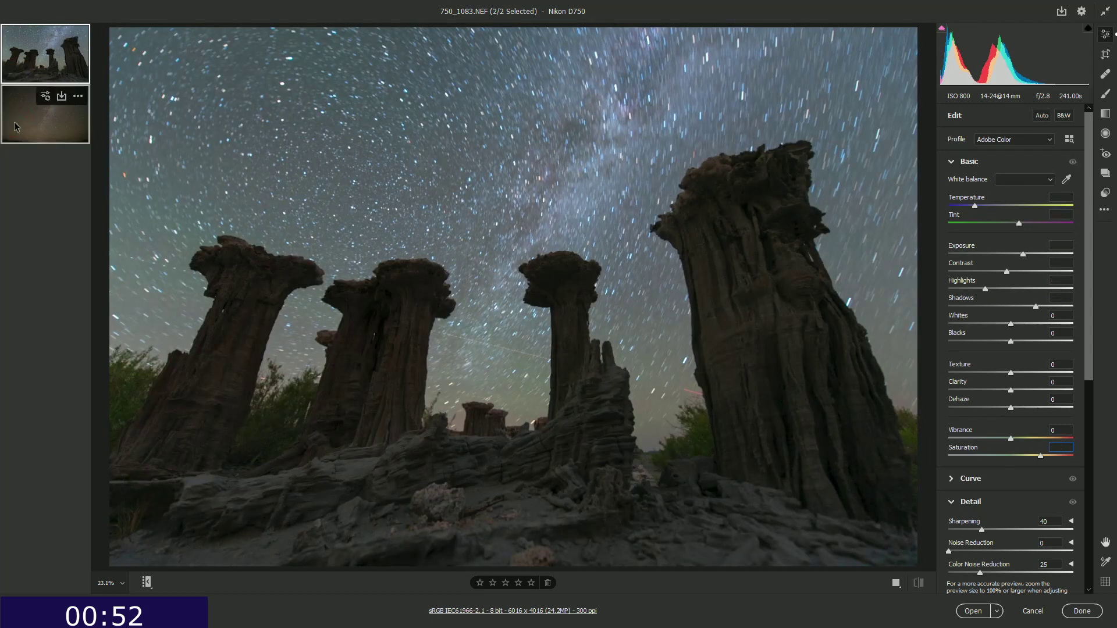
{"action": "left_click", "coordinate": [45, 96]}
{"action": "left_click", "coordinate": [689, 114]}
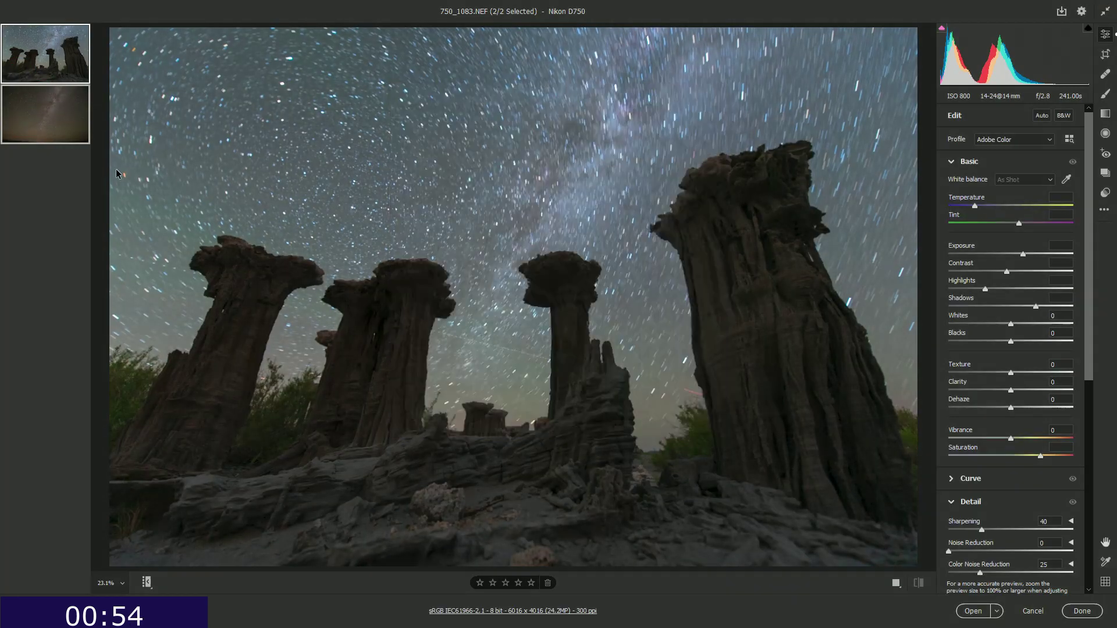
{"action": "left_click", "coordinate": [41, 123]}
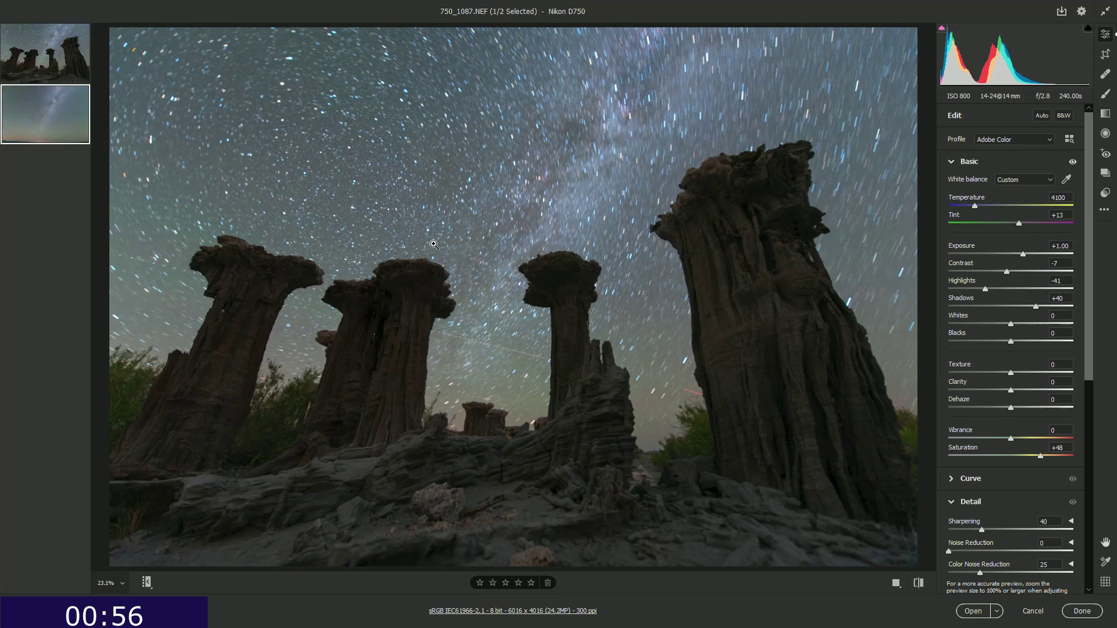
{"action": "left_click", "coordinate": [35, 69]}
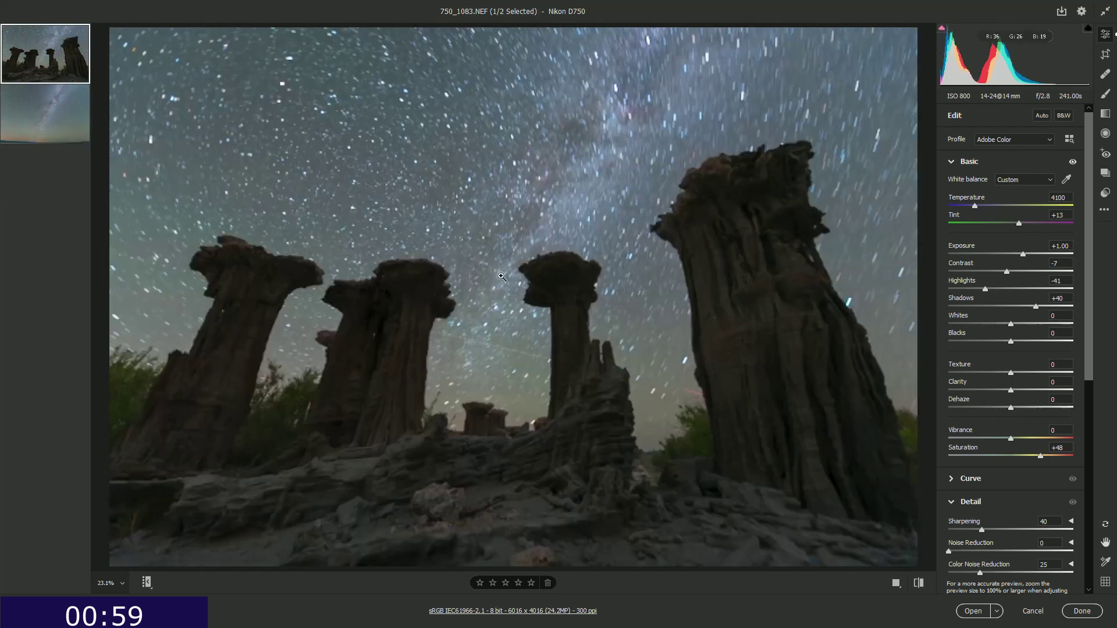
- Select both thumbnails and open them in Photoshop via Open Objects as smart objects
{"action": "left_click", "coordinate": [10, 124], "text": "shift"}
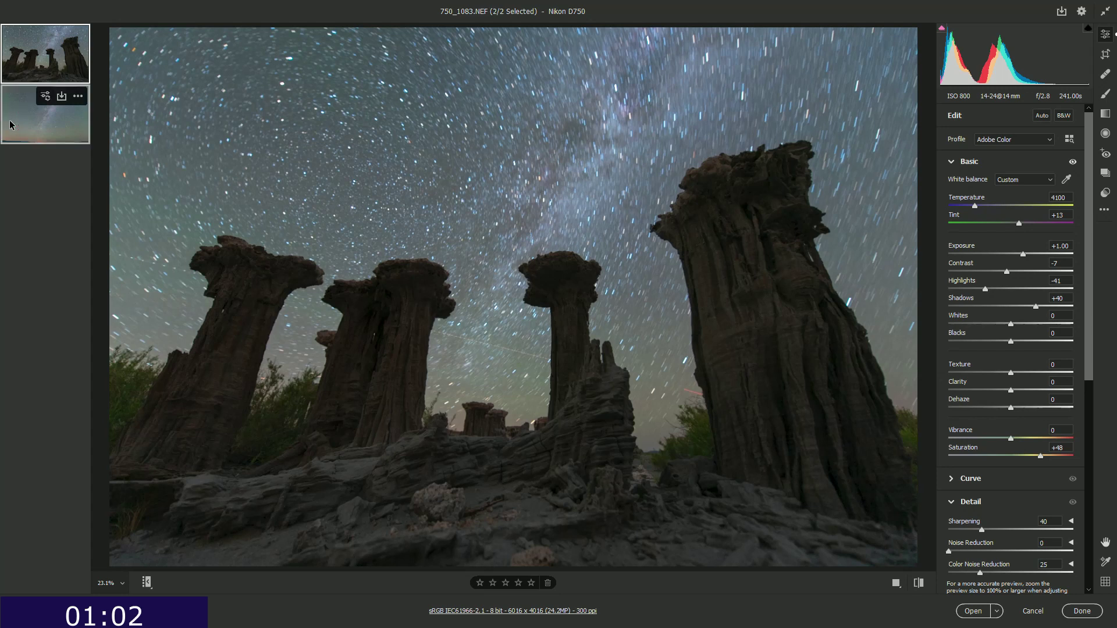
{"action": "key", "text": "shift"}
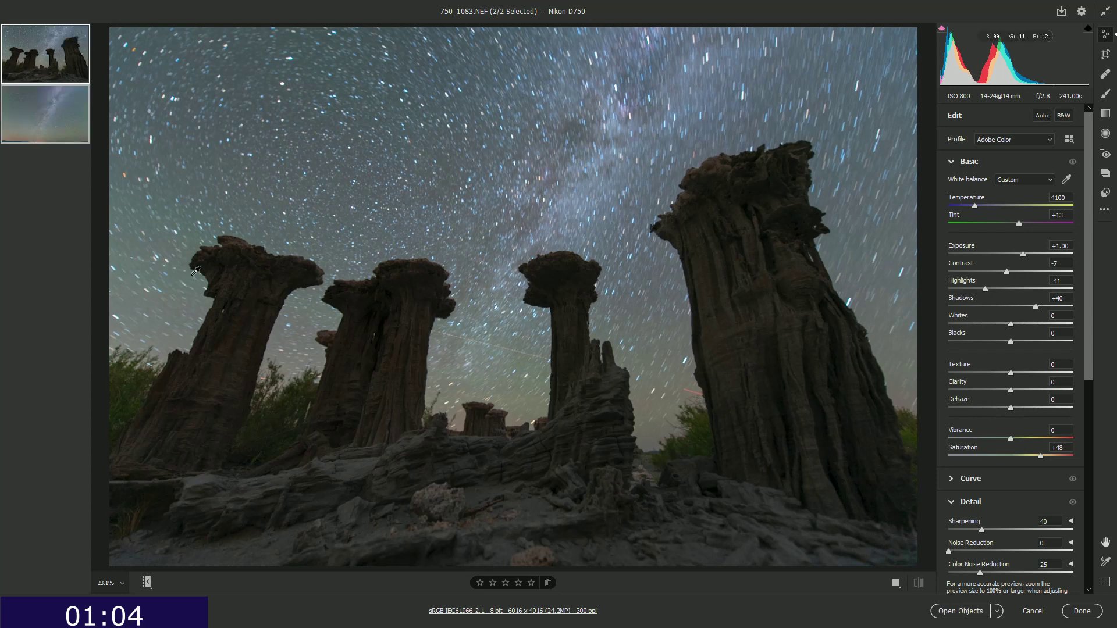
{"action": "left_click", "coordinate": [961, 613]}
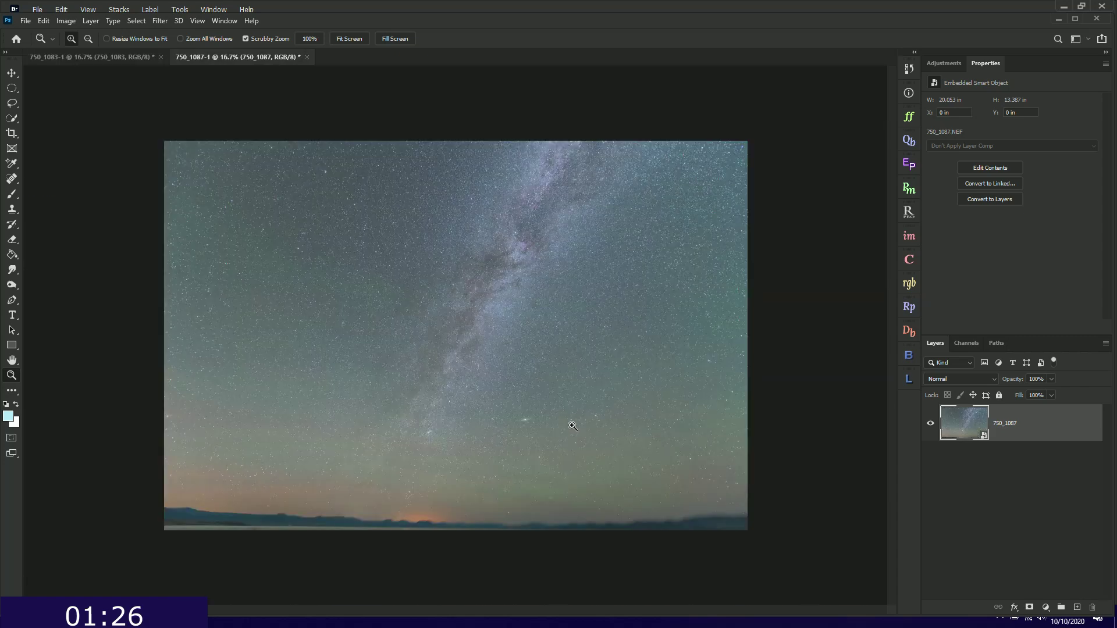
- Drag the 750_1087 image into the 750_1083-1 document and align it over the canvas
{"action": "left_click", "coordinate": [11, 73]}
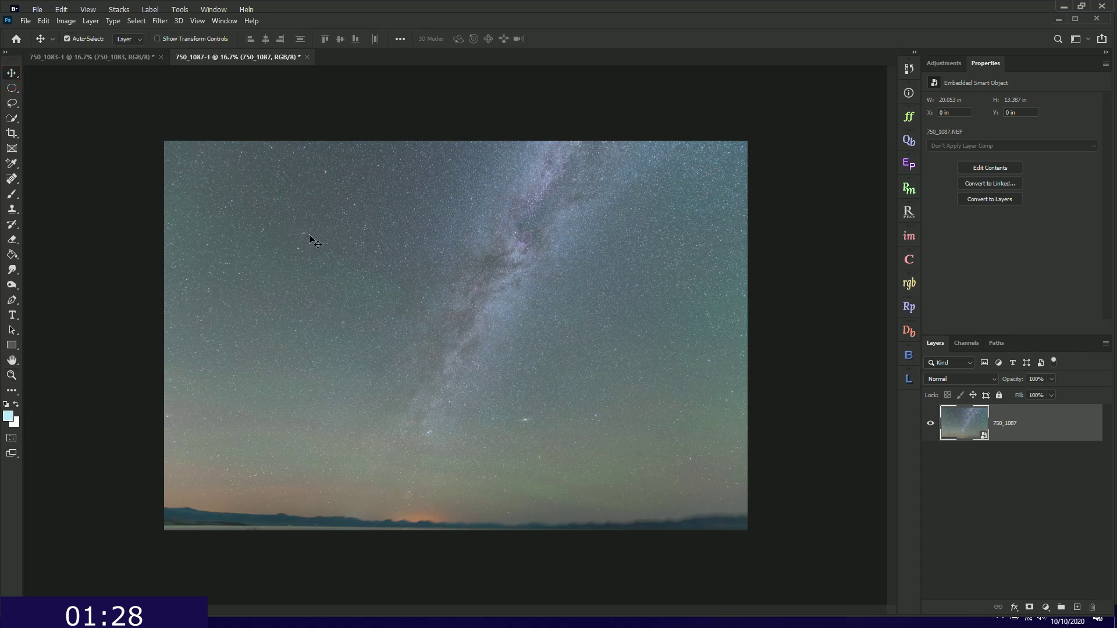
{"action": "left_click_drag", "start_coordinate": [399, 343], "coordinate": [79, 62]}
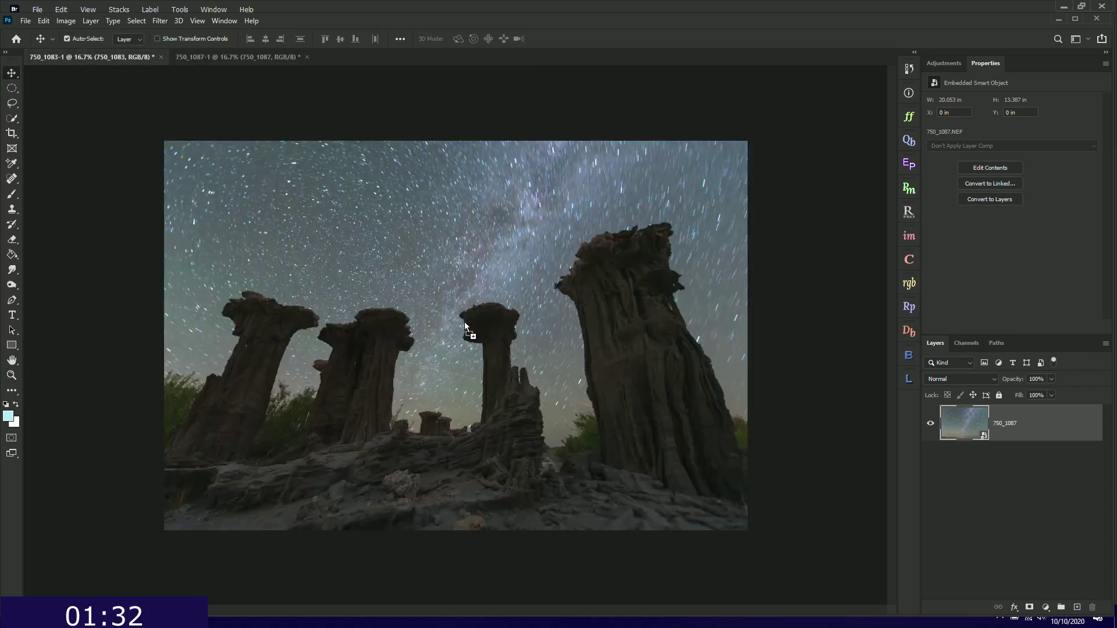
{"action": "left_click_drag", "start_coordinate": [466, 323], "coordinate": [485, 344]}
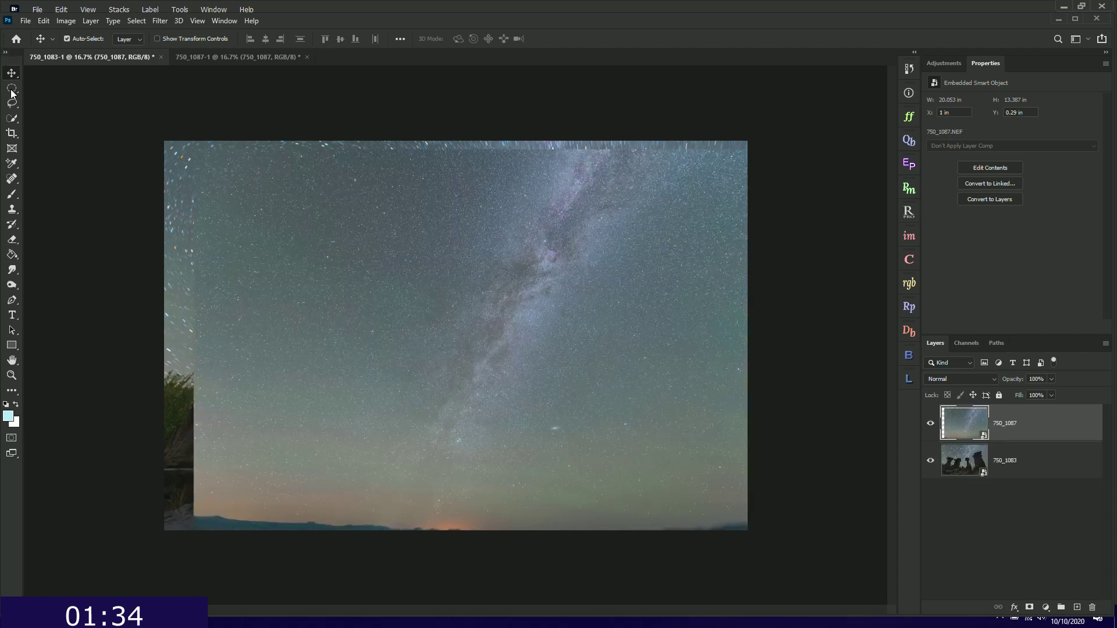
{"action": "left_click_drag", "start_coordinate": [500, 306], "coordinate": [479, 303]}
- Rename the two layers Sky and Foreground
{"action": "double_click", "coordinate": [1012, 423]}
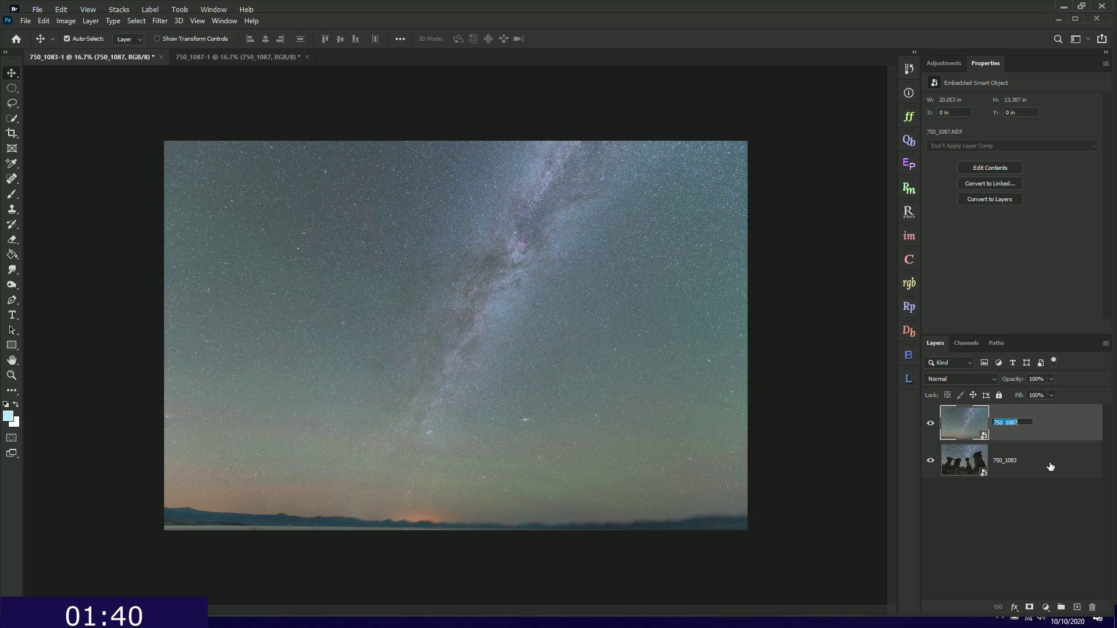
{"action": "type", "text": "Sky"}
{"action": "key", "text": "Tab"}
{"action": "type", "text": "For"}
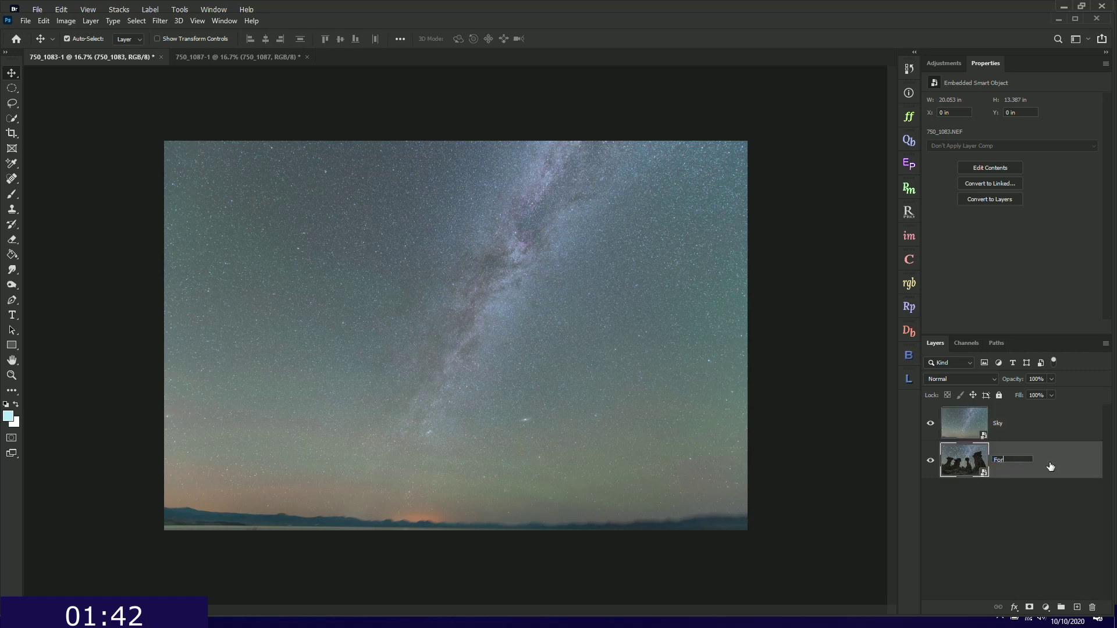
{"action": "type", "text": "eground"}
{"action": "key", "text": "Return"}
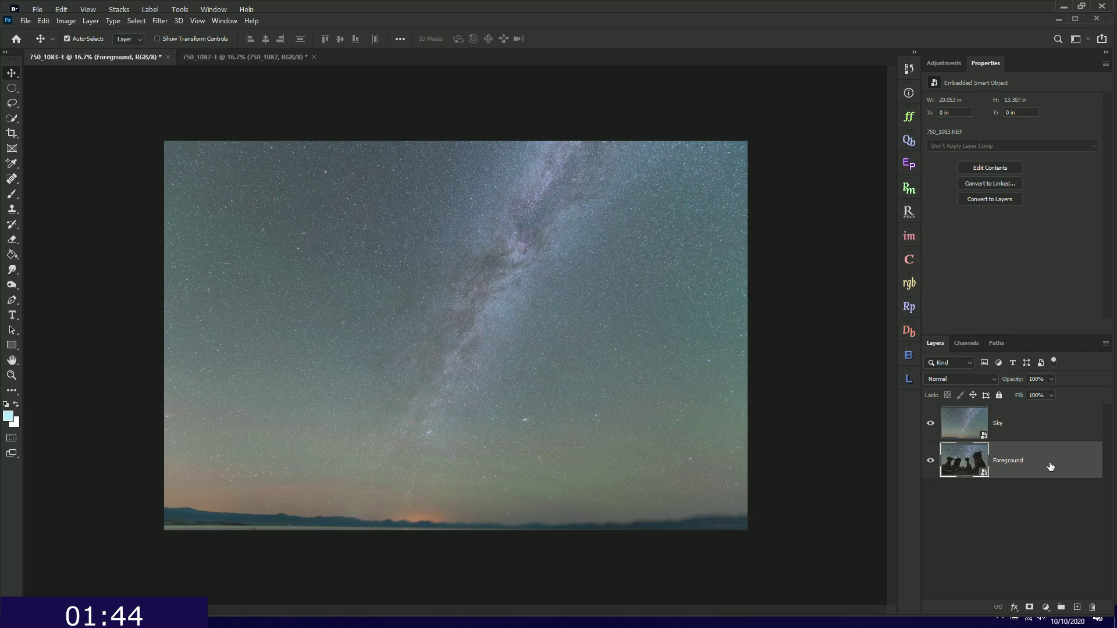
- Duplicate the Foreground layer and move Foreground copy above the Sky layer
{"action": "right_click", "coordinate": [1032, 464]}
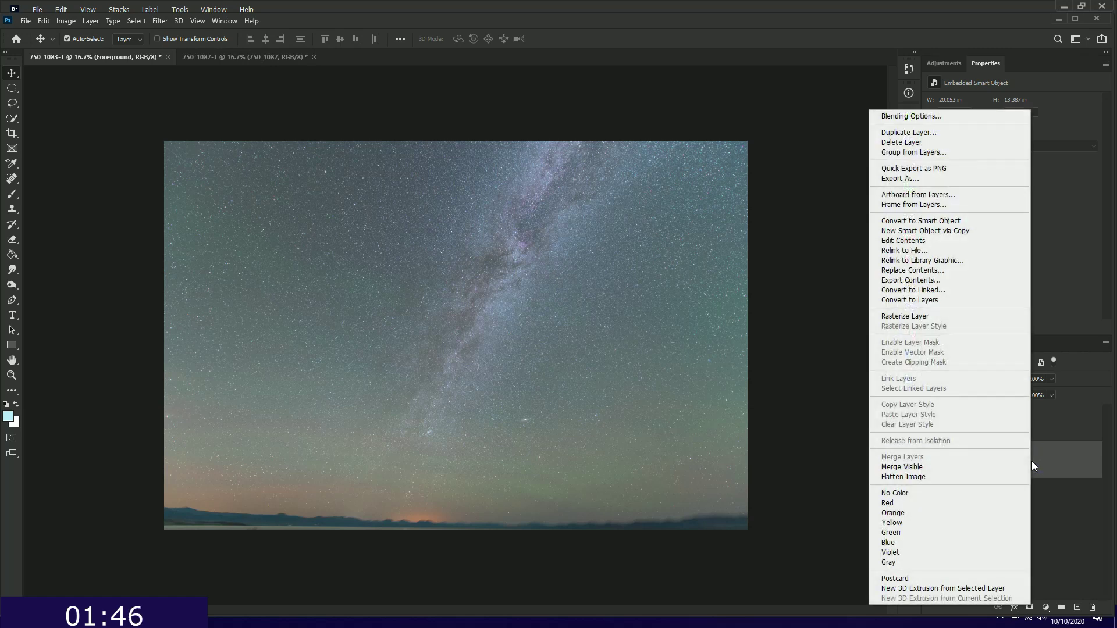
{"action": "left_click", "coordinate": [927, 133]}
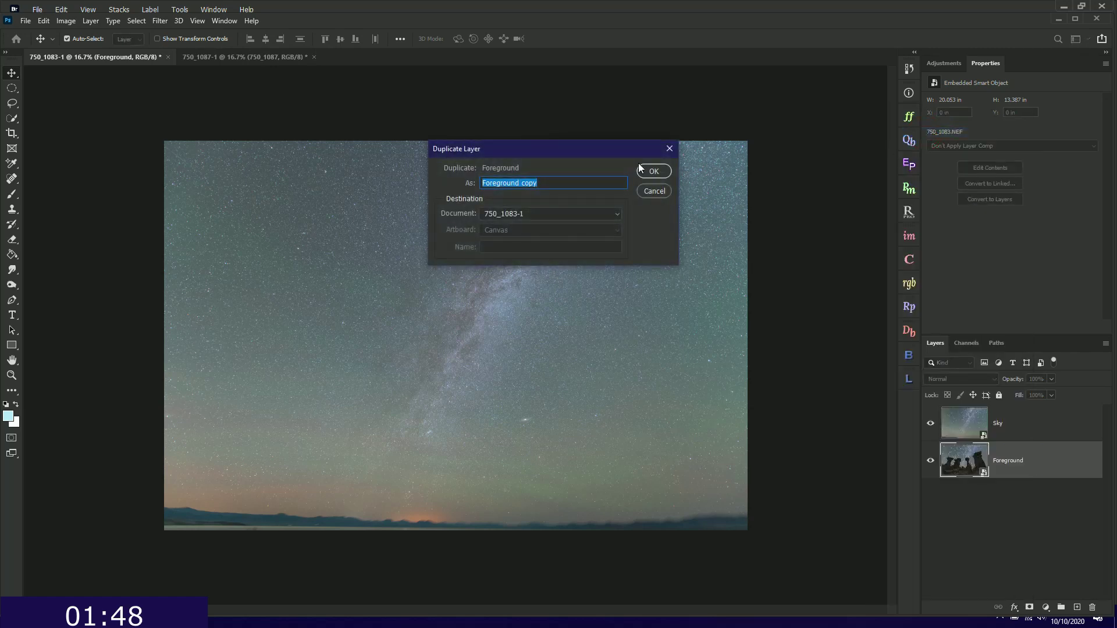
{"action": "left_click", "coordinate": [651, 170]}
{"action": "left_click_drag", "start_coordinate": [1021, 475], "coordinate": [1013, 414]}
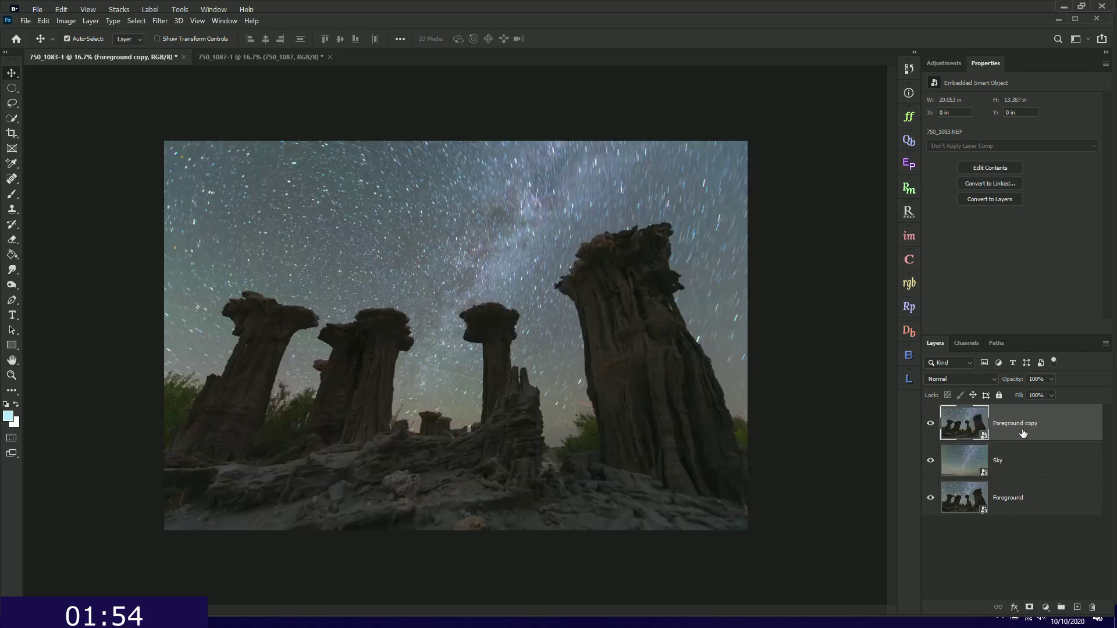
- Reselect the Foreground copy layer and open the Easy Panel 2.0 extension
{"action": "left_click", "coordinate": [1002, 471]}
{"action": "left_click", "coordinate": [1017, 509]}
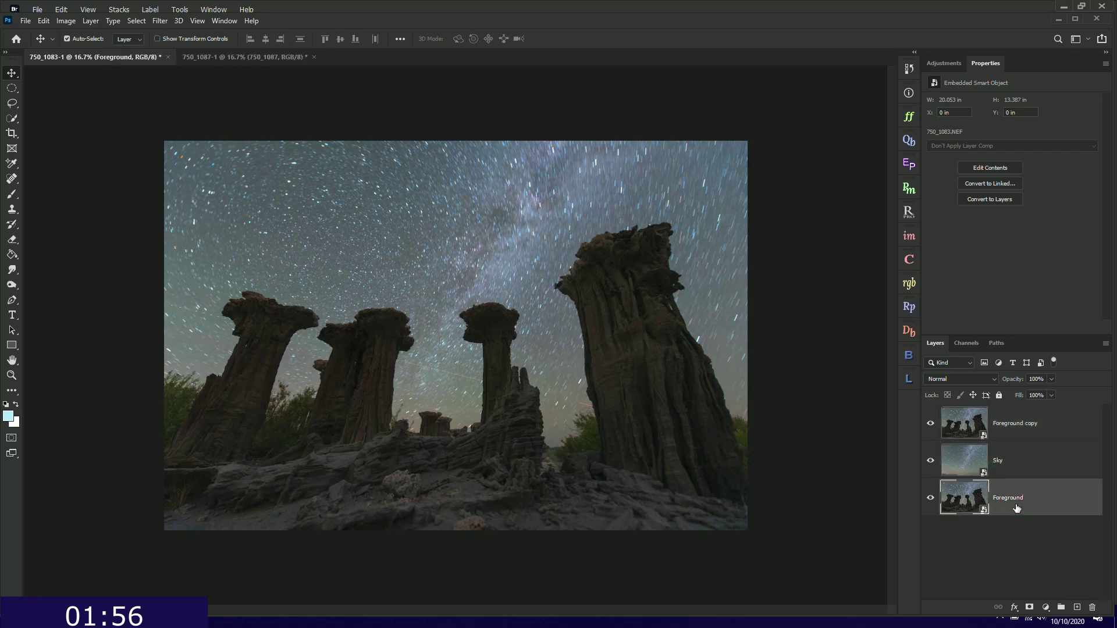
{"action": "left_click", "coordinate": [1016, 438]}
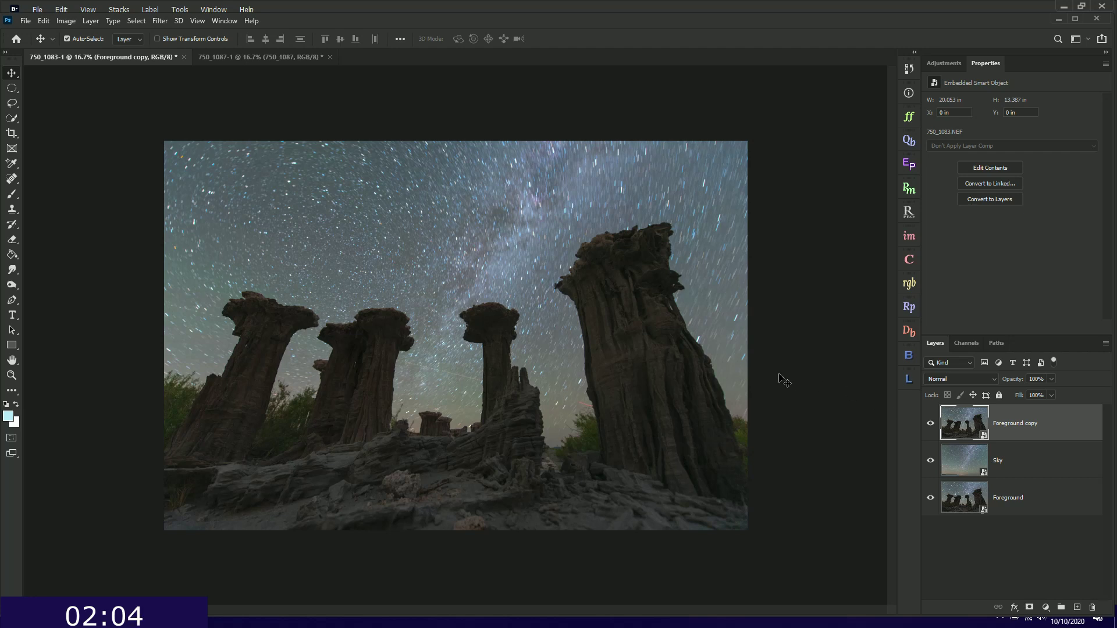
{"action": "left_click", "coordinate": [911, 165]}
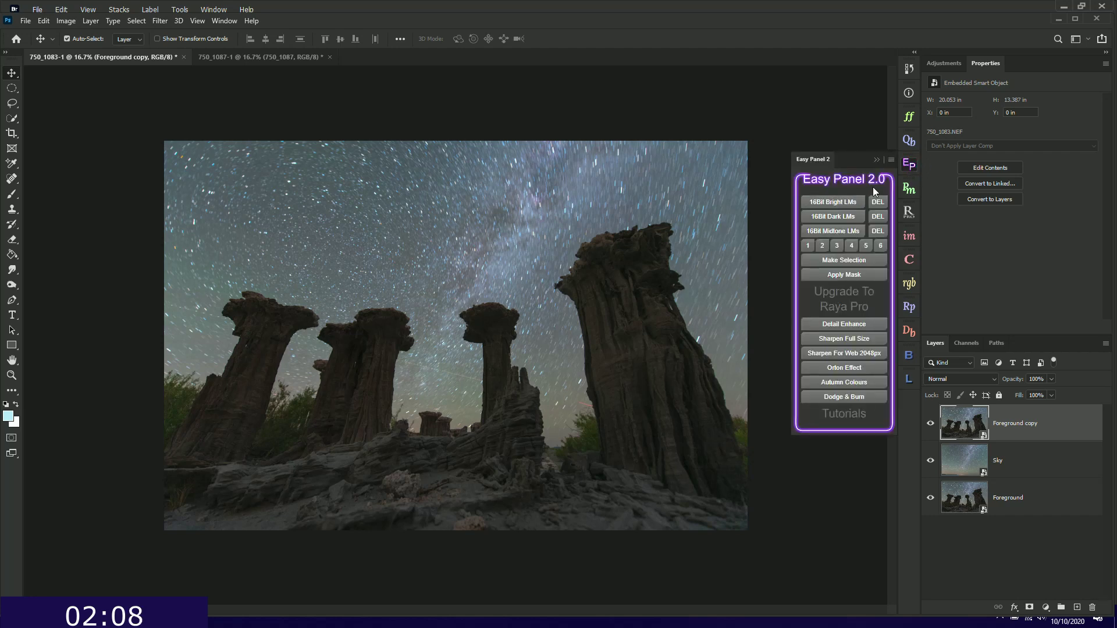
- Generate 16Bit Dark luminosity-mask Curves layers and preview masks 1 through 6
{"action": "left_click", "coordinate": [847, 218]}
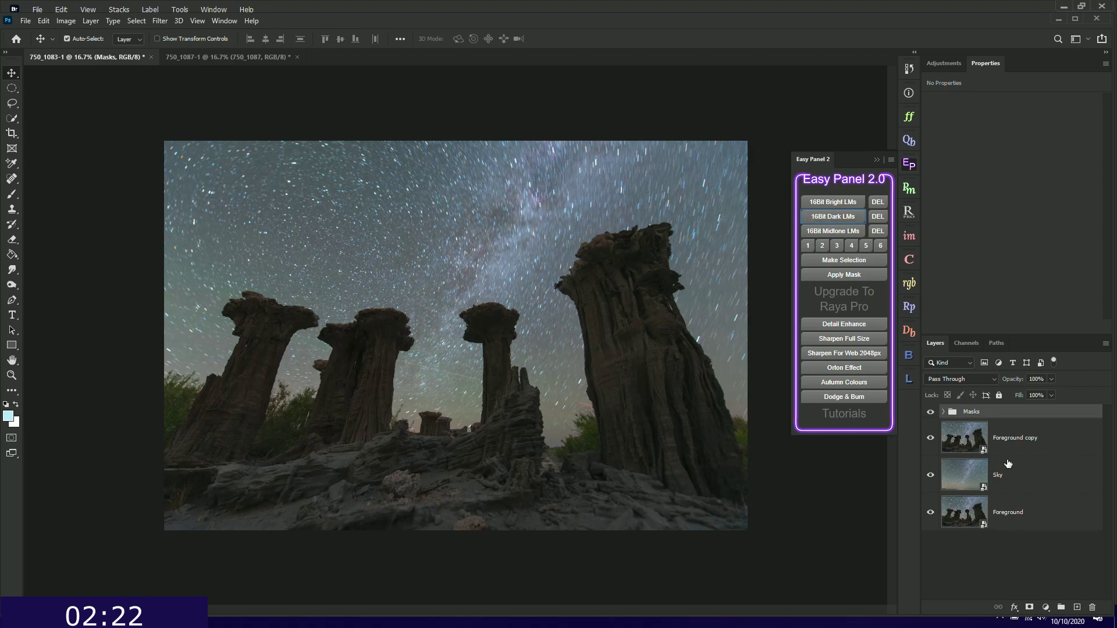
{"action": "left_click", "coordinate": [805, 246]}
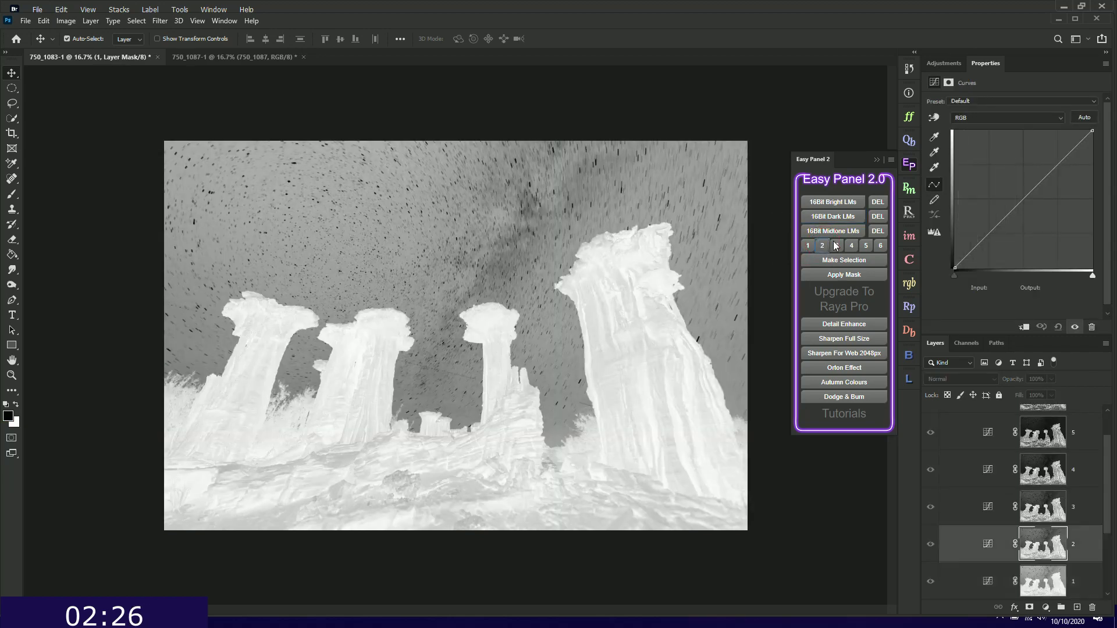
{"action": "left_click", "coordinate": [836, 246]}
{"action": "left_click", "coordinate": [851, 246]}
{"action": "left_click", "coordinate": [868, 247]}
{"action": "left_click", "coordinate": [880, 248]}
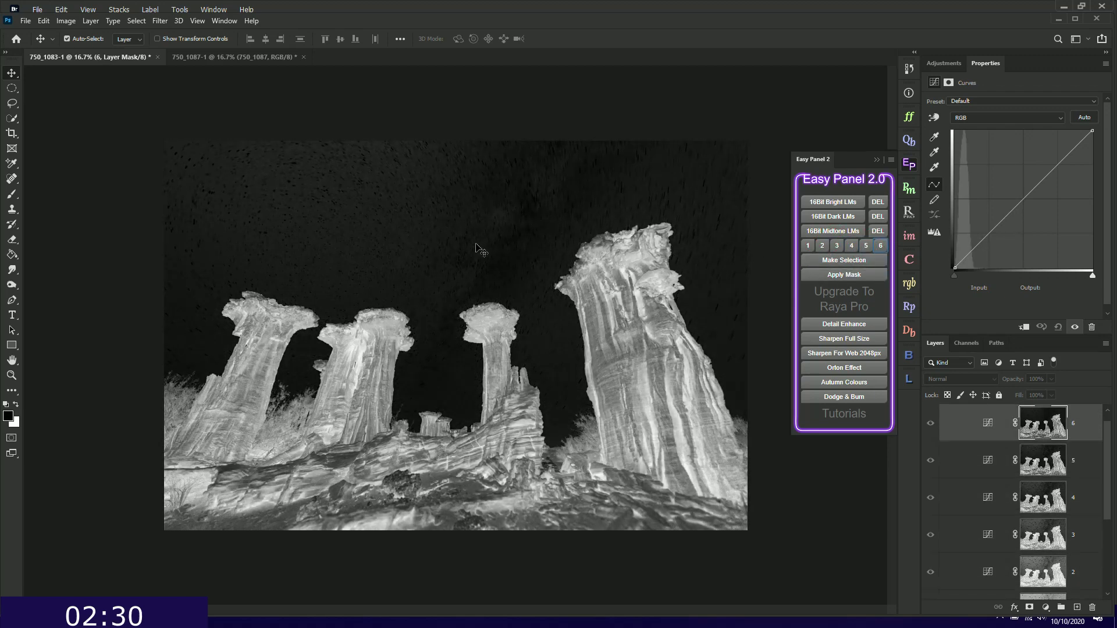
- Choose mask 3 as the working mask and close Easy Panel
{"action": "scroll", "coordinate": [481, 250], "scroll_direction": "up", "scroll_amount": 1}
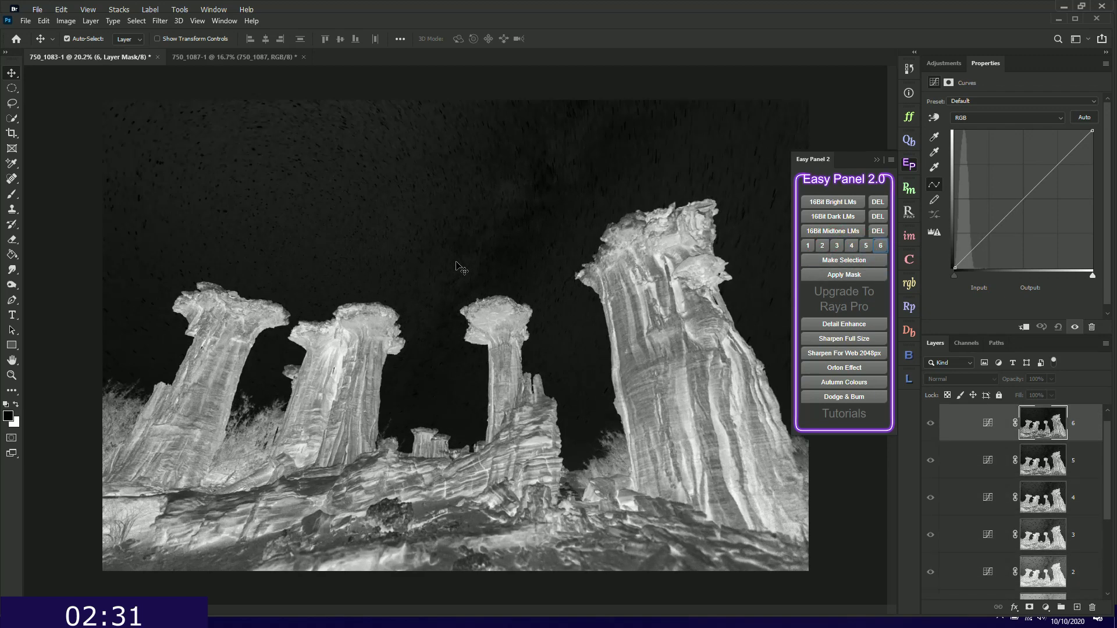
{"action": "left_click", "coordinate": [835, 249]}
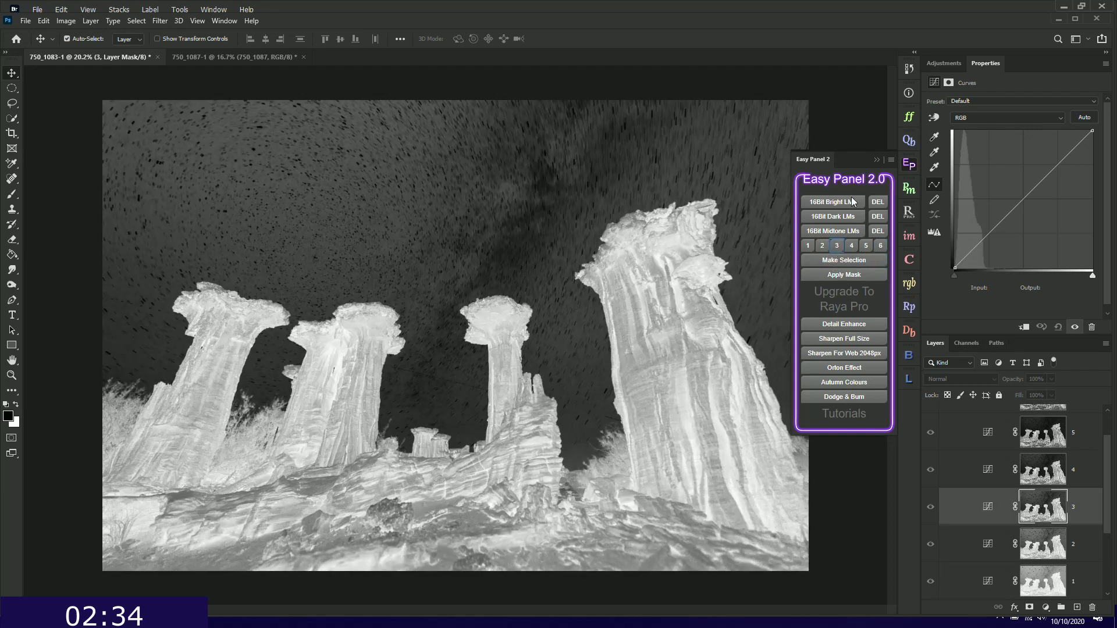
{"action": "left_click", "coordinate": [877, 159]}
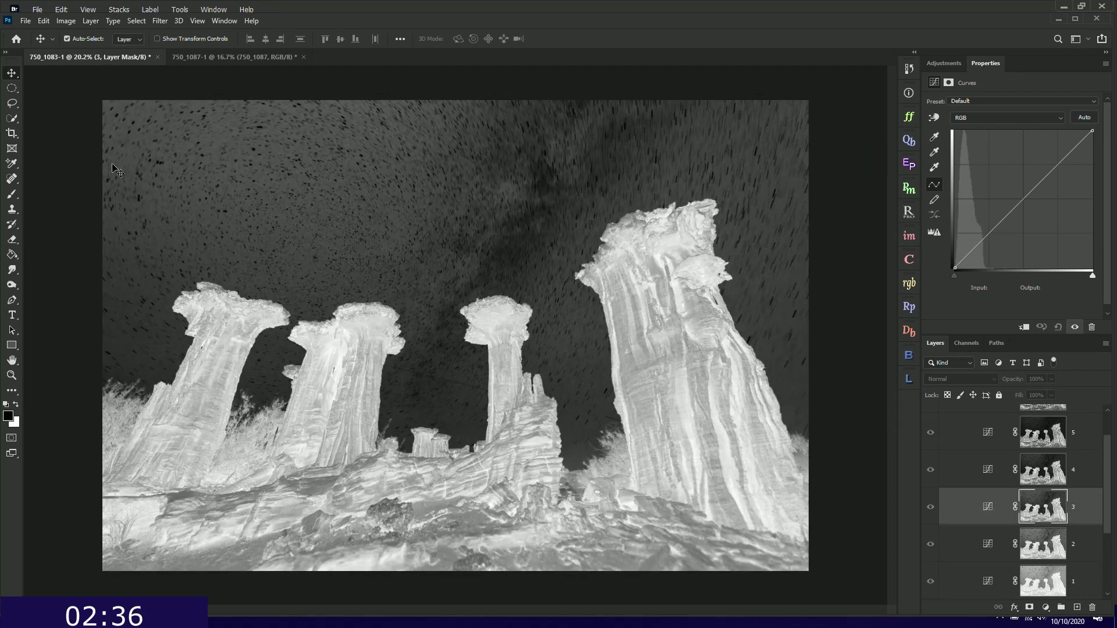
{"action": "left_click", "coordinate": [12, 194]}
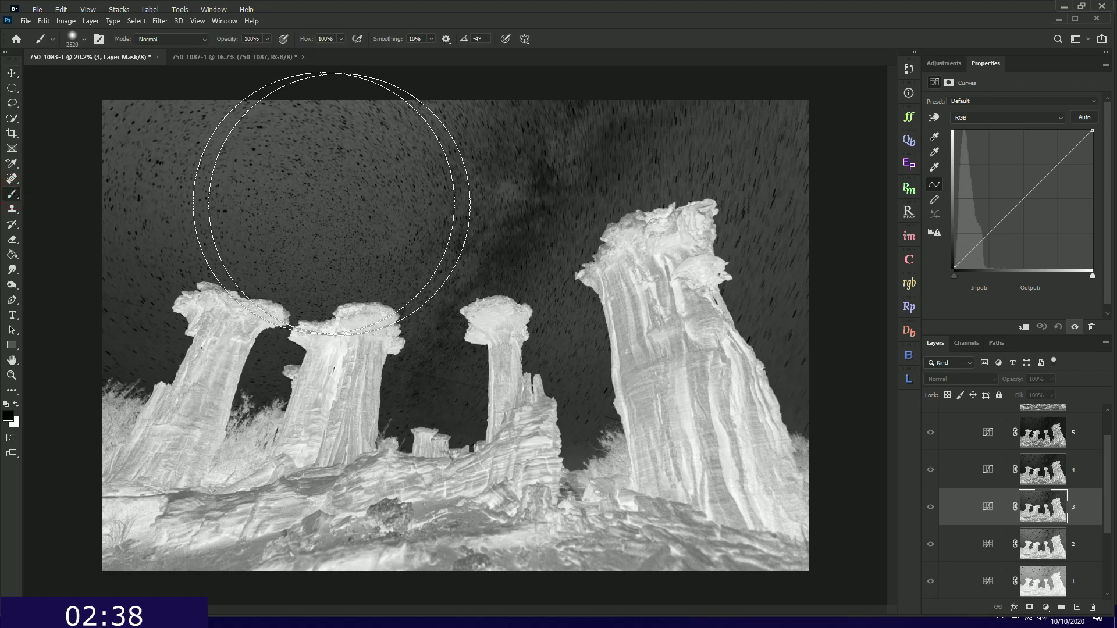
- Maximise the Photoshop window and set the brush size to 322 px
{"action": "left_click", "coordinate": [75, 40]}
{"action": "left_click", "coordinate": [1062, 22]}
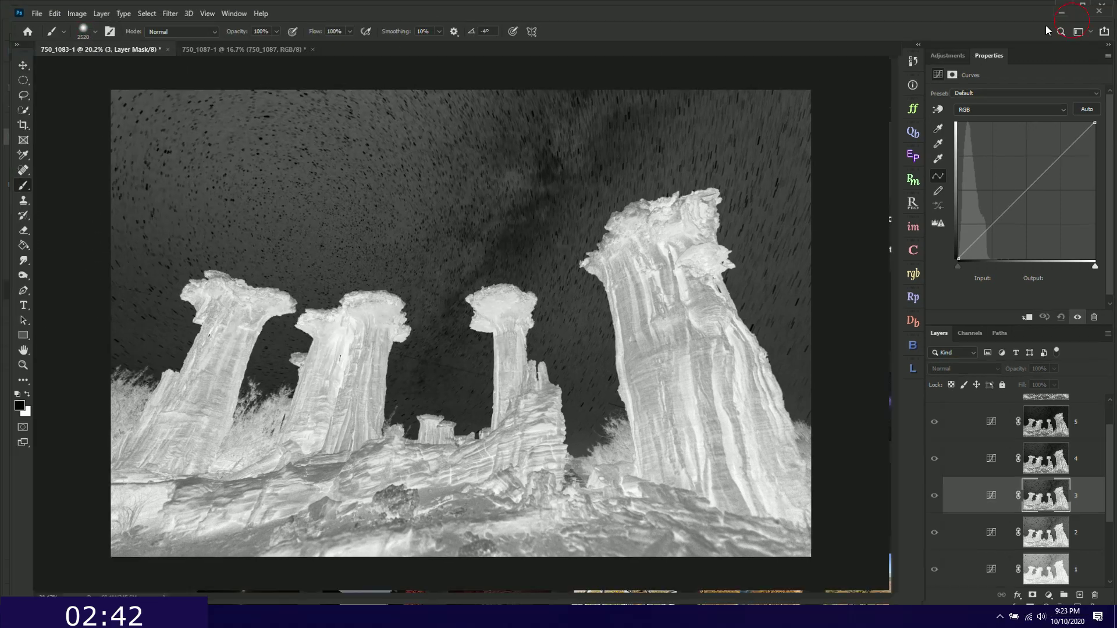
{"action": "left_click", "coordinate": [52, 25]}
{"action": "left_click", "coordinate": [75, 30]}
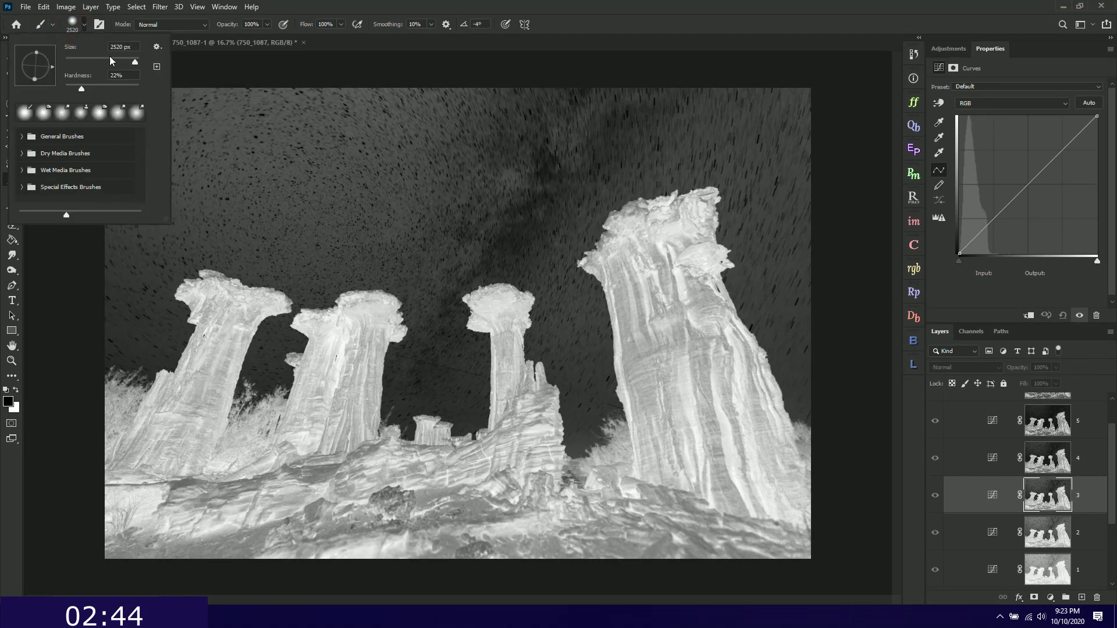
{"action": "mouse_move", "coordinate": [483, 153]}
{"action": "left_mouse_down"}
{"action": "mouse_move", "coordinate": [363, 140]}
{"action": "mouse_move", "coordinate": [431, 112]}
{"action": "mouse_move", "coordinate": [320, 87]}
{"action": "mouse_move", "coordinate": [756, 60]}
{"action": "mouse_move", "coordinate": [784, 86]}
{"action": "mouse_move", "coordinate": [711, 93]}
{"action": "mouse_move", "coordinate": [820, 110]}
{"action": "mouse_move", "coordinate": [29, 152]}
{"action": "mouse_move", "coordinate": [88, 187]}
{"action": "mouse_move", "coordinate": [461, 158]}
{"action": "mouse_move", "coordinate": [392, 151]}
{"action": "mouse_move", "coordinate": [830, 120]}
{"action": "mouse_move", "coordinate": [811, 155]}
{"action": "mouse_move", "coordinate": [780, 162]}
{"action": "mouse_move", "coordinate": [720, 132]}
{"action": "mouse_move", "coordinate": [798, 279]}
{"action": "mouse_move", "coordinate": [811, 212]}
{"action": "mouse_move", "coordinate": [805, 321]}
{"action": "mouse_move", "coordinate": [823, 389]}
{"action": "mouse_move", "coordinate": [788, 260]}
{"action": "mouse_move", "coordinate": [738, 159]}
{"action": "mouse_move", "coordinate": [142, 199]}
{"action": "mouse_move", "coordinate": [466, 180]}
{"action": "mouse_move", "coordinate": [90, 242]}
{"action": "mouse_move", "coordinate": [87, 265]}
{"action": "mouse_move", "coordinate": [129, 337]}
{"action": "mouse_move", "coordinate": [132, 234]}
{"action": "mouse_move", "coordinate": [120, 309]}
{"action": "mouse_move", "coordinate": [185, 245]}
{"action": "mouse_move", "coordinate": [529, 190]}
{"action": "mouse_move", "coordinate": [144, 237]}
{"action": "mouse_move", "coordinate": [529, 172]}
{"action": "mouse_move", "coordinate": [508, 190]}
{"action": "mouse_move", "coordinate": [242, 239]}
{"action": "mouse_move", "coordinate": [396, 242]}
{"action": "left_mouse_up"}
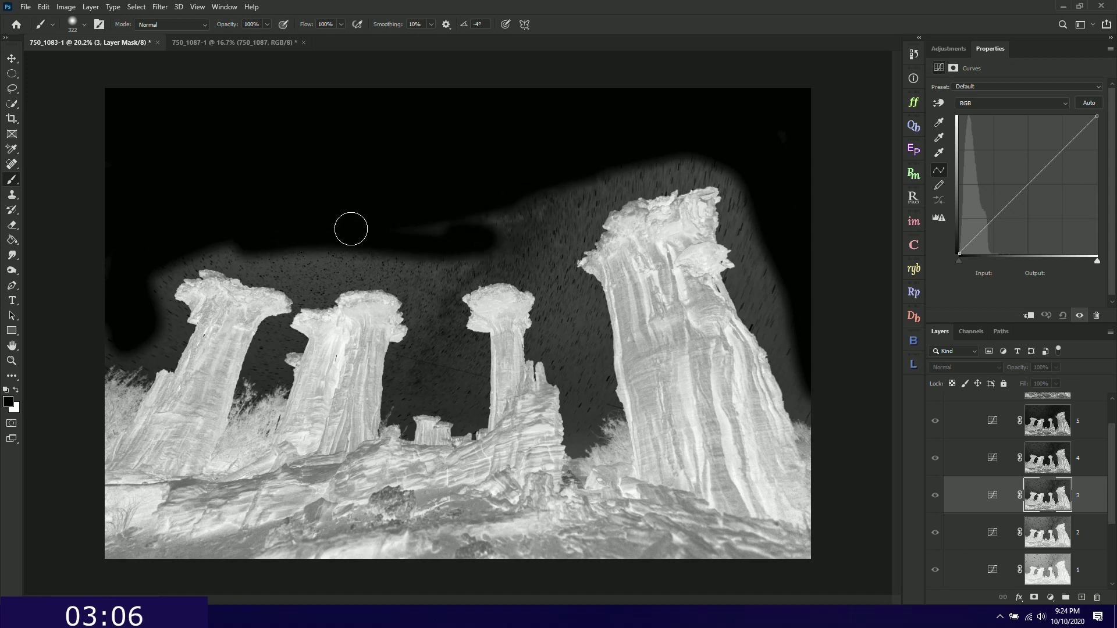
- Paint the sky black on mask 3 around the towers and whiten the bottom-left foreground
{"action": "mouse_move", "coordinate": [351, 228]}
{"action": "left_mouse_down"}
{"action": "mouse_move", "coordinate": [431, 248]}
{"action": "mouse_move", "coordinate": [483, 239]}
{"action": "mouse_move", "coordinate": [557, 190]}
{"action": "mouse_move", "coordinate": [511, 215]}
{"action": "mouse_move", "coordinate": [608, 184]}
{"action": "mouse_move", "coordinate": [544, 226]}
{"action": "mouse_move", "coordinate": [541, 256]}
{"action": "mouse_move", "coordinate": [581, 365]}
{"action": "left_mouse_up"}
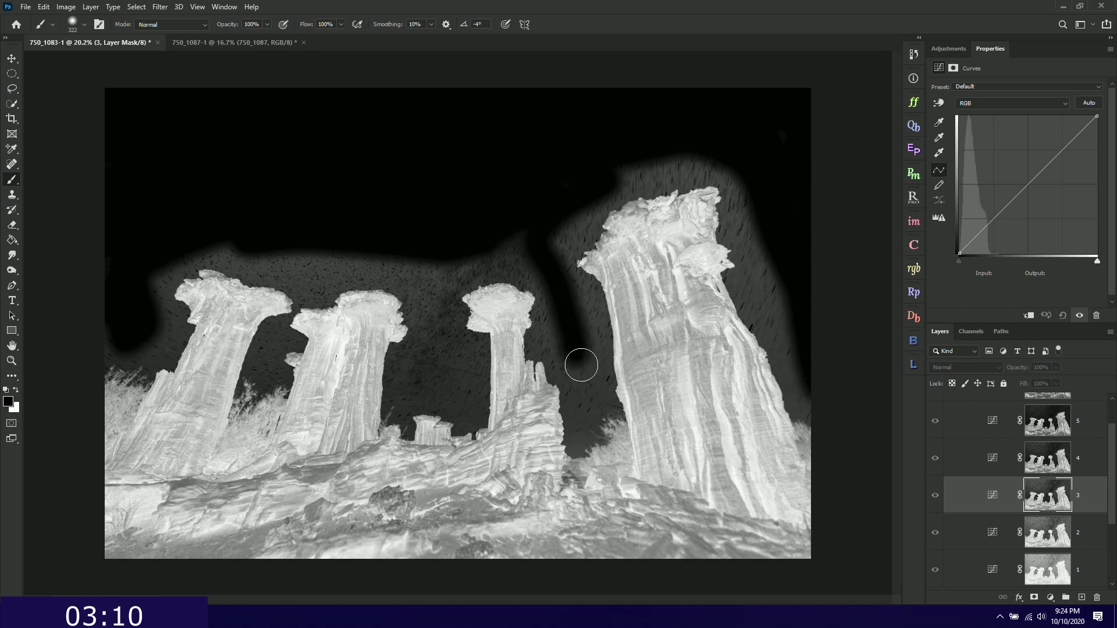
{"action": "mouse_move", "coordinate": [436, 250]}
{"action": "left_mouse_down"}
{"action": "mouse_move", "coordinate": [426, 308]}
{"action": "mouse_move", "coordinate": [450, 362]}
{"action": "left_mouse_up"}
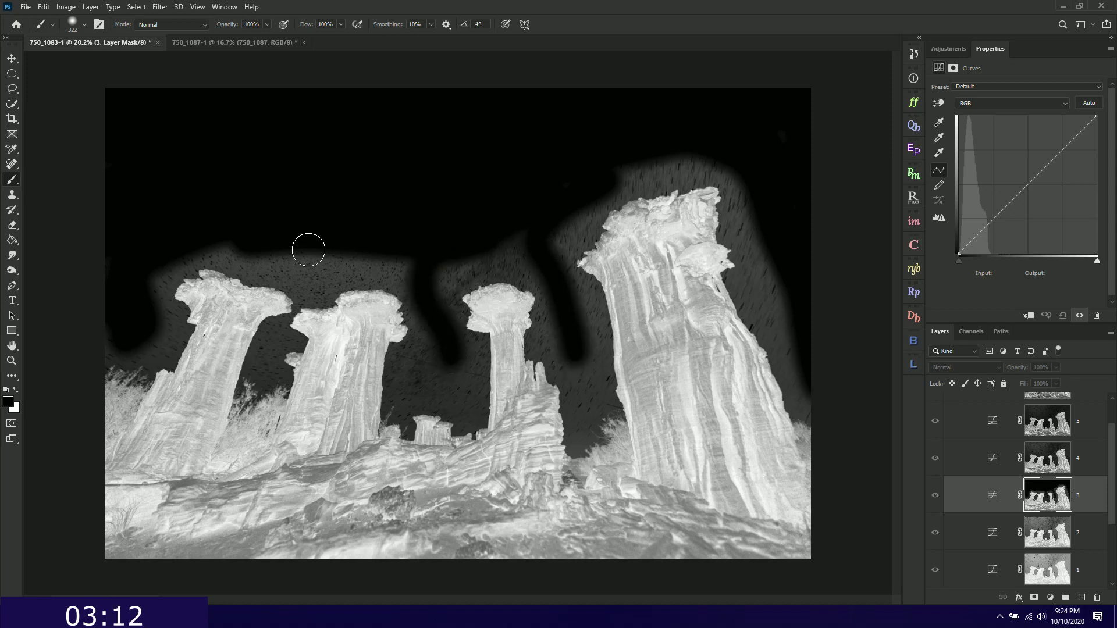
{"action": "mouse_move", "coordinate": [251, 249]}
{"action": "left_mouse_down"}
{"action": "mouse_move", "coordinate": [416, 249]}
{"action": "mouse_move", "coordinate": [651, 167]}
{"action": "mouse_move", "coordinate": [779, 157]}
{"action": "left_mouse_up"}
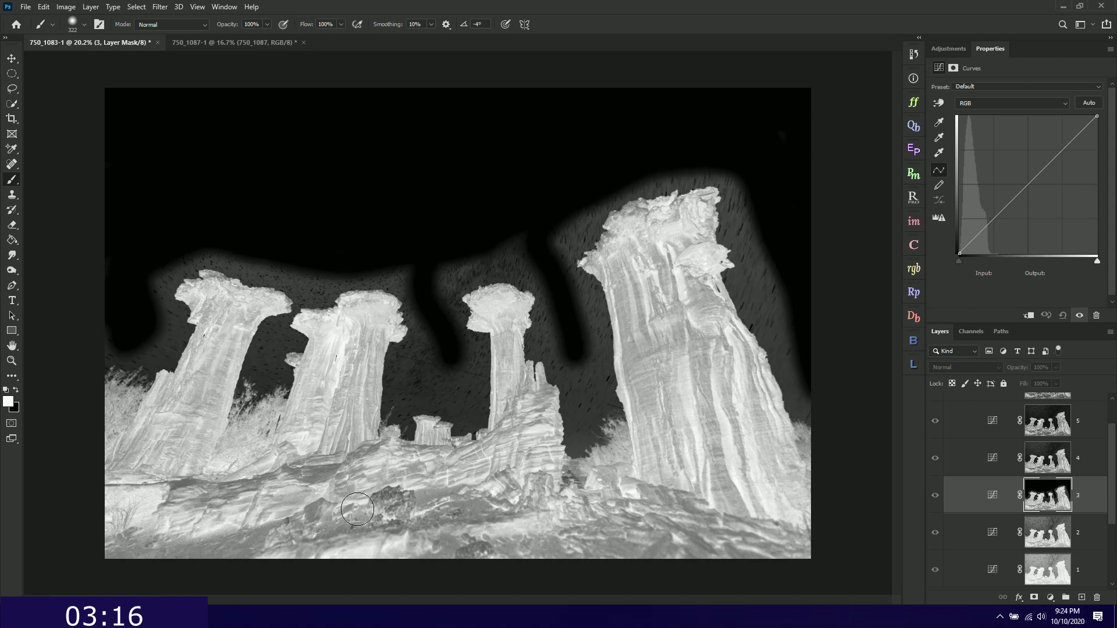
{"action": "mouse_move", "coordinate": [358, 509]}
{"action": "left_mouse_down"}
{"action": "mouse_move", "coordinate": [444, 523]}
{"action": "mouse_move", "coordinate": [466, 543]}
{"action": "mouse_move", "coordinate": [89, 541]}
{"action": "mouse_move", "coordinate": [29, 528]}
{"action": "mouse_move", "coordinate": [329, 494]}
{"action": "mouse_move", "coordinate": [187, 487]}
{"action": "mouse_move", "coordinate": [233, 484]}
{"action": "mouse_move", "coordinate": [651, 539]}
{"action": "mouse_move", "coordinate": [593, 572]}
{"action": "mouse_move", "coordinate": [333, 560]}
{"action": "mouse_move", "coordinate": [470, 512]}
{"action": "mouse_move", "coordinate": [733, 549]}
{"action": "mouse_move", "coordinate": [596, 573]}
{"action": "mouse_move", "coordinate": [827, 565]}
{"action": "mouse_move", "coordinate": [819, 540]}
{"action": "mouse_move", "coordinate": [759, 536]}
{"action": "mouse_move", "coordinate": [792, 528]}
{"action": "mouse_move", "coordinate": [796, 545]}
{"action": "mouse_move", "coordinate": [706, 405]}
{"action": "mouse_move", "coordinate": [666, 273]}
{"action": "mouse_move", "coordinate": [658, 310]}
{"action": "mouse_move", "coordinate": [714, 483]}
{"action": "mouse_move", "coordinate": [724, 501]}
{"action": "mouse_move", "coordinate": [655, 261]}
{"action": "mouse_move", "coordinate": [663, 418]}
{"action": "mouse_move", "coordinate": [690, 499]}
{"action": "mouse_move", "coordinate": [707, 471]}
{"action": "left_mouse_up"}
- Paint the right tufa column and rock bases white on mask 3, undoing a stray sky stroke
{"action": "mouse_move", "coordinate": [774, 457]}
{"action": "left_mouse_down"}
{"action": "mouse_move", "coordinate": [690, 291]}
{"action": "mouse_move", "coordinate": [717, 387]}
{"action": "mouse_move", "coordinate": [800, 513]}
{"action": "mouse_move", "coordinate": [808, 486]}
{"action": "mouse_move", "coordinate": [644, 547]}
{"action": "mouse_move", "coordinate": [631, 516]}
{"action": "mouse_move", "coordinate": [684, 497]}
{"action": "mouse_move", "coordinate": [680, 430]}
{"action": "left_mouse_up"}
{"action": "mouse_move", "coordinate": [674, 479]}
{"action": "left_mouse_down"}
{"action": "mouse_move", "coordinate": [588, 521]}
{"action": "mouse_move", "coordinate": [380, 489]}
{"action": "mouse_move", "coordinate": [326, 460]}
{"action": "mouse_move", "coordinate": [324, 473]}
{"action": "mouse_move", "coordinate": [337, 368]}
{"action": "mouse_move", "coordinate": [291, 496]}
{"action": "mouse_move", "coordinate": [281, 464]}
{"action": "mouse_move", "coordinate": [137, 464]}
{"action": "mouse_move", "coordinate": [133, 474]}
{"action": "mouse_move", "coordinate": [193, 397]}
{"action": "mouse_move", "coordinate": [211, 350]}
{"action": "mouse_move", "coordinate": [205, 464]}
{"action": "mouse_move", "coordinate": [656, 502]}
{"action": "mouse_move", "coordinate": [677, 480]}
{"action": "left_mouse_up"}
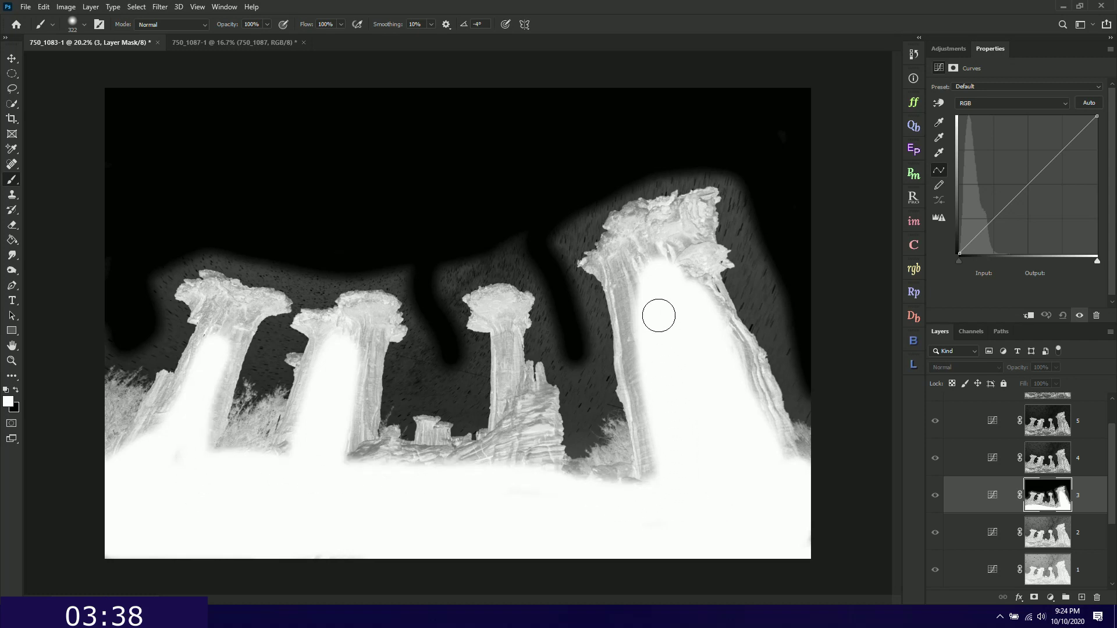
{"action": "mouse_move", "coordinate": [659, 315]}
{"action": "left_mouse_down"}
{"action": "mouse_move", "coordinate": [671, 237]}
{"action": "mouse_move", "coordinate": [697, 307]}
{"action": "mouse_move", "coordinate": [689, 259]}
{"action": "mouse_move", "coordinate": [651, 249]}
{"action": "mouse_move", "coordinate": [638, 273]}
{"action": "mouse_move", "coordinate": [677, 451]}
{"action": "left_mouse_up"}
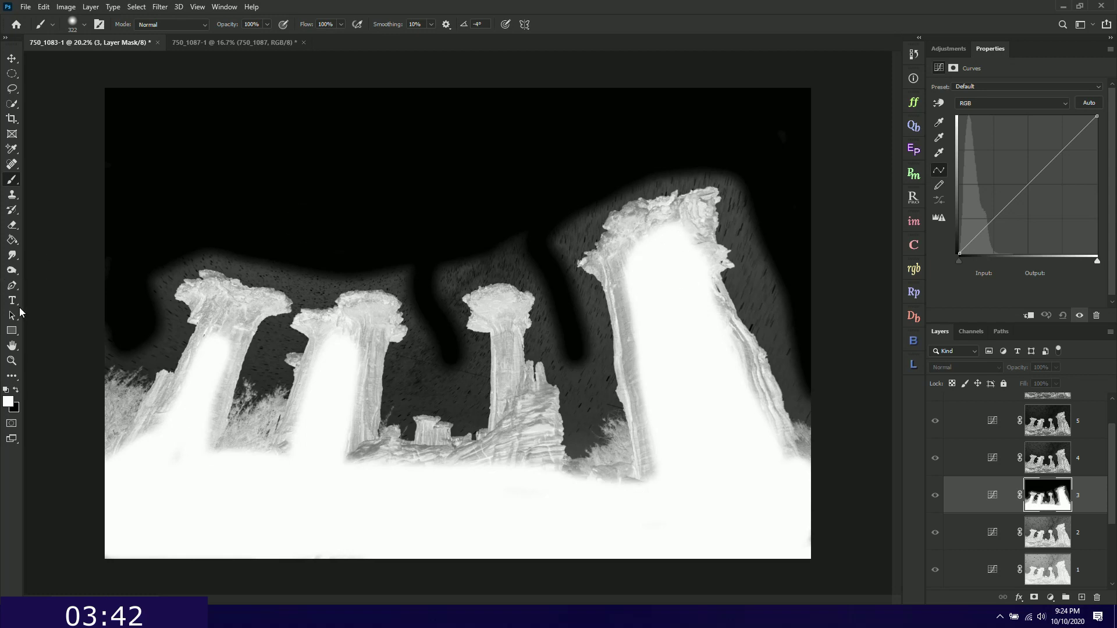
{"action": "left_click_drag", "start_coordinate": [300, 261], "coordinate": [422, 264]}
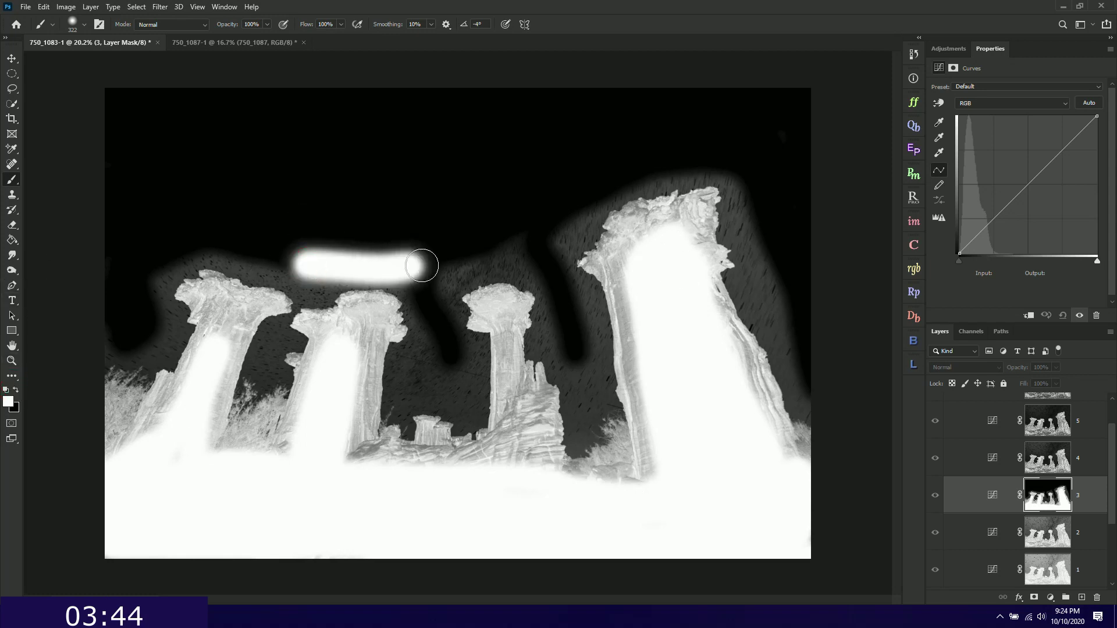
{"action": "key", "text": "ctrl+z"}
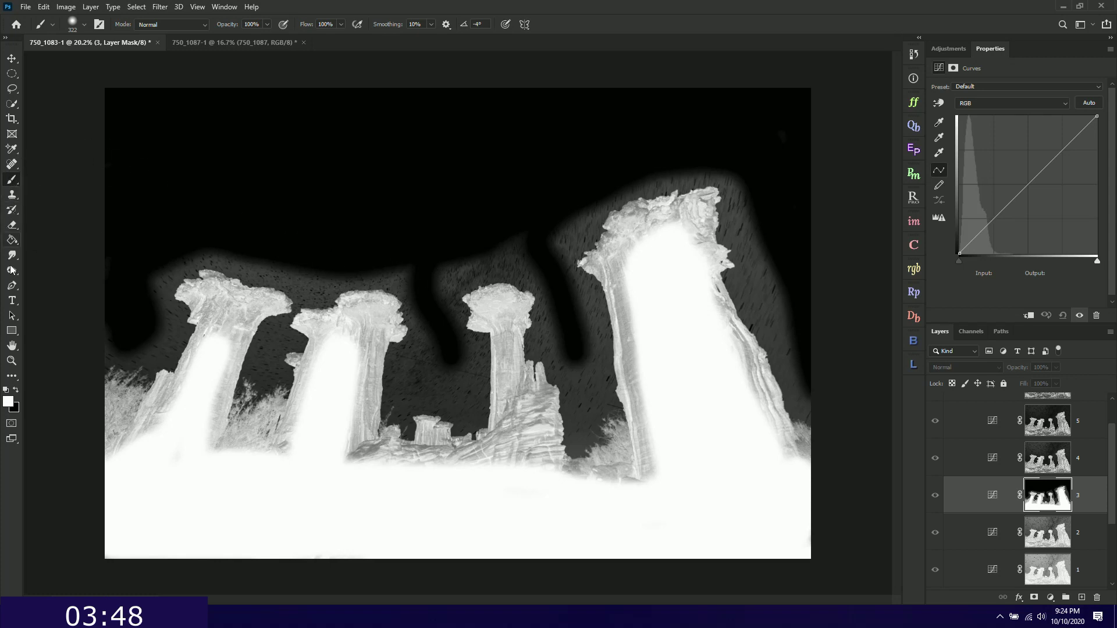
- On mask 3, dodge the tower columns with Highlights and burn the grey sky areas with Shadows
{"action": "left_click", "coordinate": [12, 271]}
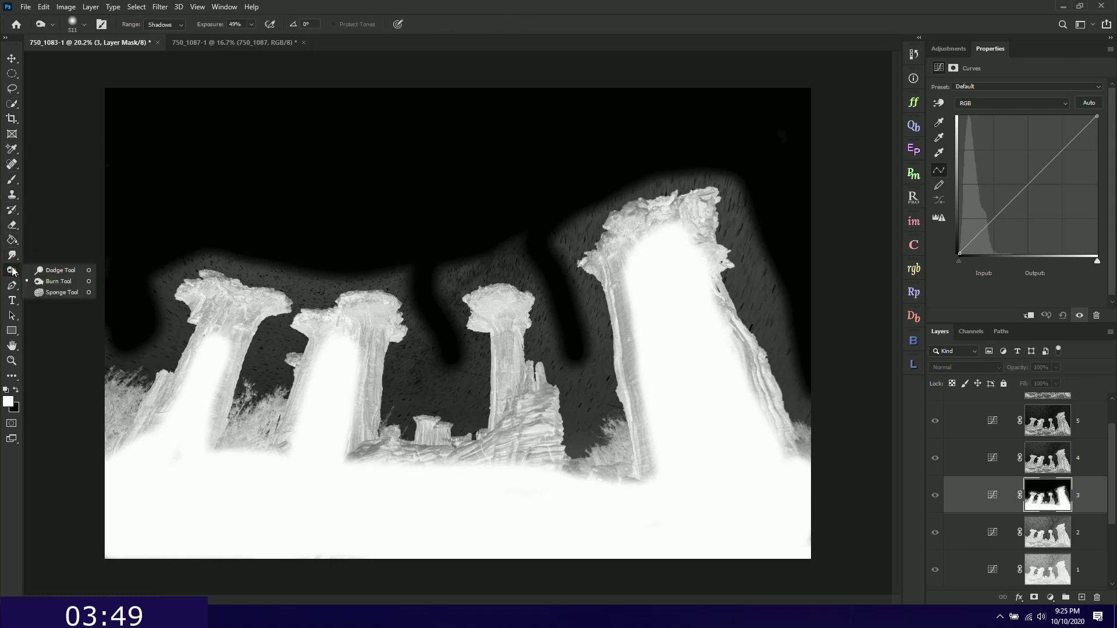
{"action": "left_click", "coordinate": [60, 271]}
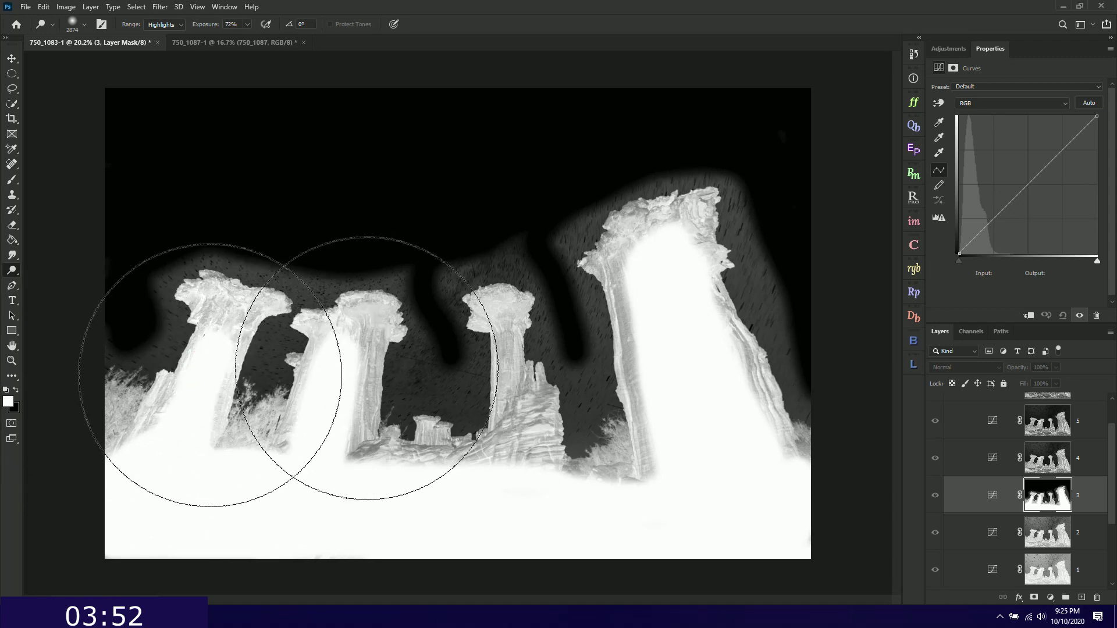
{"action": "mouse_move", "coordinate": [367, 368]}
{"action": "left_mouse_down"}
{"action": "mouse_move", "coordinate": [229, 502]}
{"action": "mouse_move", "coordinate": [570, 587]}
{"action": "mouse_move", "coordinate": [609, 501]}
{"action": "mouse_move", "coordinate": [512, 338]}
{"action": "mouse_move", "coordinate": [544, 370]}
{"action": "mouse_move", "coordinate": [753, 442]}
{"action": "mouse_move", "coordinate": [711, 296]}
{"action": "mouse_move", "coordinate": [741, 462]}
{"action": "left_mouse_up"}
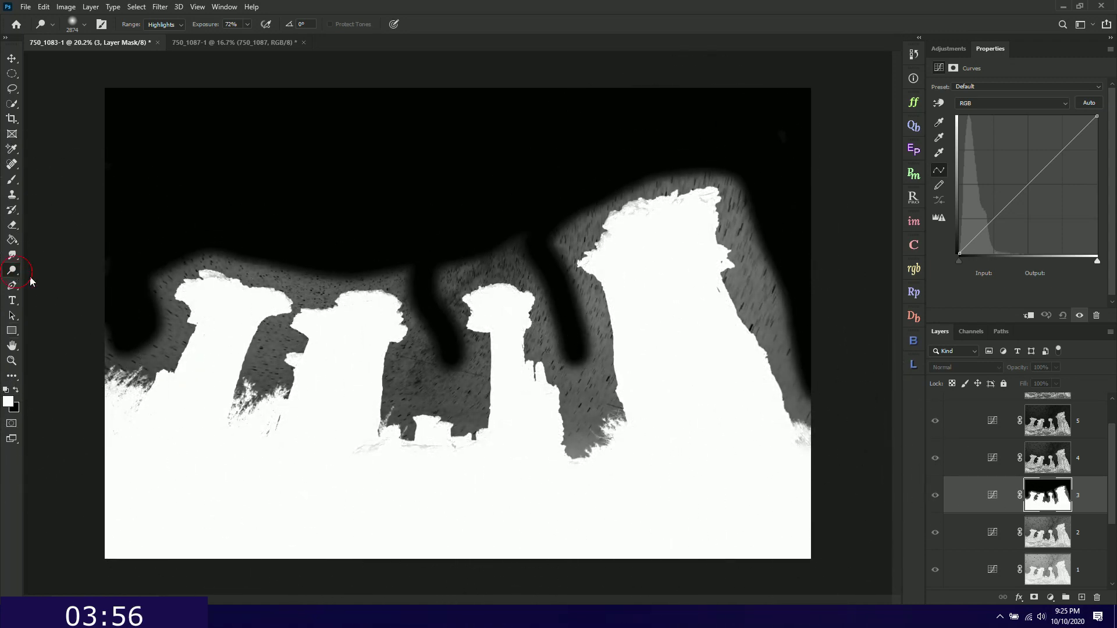
{"action": "left_click", "coordinate": [58, 284]}
{"action": "mouse_move", "coordinate": [154, 290]}
{"action": "left_mouse_down"}
{"action": "mouse_move", "coordinate": [122, 322]}
{"action": "mouse_move", "coordinate": [200, 258]}
{"action": "mouse_move", "coordinate": [327, 282]}
{"action": "mouse_move", "coordinate": [259, 378]}
{"action": "mouse_move", "coordinate": [298, 263]}
{"action": "left_mouse_up"}
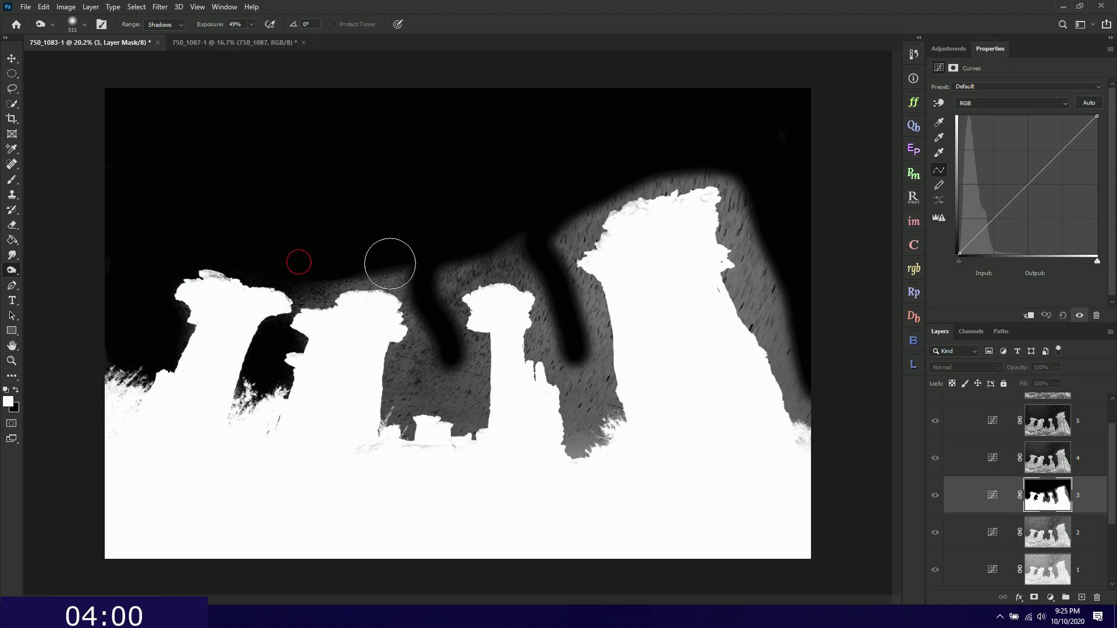
{"action": "mouse_move", "coordinate": [390, 264]}
{"action": "left_mouse_down"}
{"action": "mouse_move", "coordinate": [320, 285]}
{"action": "mouse_move", "coordinate": [419, 264]}
{"action": "mouse_move", "coordinate": [359, 242]}
{"action": "mouse_move", "coordinate": [426, 332]}
{"action": "mouse_move", "coordinate": [399, 357]}
{"action": "mouse_move", "coordinate": [412, 400]}
{"action": "mouse_move", "coordinate": [399, 436]}
{"action": "mouse_move", "coordinate": [436, 368]}
{"action": "mouse_move", "coordinate": [481, 349]}
{"action": "mouse_move", "coordinate": [466, 239]}
{"action": "mouse_move", "coordinate": [564, 331]}
{"action": "mouse_move", "coordinate": [519, 270]}
{"action": "mouse_move", "coordinate": [570, 229]}
{"action": "mouse_move", "coordinate": [617, 163]}
{"action": "mouse_move", "coordinate": [722, 218]}
{"action": "mouse_move", "coordinate": [760, 291]}
{"action": "mouse_move", "coordinate": [739, 202]}
{"action": "mouse_move", "coordinate": [753, 279]}
{"action": "mouse_move", "coordinate": [803, 396]}
{"action": "mouse_move", "coordinate": [842, 298]}
{"action": "left_mouse_up"}
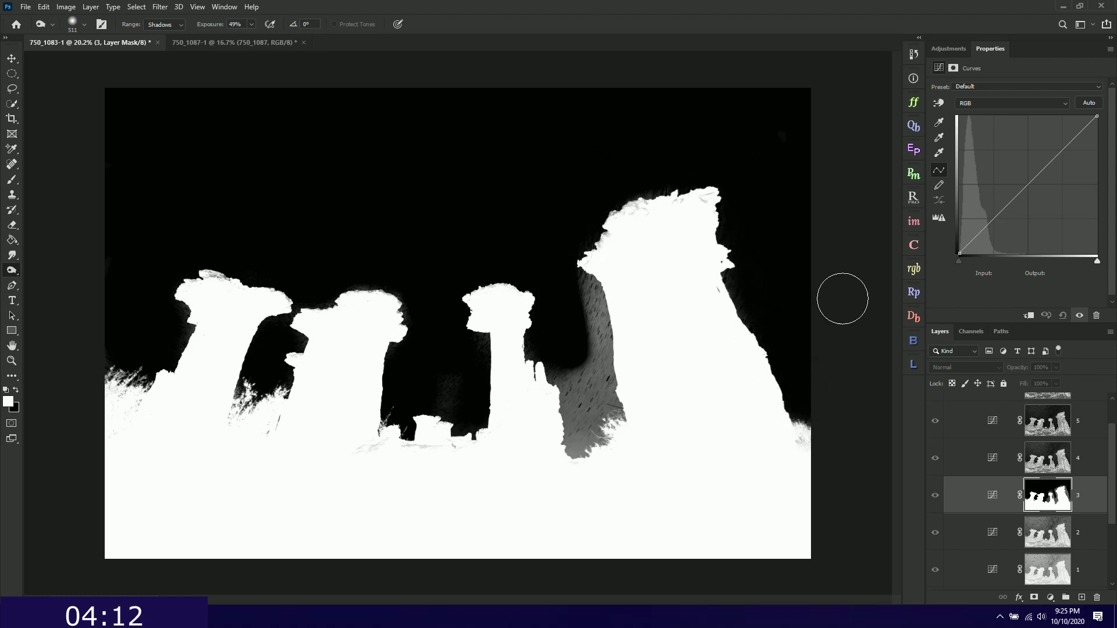
- Burn out the grey streaked column and the sky edge beside the tall rock
{"action": "right_click", "coordinate": [16, 269]}
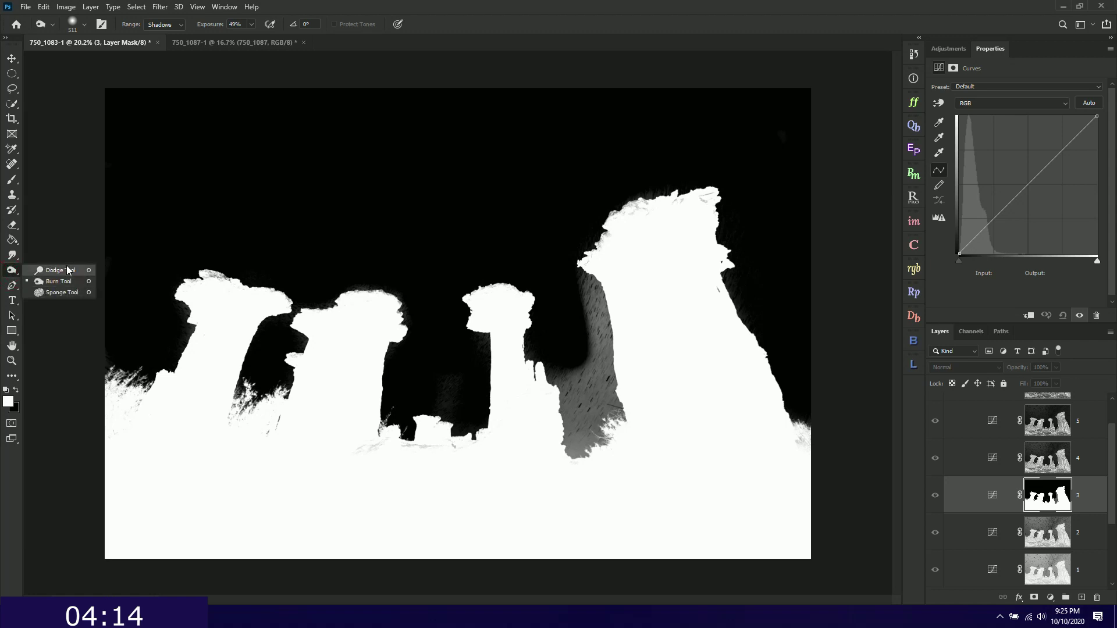
{"action": "left_click", "coordinate": [52, 272]}
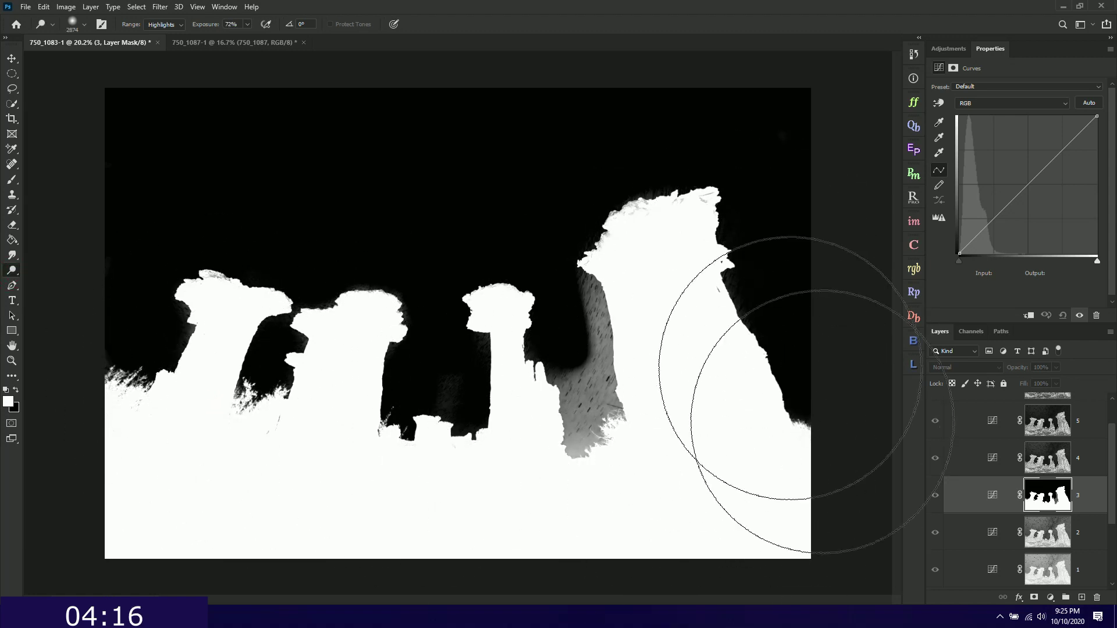
{"action": "right_click", "coordinate": [15, 269]}
{"action": "left_click", "coordinate": [49, 282]}
{"action": "mouse_move", "coordinate": [564, 294]}
{"action": "left_mouse_down"}
{"action": "mouse_move", "coordinate": [593, 364]}
{"action": "mouse_move", "coordinate": [598, 321]}
{"action": "mouse_move", "coordinate": [596, 311]}
{"action": "mouse_move", "coordinate": [574, 468]}
{"action": "mouse_move", "coordinate": [592, 419]}
{"action": "mouse_move", "coordinate": [576, 382]}
{"action": "mouse_move", "coordinate": [574, 428]}
{"action": "mouse_move", "coordinate": [600, 437]}
{"action": "mouse_move", "coordinate": [618, 423]}
{"action": "mouse_move", "coordinate": [593, 282]}
{"action": "mouse_move", "coordinate": [709, 311]}
{"action": "mouse_move", "coordinate": [725, 259]}
{"action": "left_mouse_up"}
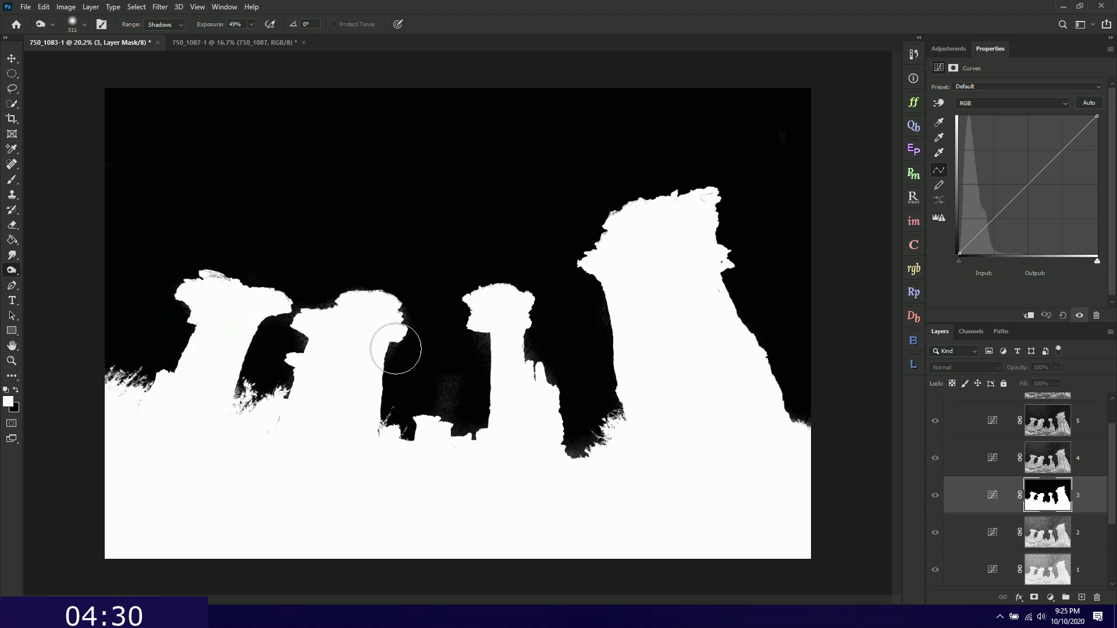
{"action": "mouse_move", "coordinate": [477, 264]}
{"action": "left_mouse_down"}
{"action": "mouse_move", "coordinate": [616, 298]}
{"action": "mouse_move", "coordinate": [619, 371]}
{"action": "left_mouse_up"}
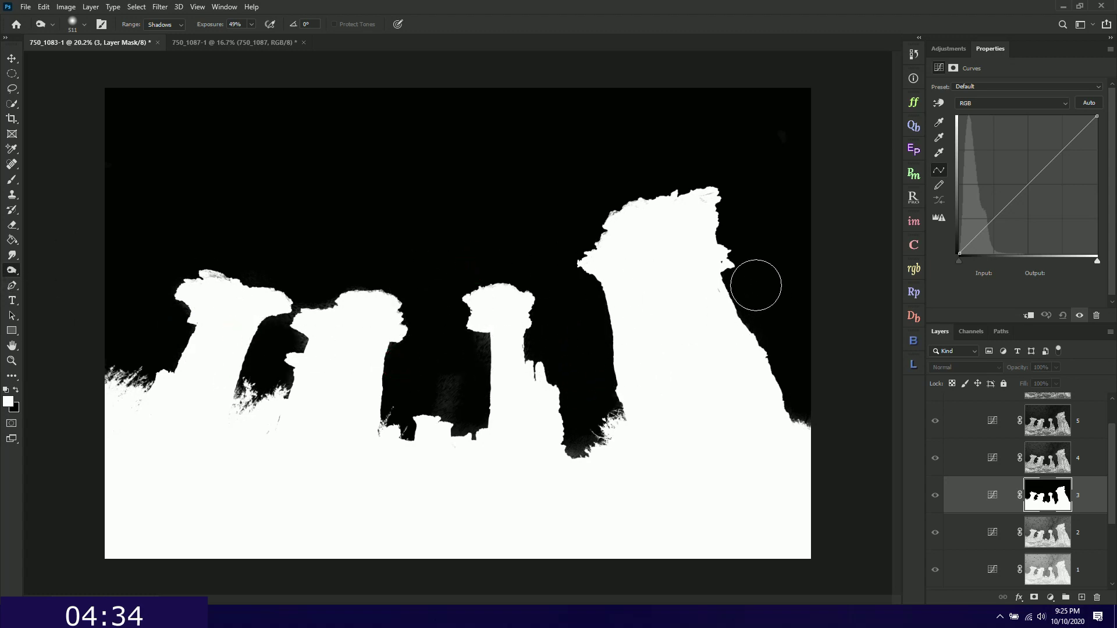
- Burn the grey streaks in the mask's sky, then undo the bad stroke on the pillar top
{"action": "right_click", "coordinate": [9, 269]}
{"action": "left_click", "coordinate": [47, 271]}
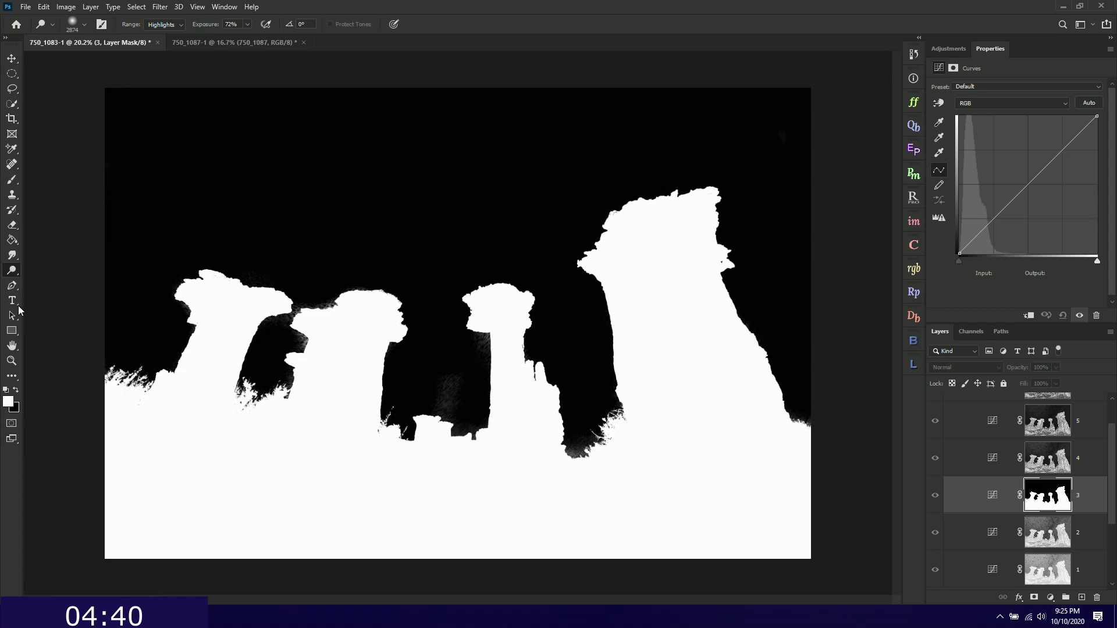
{"action": "right_click", "coordinate": [12, 271]}
{"action": "left_click", "coordinate": [47, 283]}
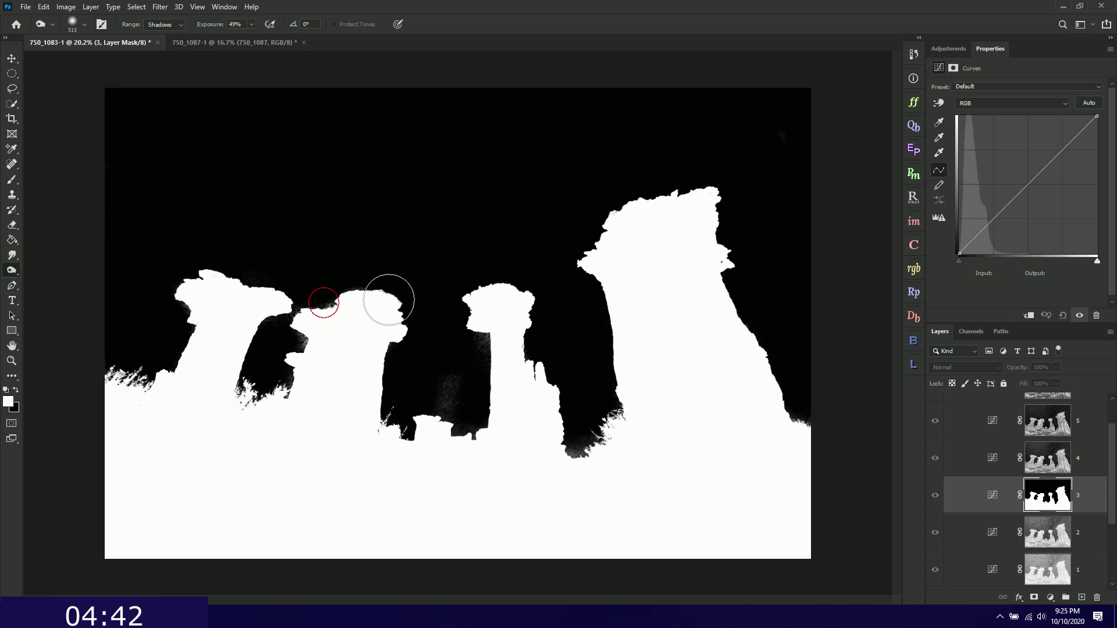
{"action": "mouse_move", "coordinate": [281, 361]}
{"action": "left_mouse_down"}
{"action": "mouse_move", "coordinate": [302, 382]}
{"action": "mouse_move", "coordinate": [419, 399]}
{"action": "mouse_move", "coordinate": [498, 432]}
{"action": "mouse_move", "coordinate": [481, 374]}
{"action": "mouse_move", "coordinate": [588, 448]}
{"action": "mouse_move", "coordinate": [576, 472]}
{"action": "mouse_move", "coordinate": [580, 441]}
{"action": "left_mouse_up"}
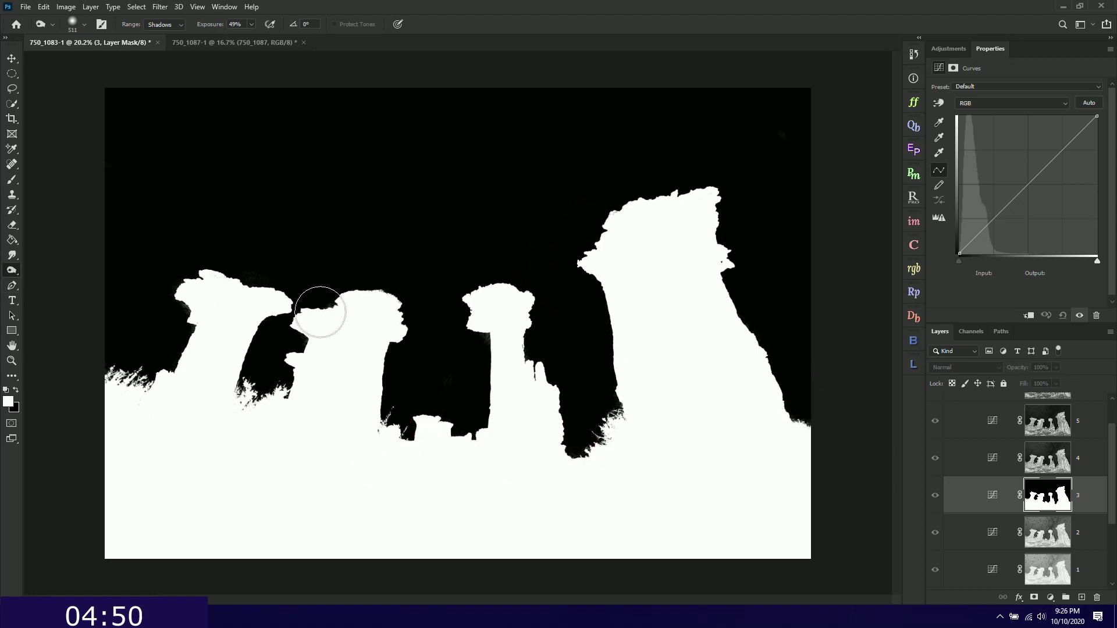
{"action": "key", "text": "ctrl+z"}
- Load the tower selection from Easy Panel 2.0 and add it as Foreground copy's layer mask
{"action": "left_click", "coordinate": [913, 151]}
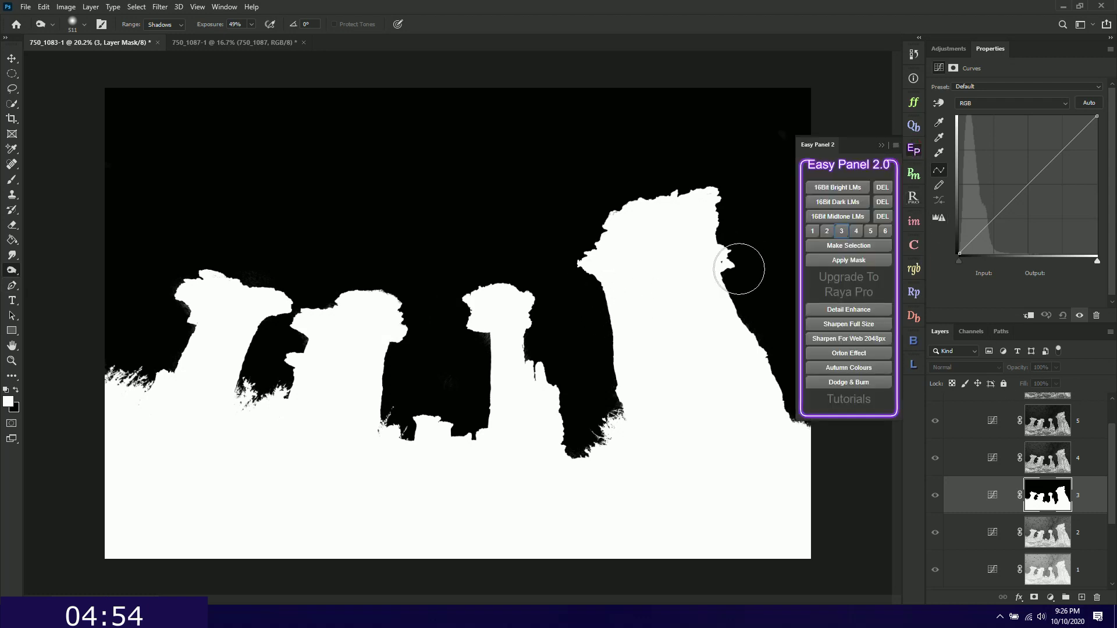
{"action": "left_click", "coordinate": [840, 246]}
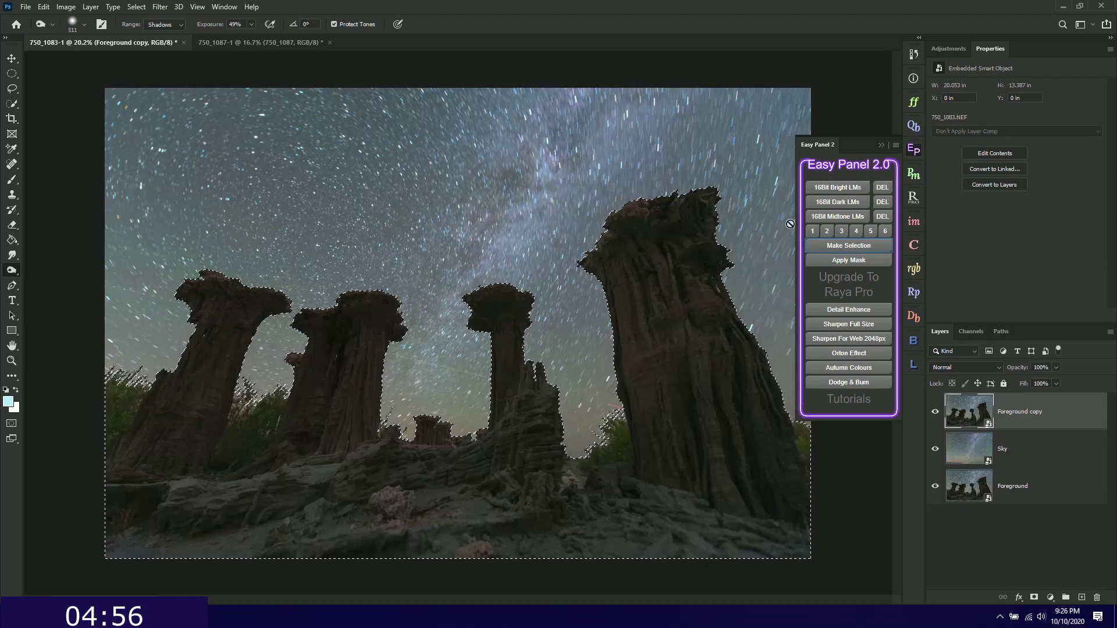
{"action": "left_click", "coordinate": [881, 146]}
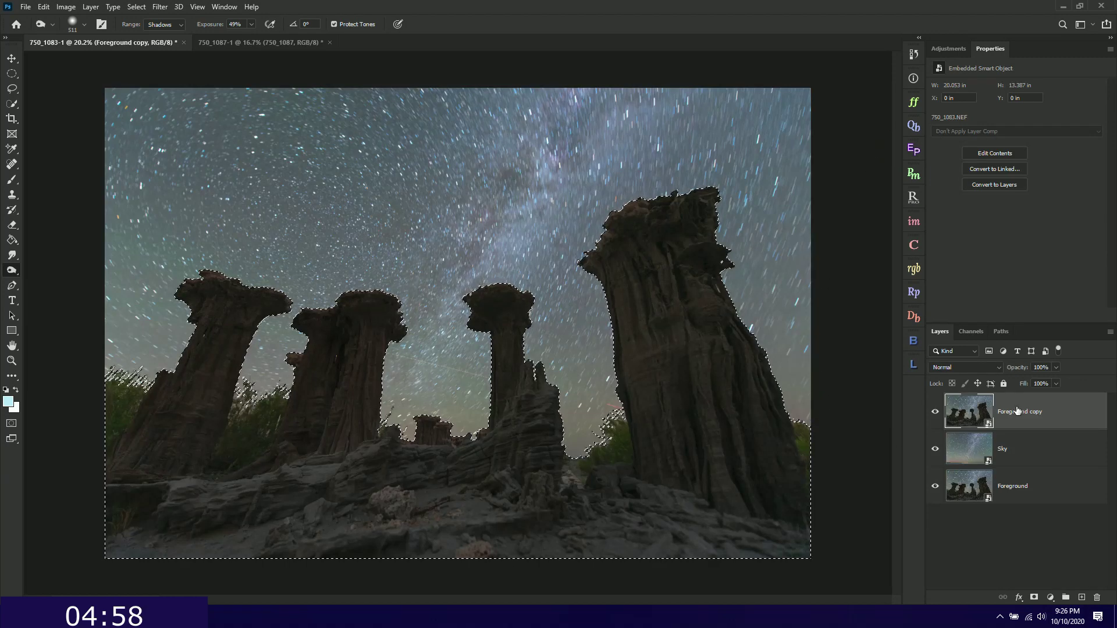
{"action": "left_click", "coordinate": [1035, 593]}
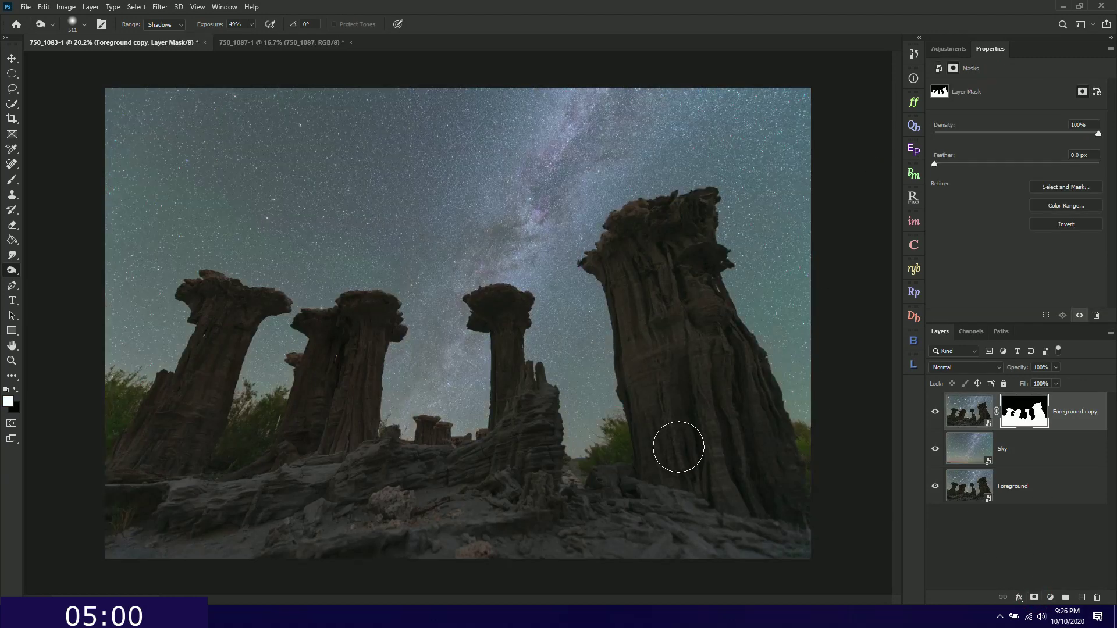
{"action": "left_click", "coordinate": [11, 58]}
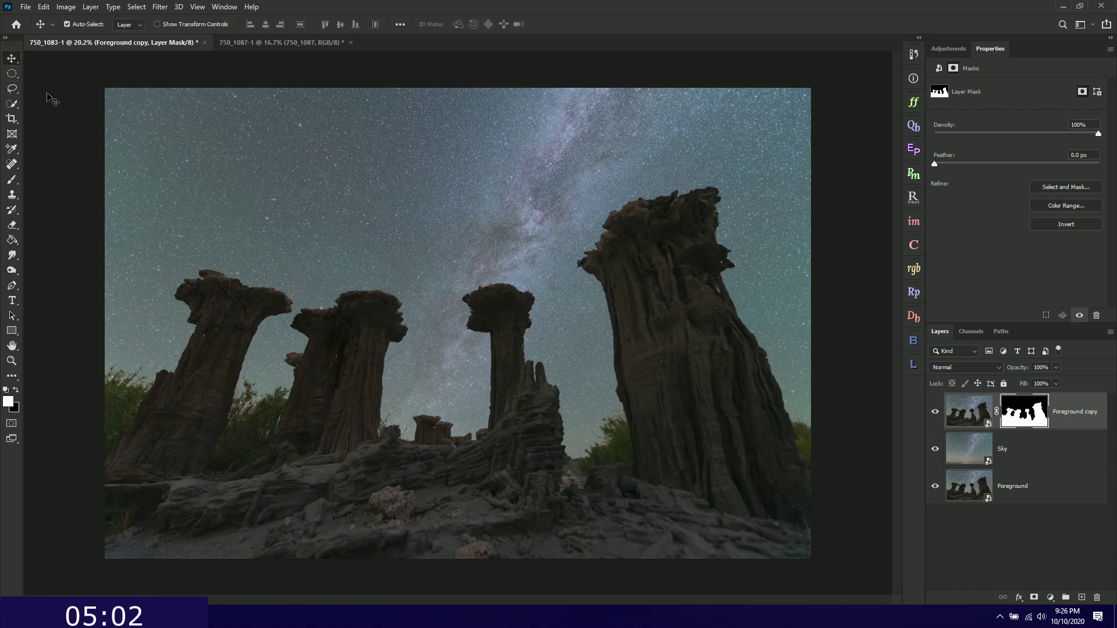
- Drag the Sky layer upward behind the towers and toggle it to compare with the original
{"action": "left_click", "coordinate": [999, 453]}
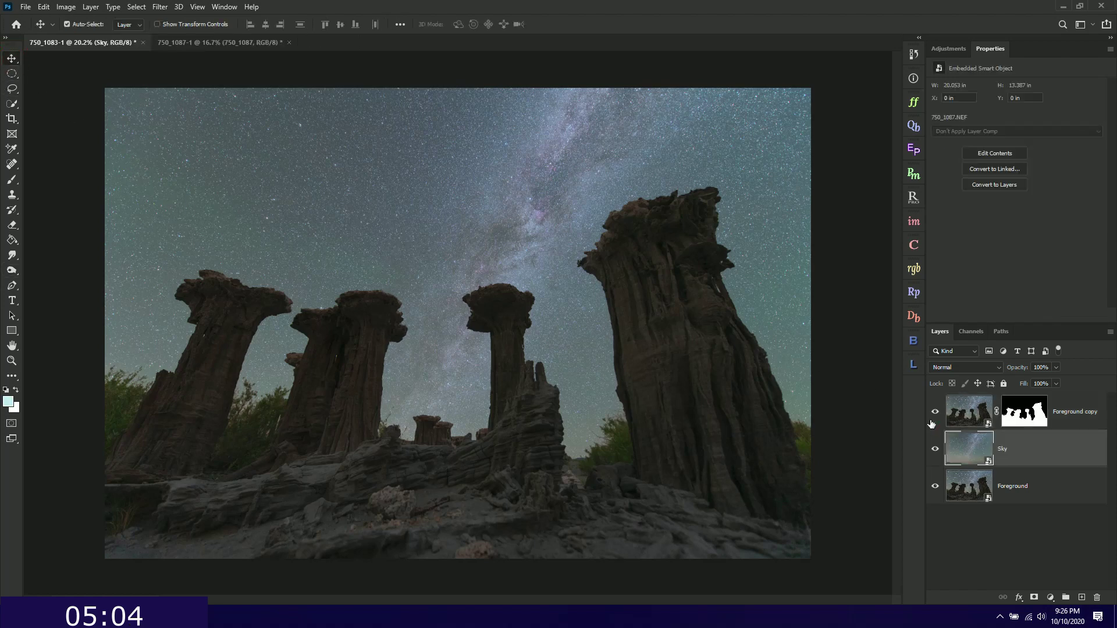
{"action": "left_click_drag", "start_coordinate": [498, 221], "coordinate": [499, 185]}
{"action": "left_click", "coordinate": [935, 451]}
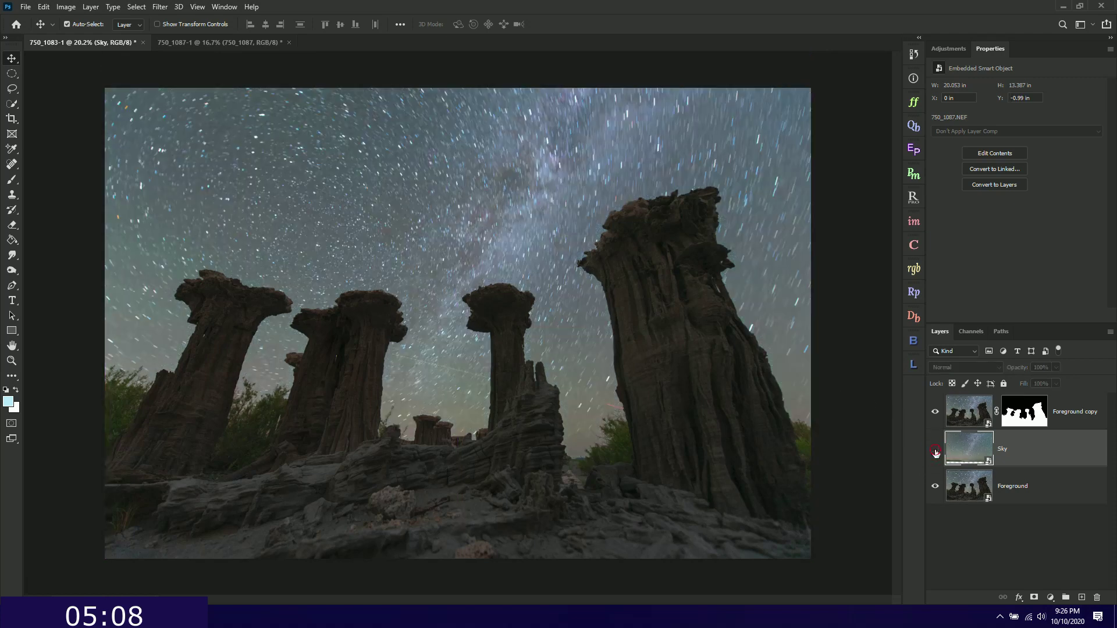
{"action": "left_click", "coordinate": [935, 450]}
{"action": "left_click", "coordinate": [935, 450]}
{"action": "left_click", "coordinate": [935, 451]}
{"action": "left_click", "coordinate": [935, 450]}
{"action": "left_click", "coordinate": [935, 451]}
{"action": "left_click", "coordinate": [935, 450]}
{"action": "left_click", "coordinate": [935, 450]}
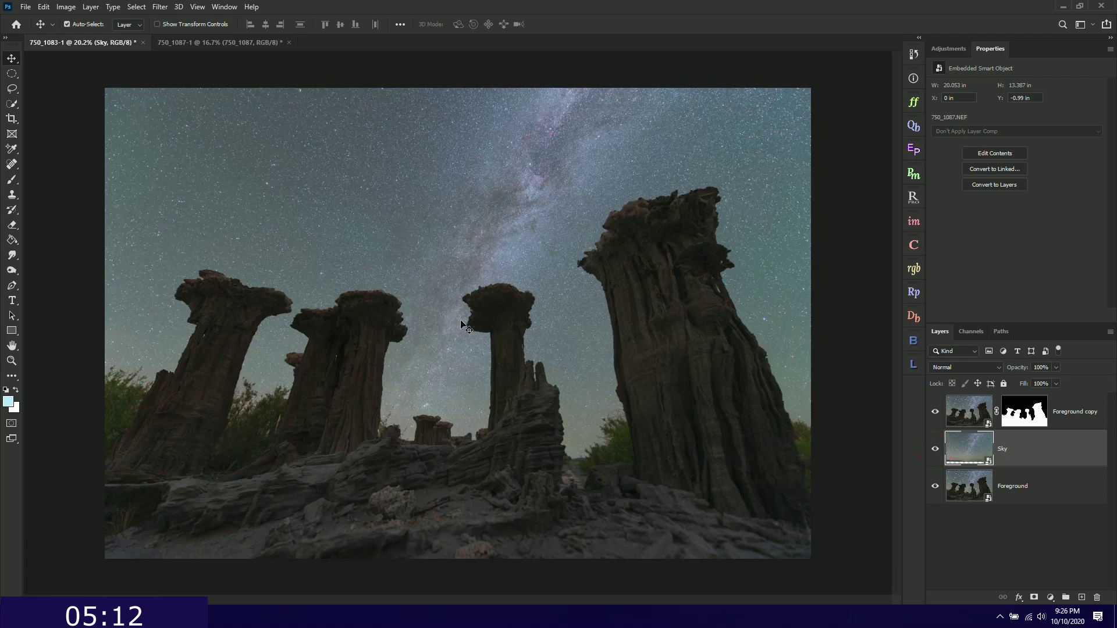
- Raise the Sky further to about Y -1.52 in and compare the tower edges zoomed in
{"action": "left_click_drag", "start_coordinate": [450, 293], "coordinate": [450, 288]}
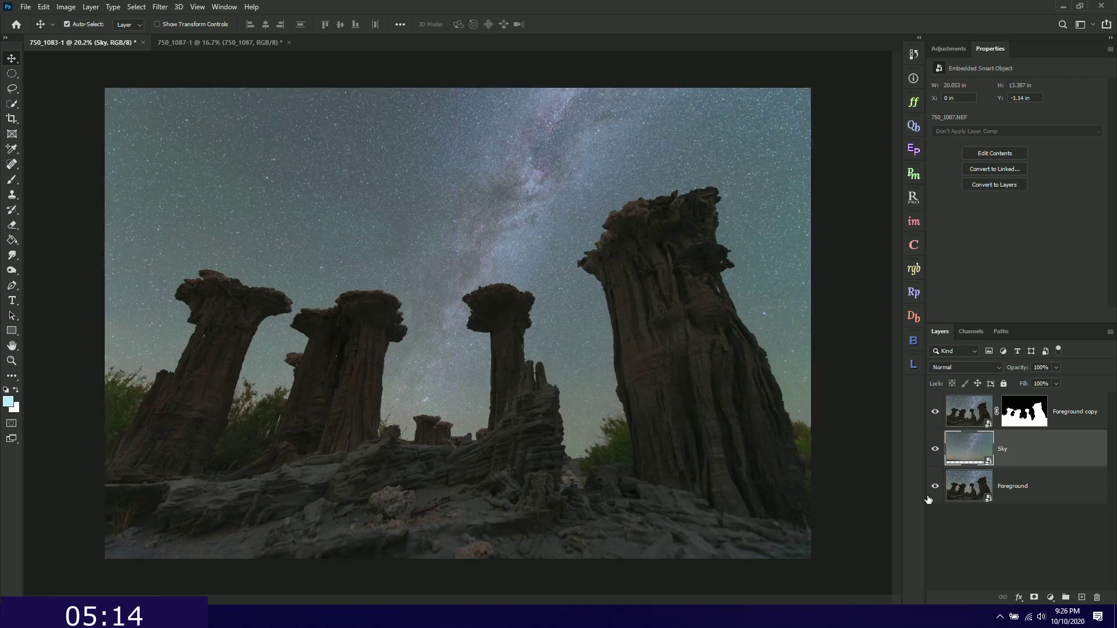
{"action": "left_click", "coordinate": [935, 449]}
{"action": "left_click_drag", "start_coordinate": [411, 379], "coordinate": [414, 365]}
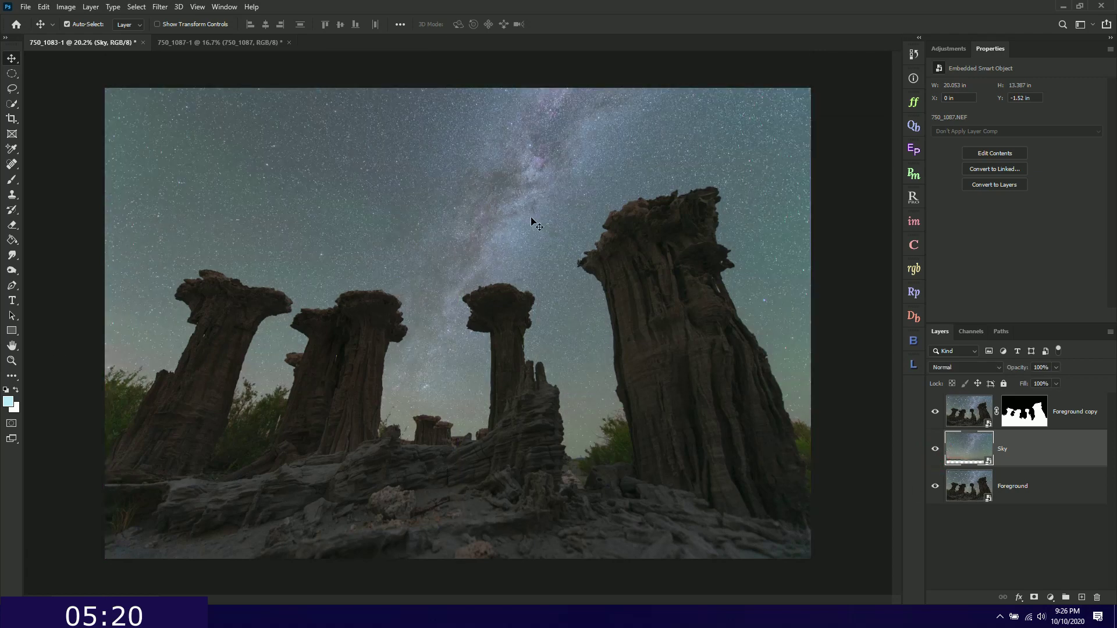
{"action": "scroll", "coordinate": [110, 402], "scroll_direction": "up", "scroll_amount": 5}
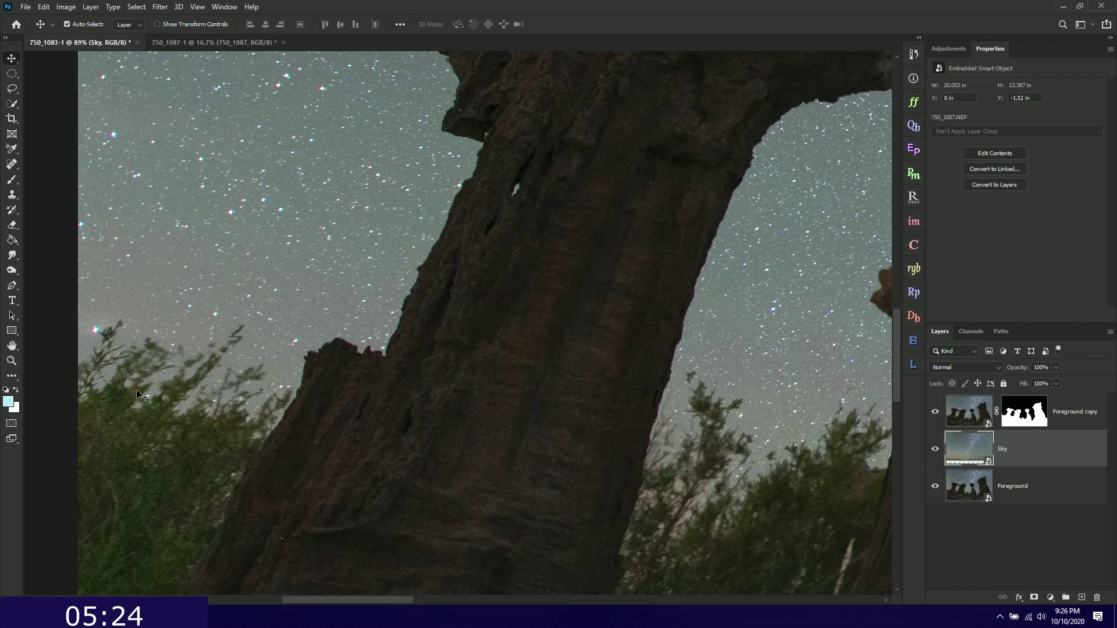
{"action": "scroll", "coordinate": [139, 397], "scroll_direction": "up", "scroll_amount": 4}
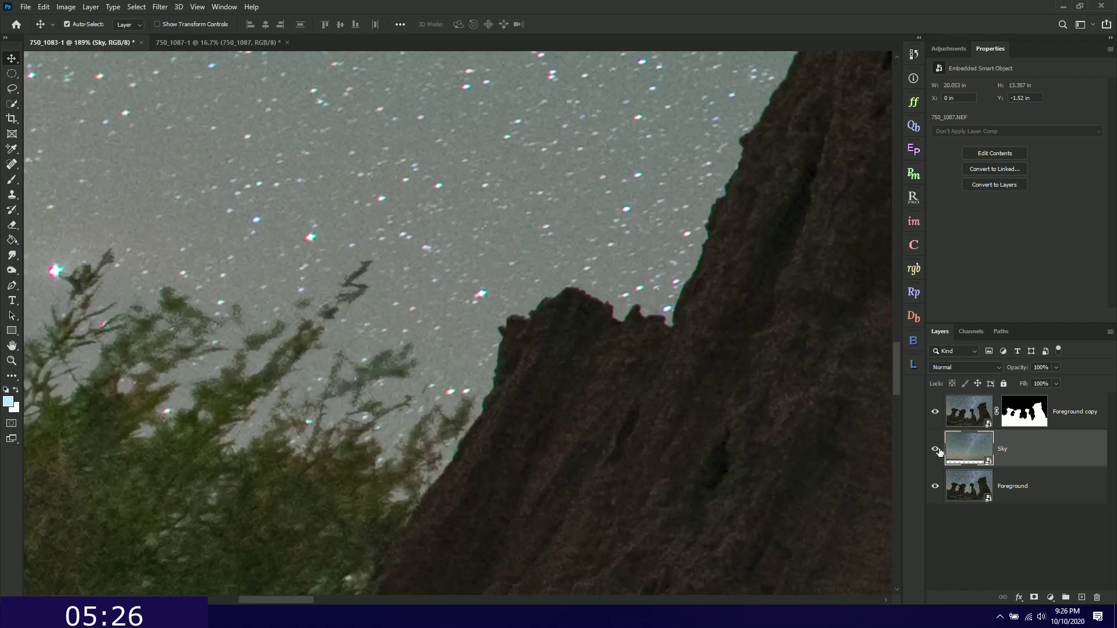
{"action": "left_click", "coordinate": [936, 449]}
{"action": "left_click", "coordinate": [936, 450]}
{"action": "left_click", "coordinate": [936, 449]}
{"action": "left_click", "coordinate": [936, 449]}
{"action": "left_click", "coordinate": [936, 449]}
{"action": "left_click", "coordinate": [936, 449]}
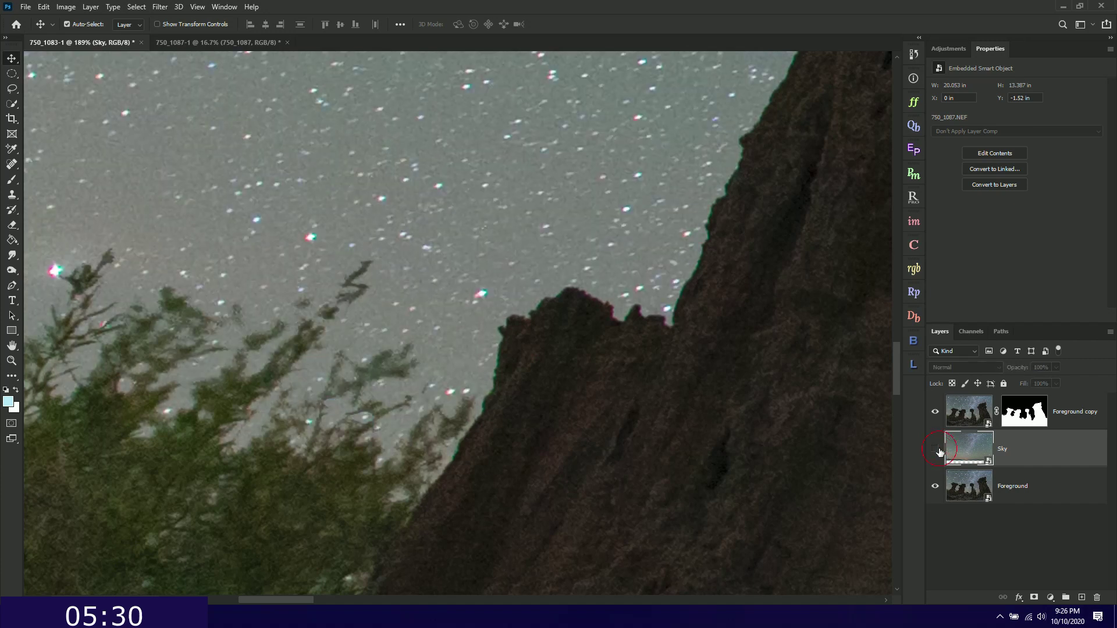
{"action": "left_click", "coordinate": [936, 450]}
{"action": "left_click", "coordinate": [936, 449]}
- Zoom around the tower edges, toggling the Sky layer to check the blend
{"action": "scroll", "coordinate": [279, 322], "scroll_direction": "down", "scroll_amount": 5}
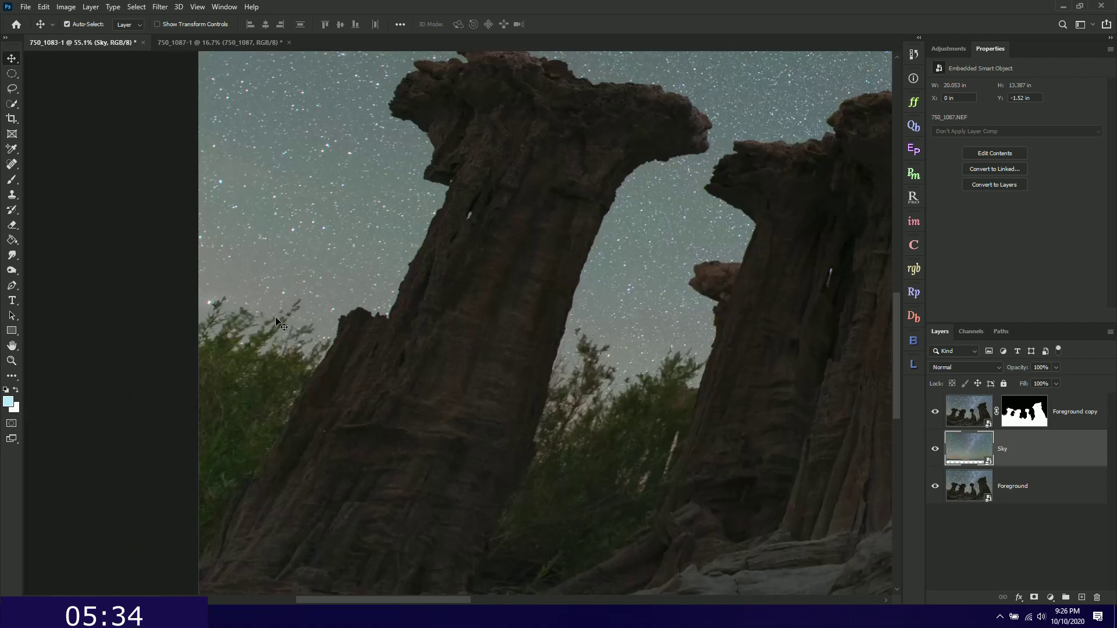
{"action": "scroll", "coordinate": [657, 401], "scroll_direction": "up", "scroll_amount": 5}
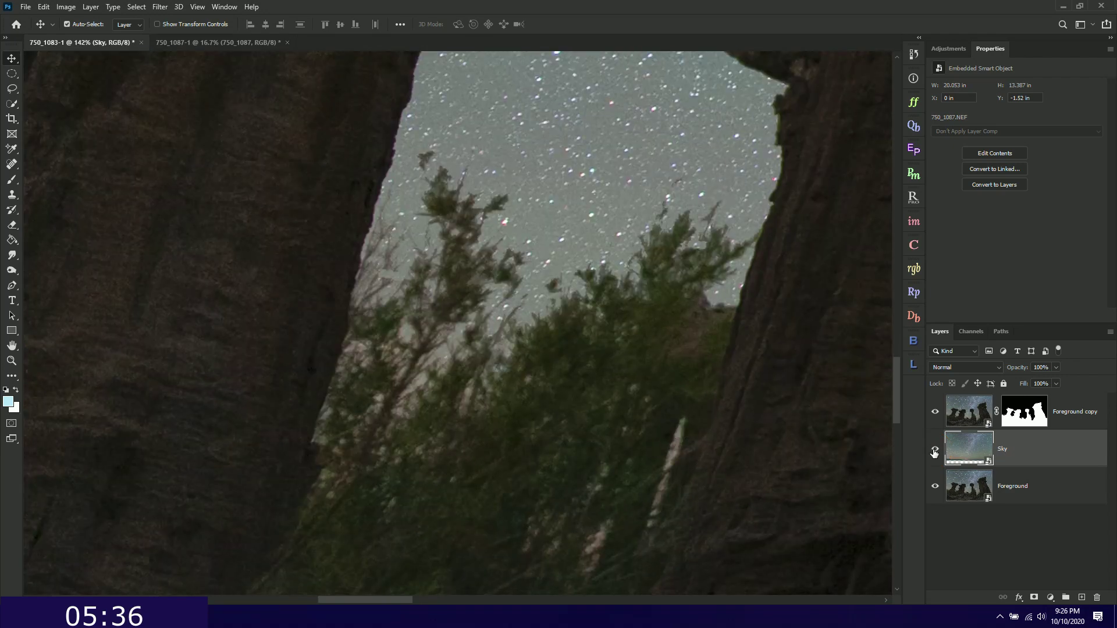
{"action": "left_click", "coordinate": [936, 449]}
{"action": "left_click", "coordinate": [935, 449]}
{"action": "scroll", "coordinate": [527, 275], "scroll_direction": "down", "scroll_amount": 5}
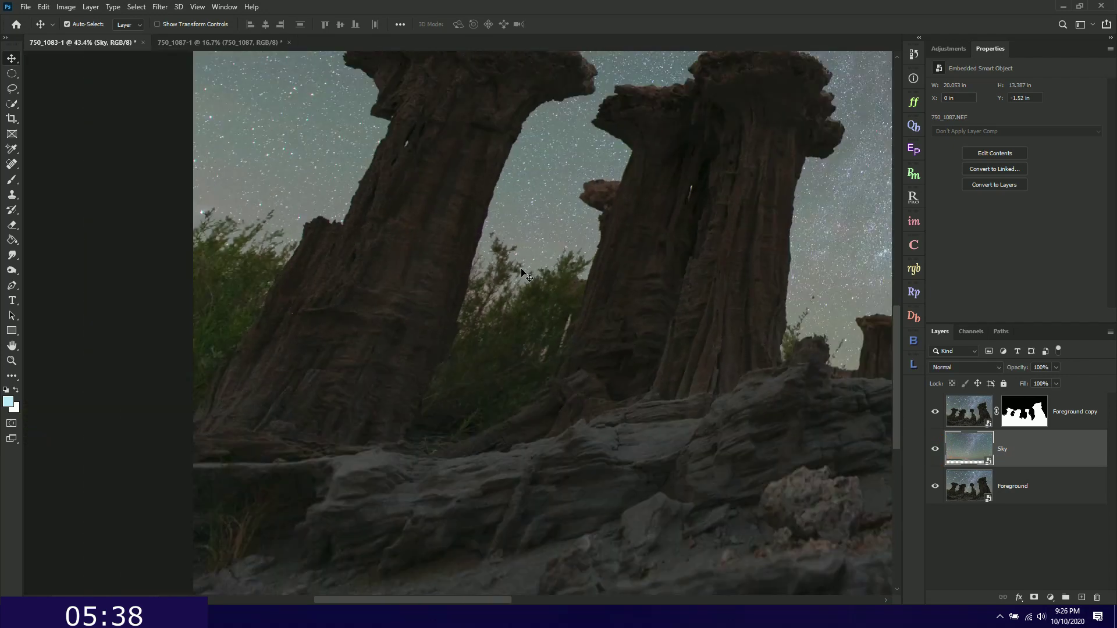
{"action": "scroll", "coordinate": [527, 276], "scroll_direction": "down", "scroll_amount": 3}
{"action": "scroll", "coordinate": [838, 442], "scroll_direction": "up", "scroll_amount": 7}
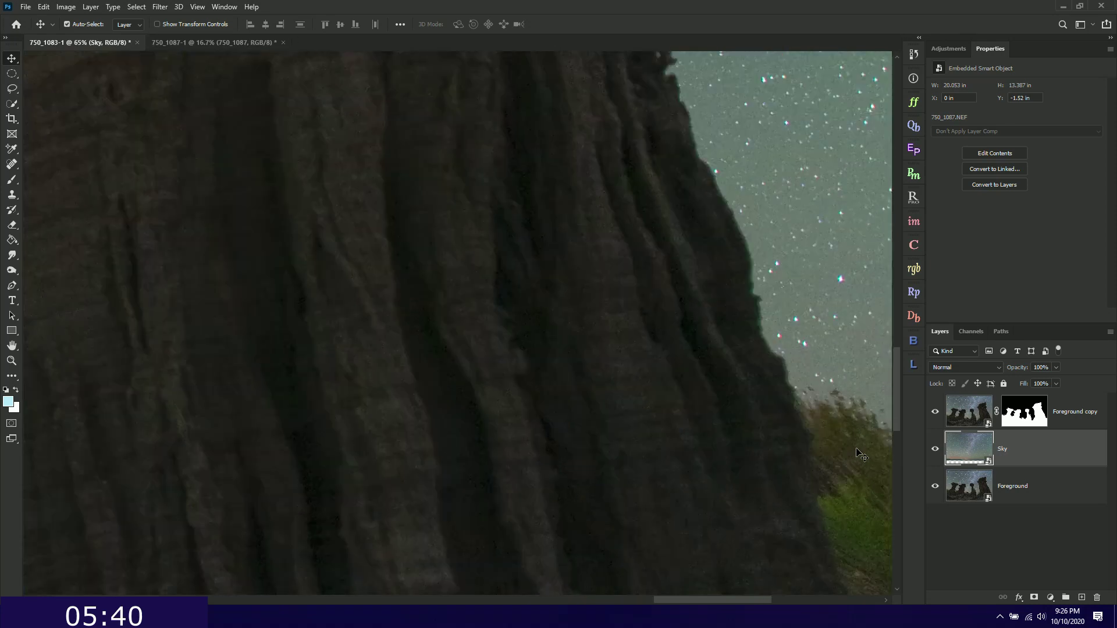
{"action": "left_click", "coordinate": [935, 449]}
{"action": "left_click", "coordinate": [935, 449]}
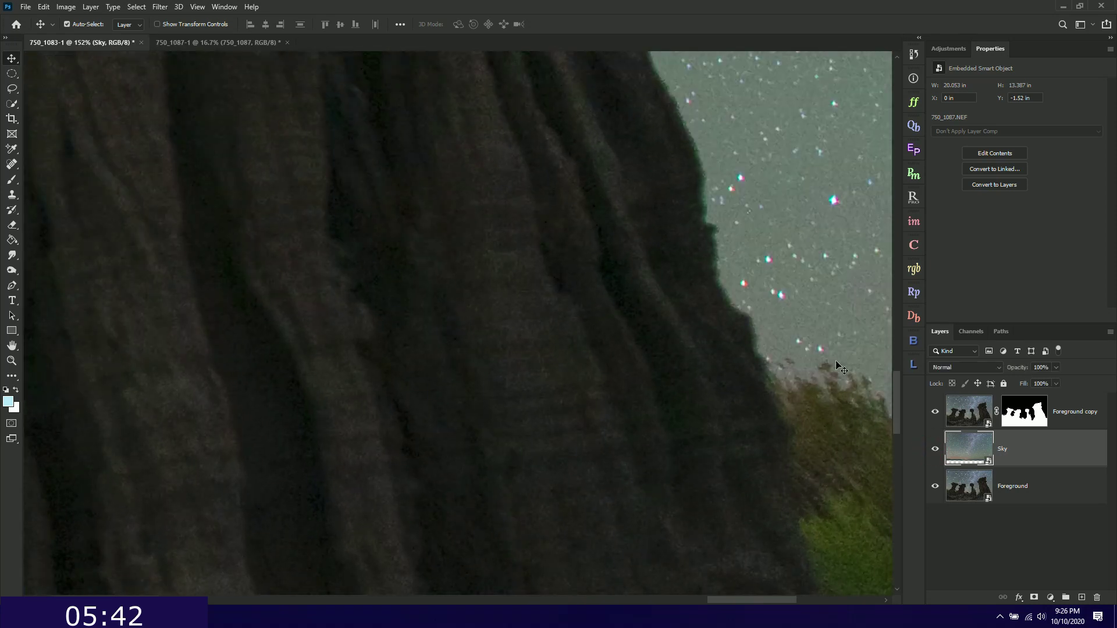
{"action": "scroll", "coordinate": [660, 344], "scroll_direction": "down", "scroll_amount": 7}
{"action": "scroll", "coordinate": [661, 344], "scroll_direction": "down", "scroll_amount": 2}
{"action": "scroll", "coordinate": [661, 344], "scroll_direction": "up", "scroll_amount": 2}
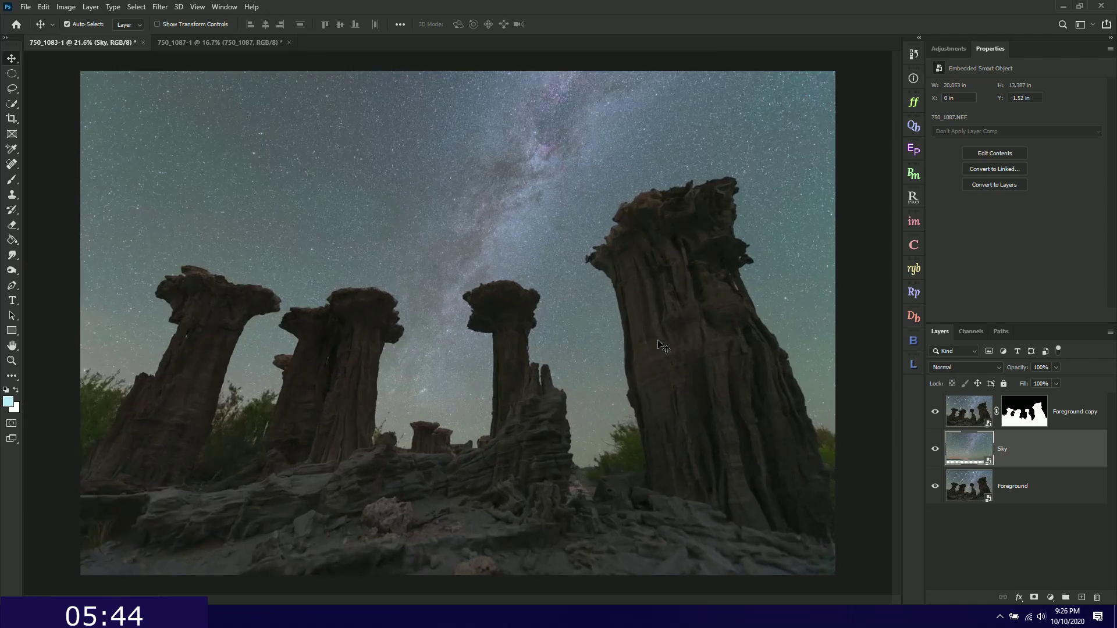
{"action": "left_click", "coordinate": [946, 52]}
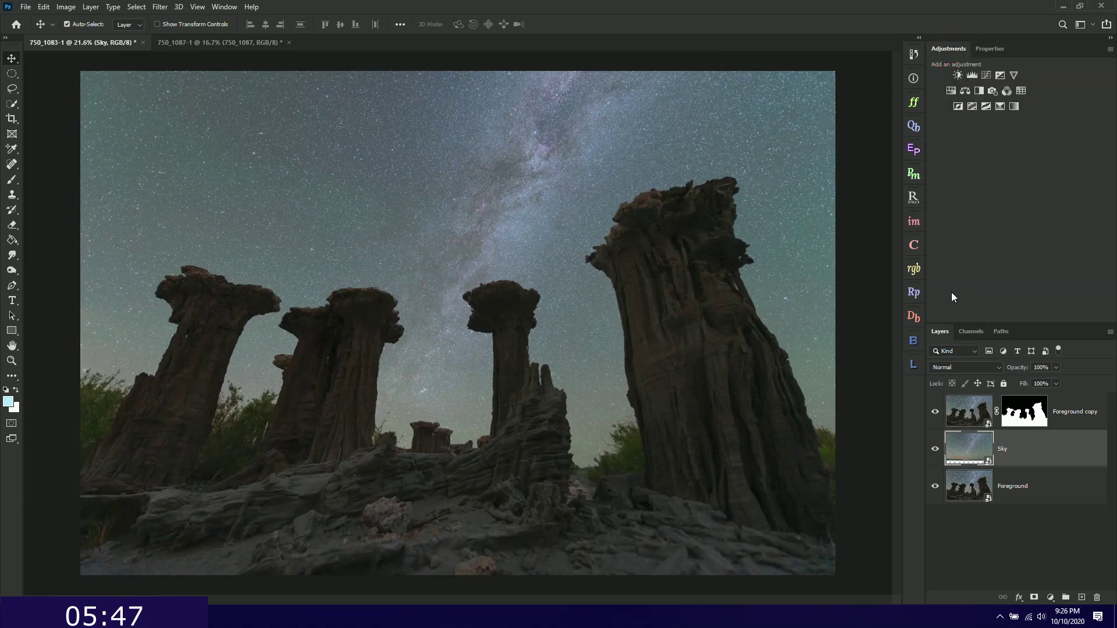
- Raise the Sky smart object's Camera Raw Contrast to +25 and apply it
{"action": "double_click", "coordinate": [1000, 447]}
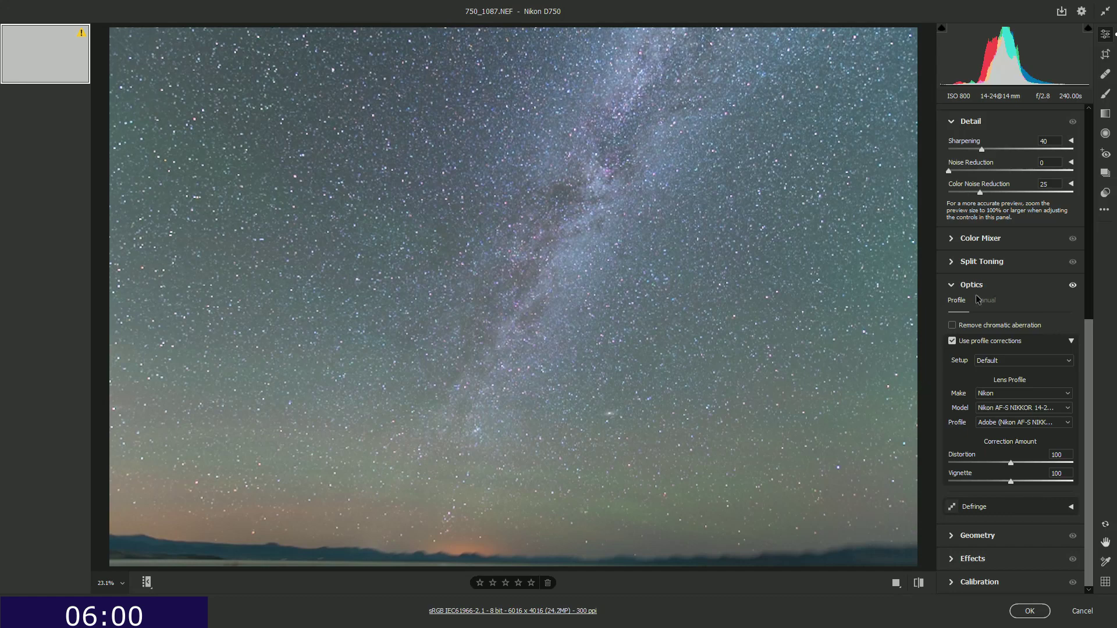
{"action": "scroll", "coordinate": [994, 273], "scroll_direction": "up", "scroll_amount": 4}
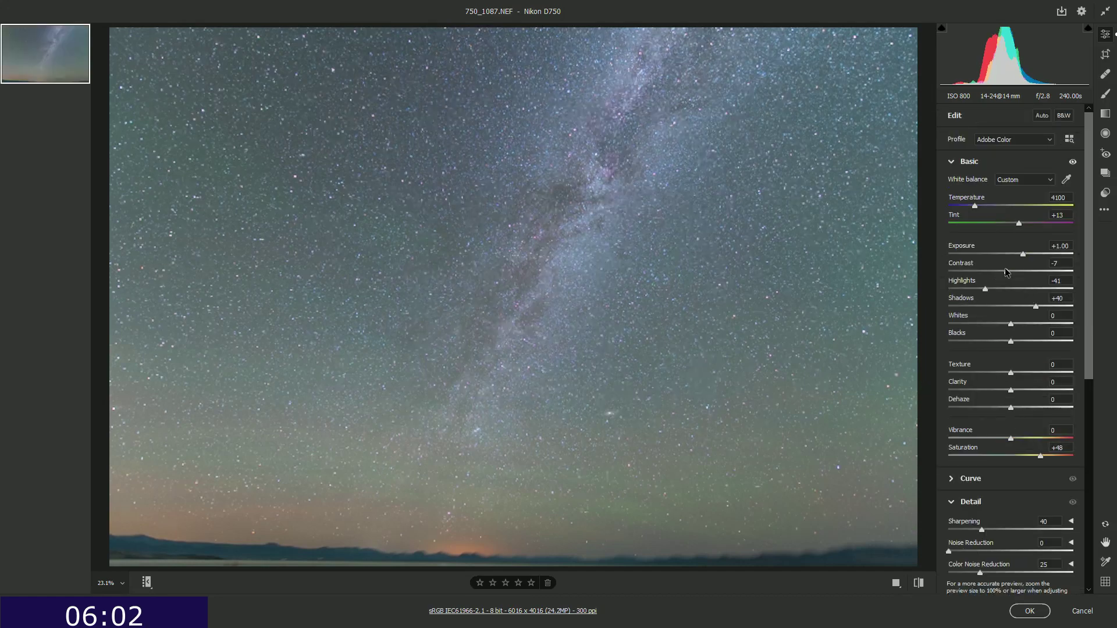
{"action": "left_click_drag", "start_coordinate": [1008, 275], "coordinate": [1028, 279]}
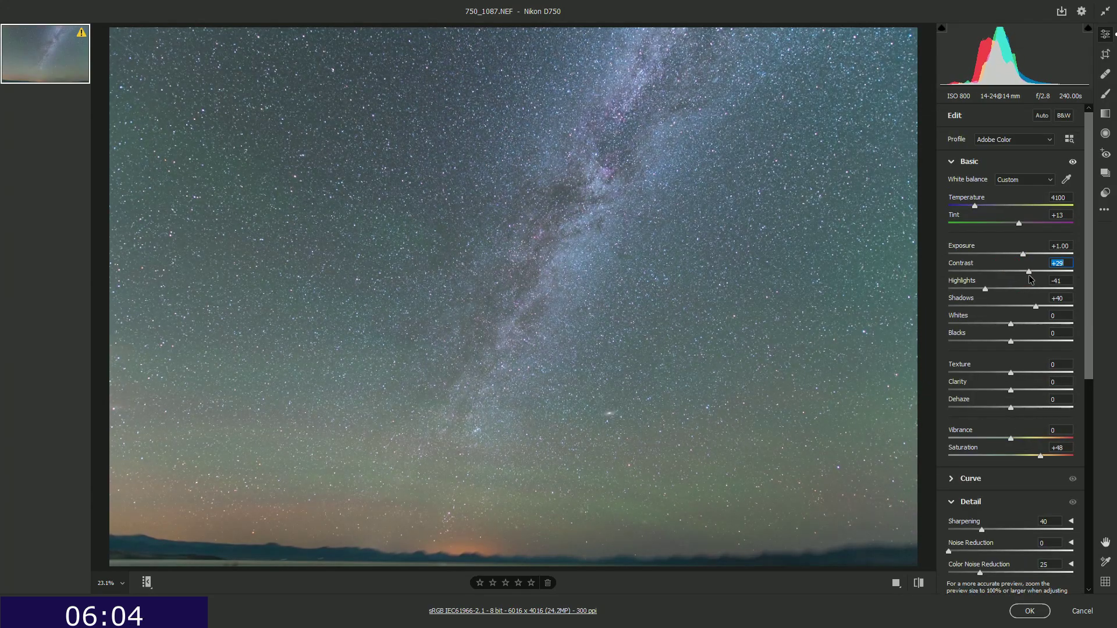
{"action": "left_click", "coordinate": [1029, 611]}
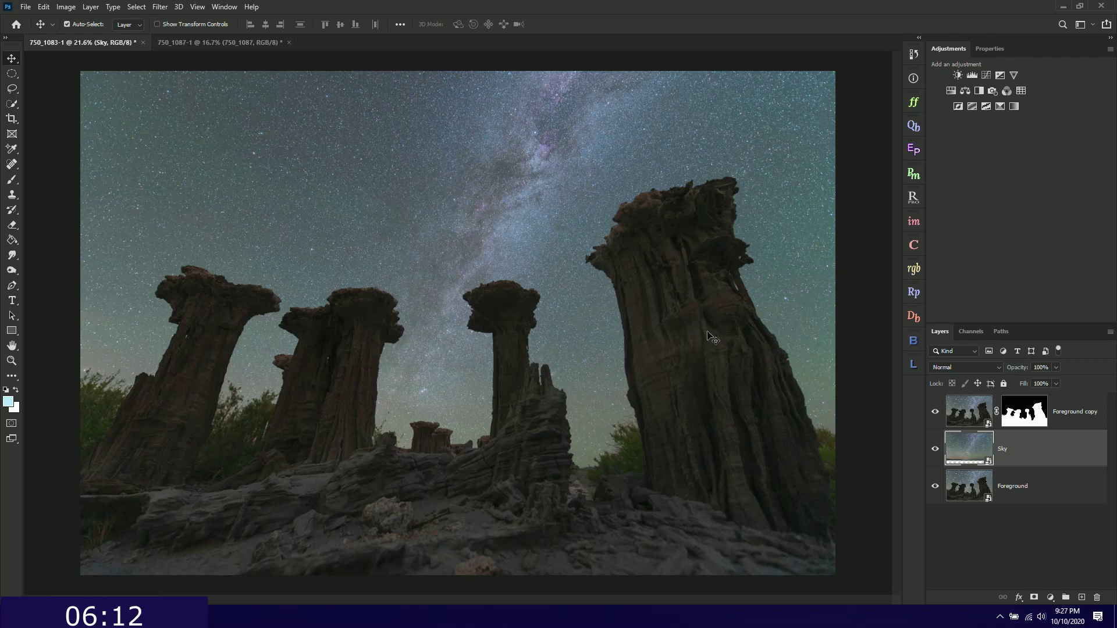
{"action": "left_click", "coordinate": [969, 419]}
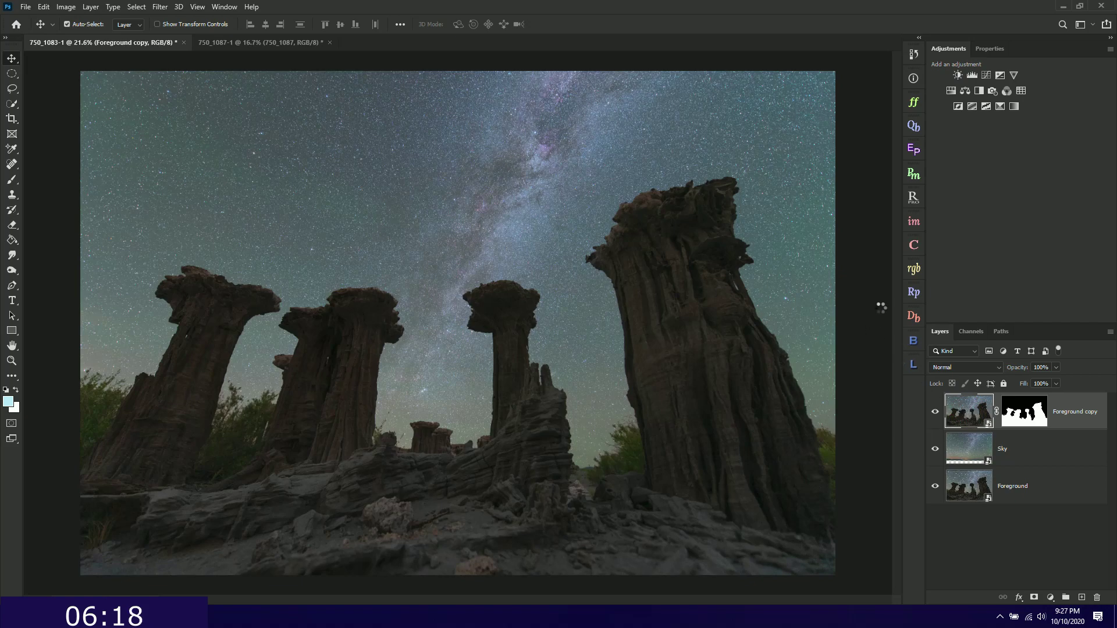
- Lower the Foreground copy's Camera Raw Exposure to +0.65 and apply the edit
{"action": "scroll", "coordinate": [1039, 262], "scroll_direction": "up", "scroll_amount": 1}
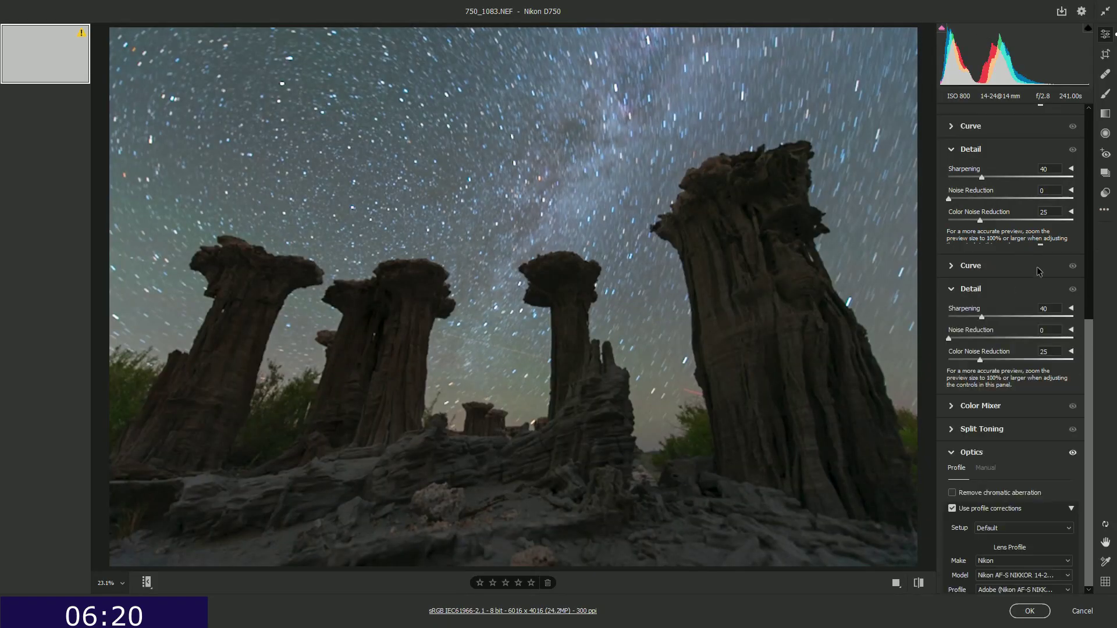
{"action": "scroll", "coordinate": [1039, 272], "scroll_direction": "up", "scroll_amount": 5}
{"action": "left_click_drag", "start_coordinate": [1023, 254], "coordinate": [1020, 254]}
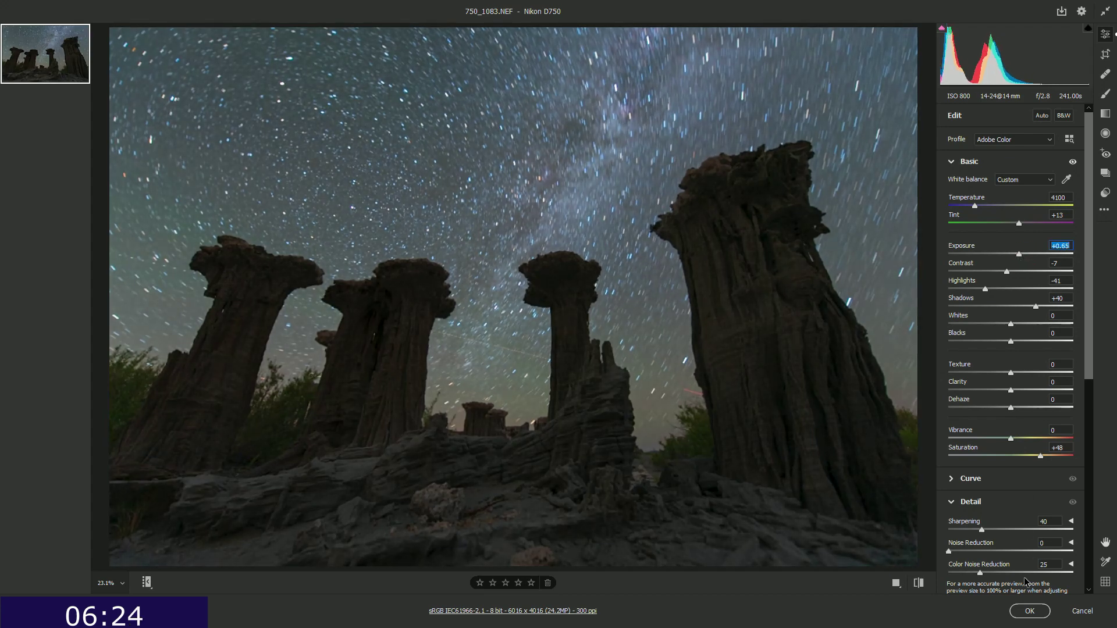
{"action": "left_click", "coordinate": [1029, 611]}
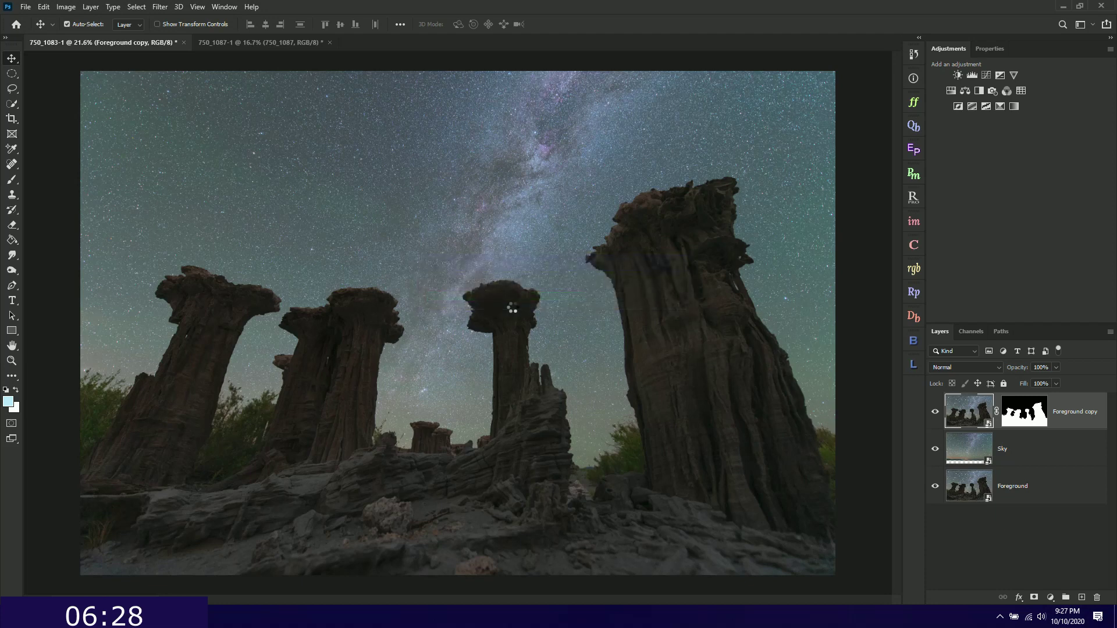
{"action": "scroll", "coordinate": [517, 313], "scroll_direction": "down", "scroll_amount": 1}
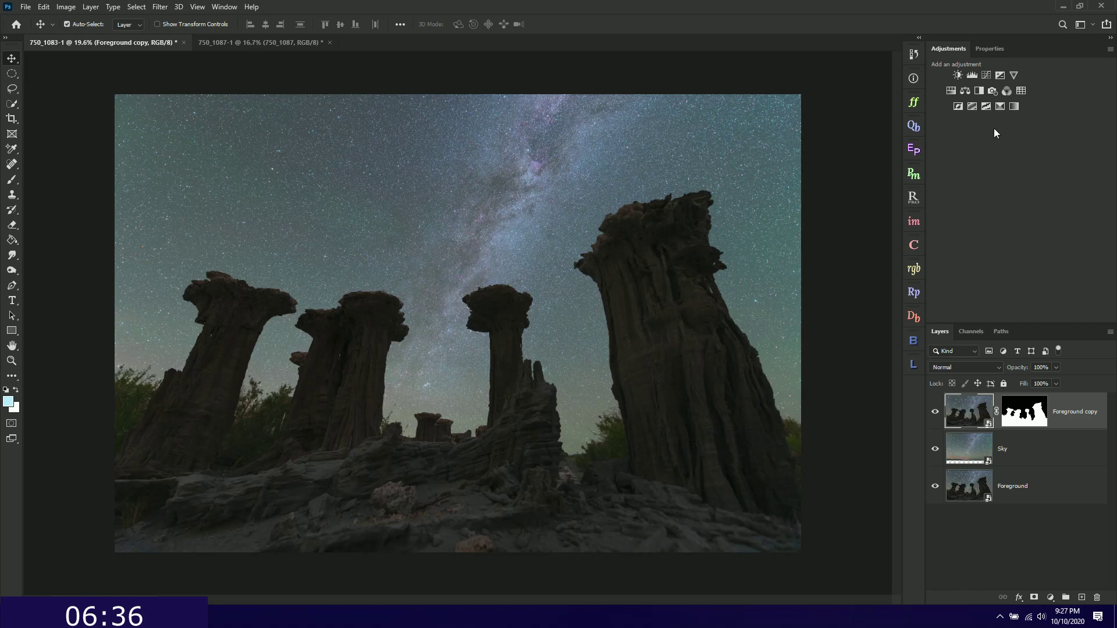
- Add a Light Vignette above Sky from the RP3 panel, compare it, then delete it
{"action": "left_click", "coordinate": [1041, 442]}
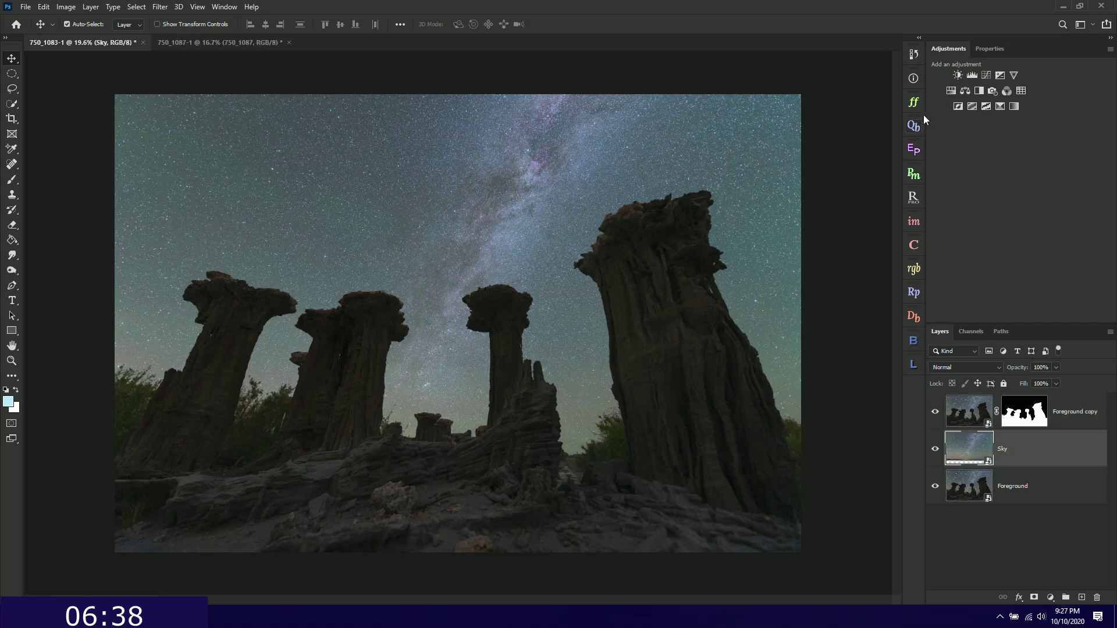
{"action": "left_click", "coordinate": [913, 103]}
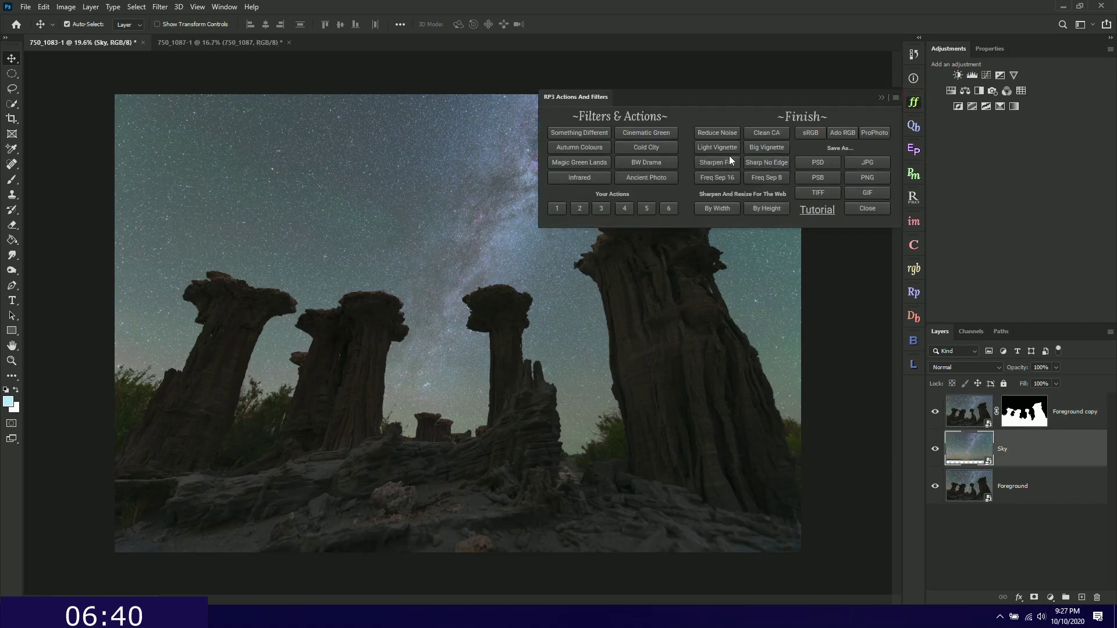
{"action": "left_click", "coordinate": [724, 150]}
{"action": "left_click", "coordinate": [881, 99]}
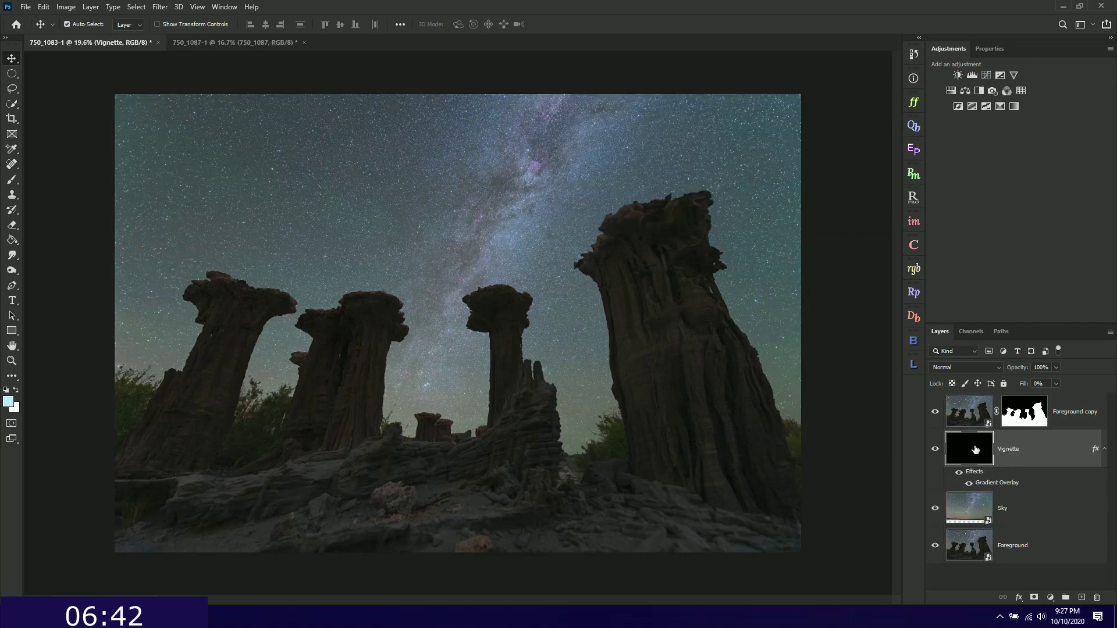
{"action": "left_click", "coordinate": [936, 449]}
{"action": "left_click", "coordinate": [936, 449]}
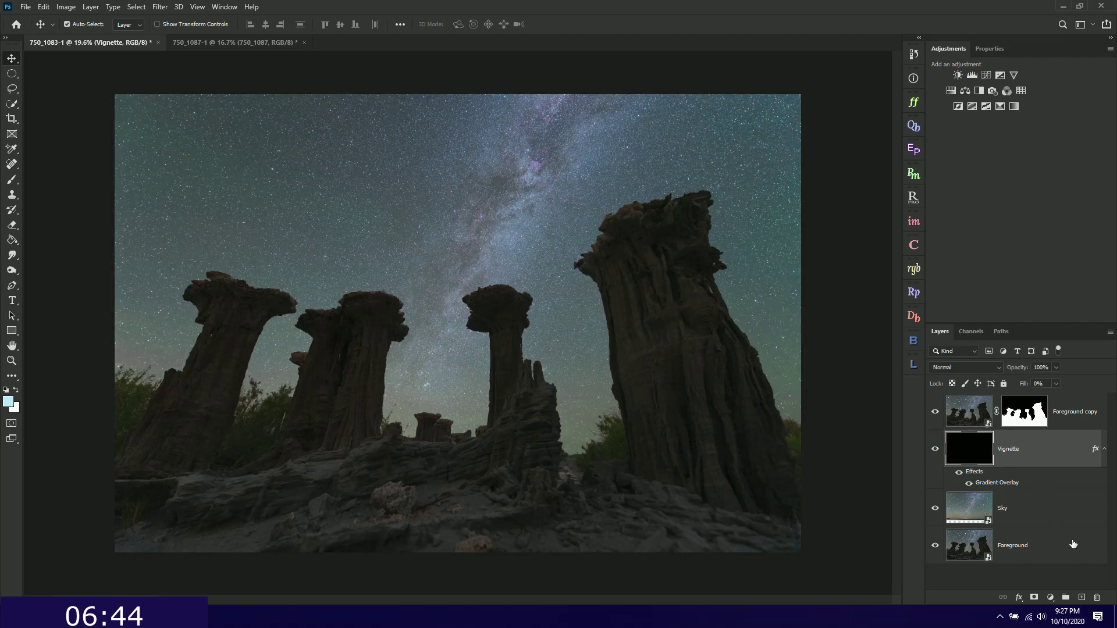
{"action": "left_click", "coordinate": [1098, 596]}
- Add a Strong Vignette layer instead and set its opacity to 50%
{"action": "left_click", "coordinate": [914, 104]}
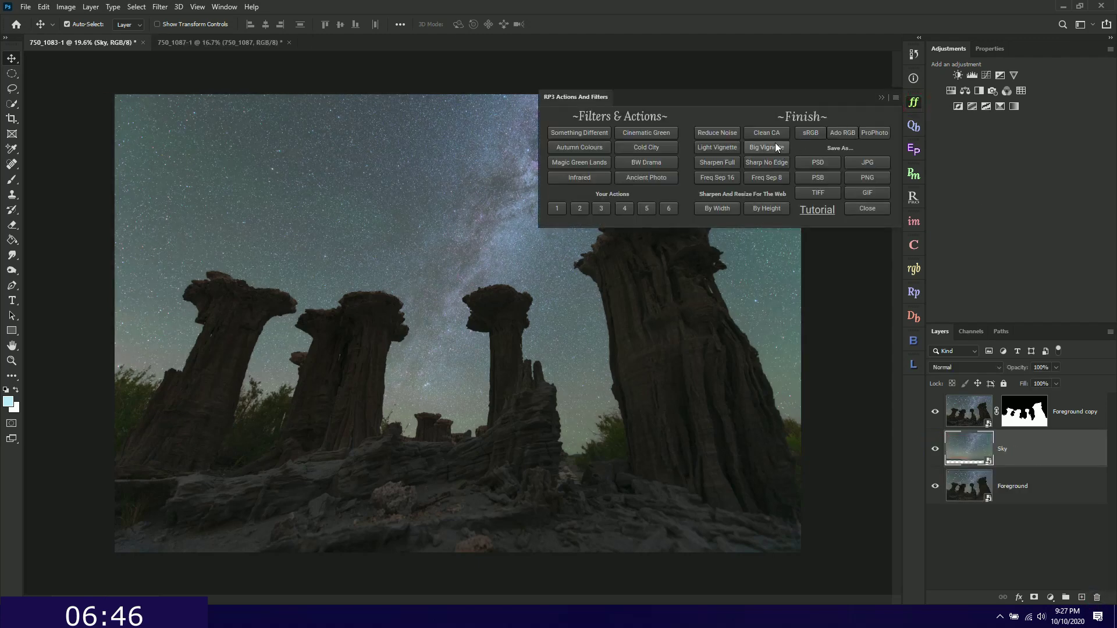
{"action": "left_click", "coordinate": [767, 147]}
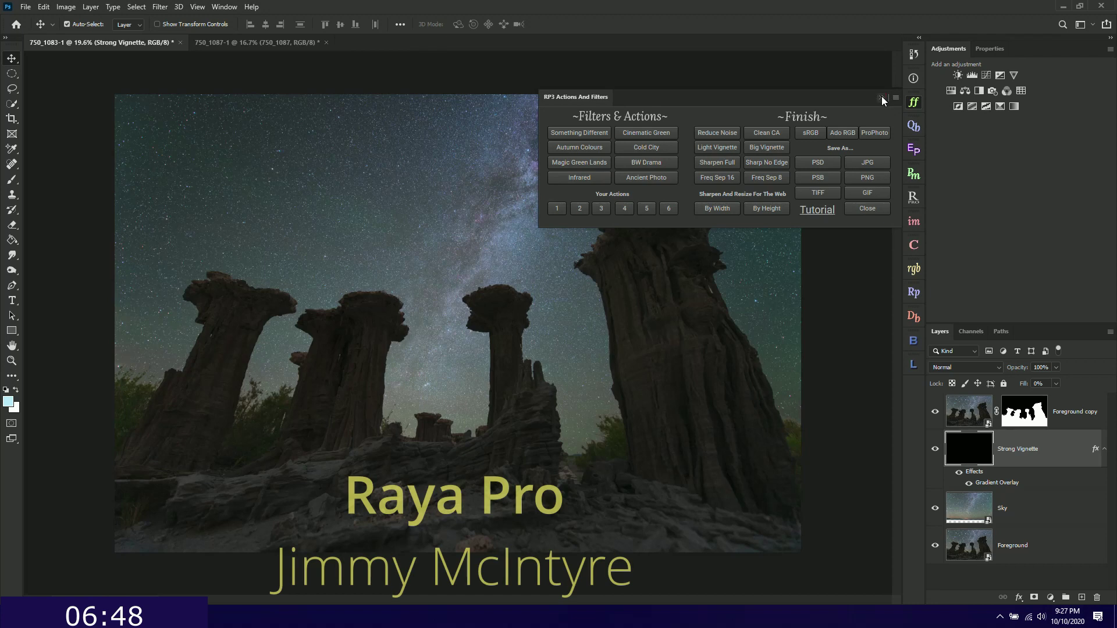
{"action": "left_click", "coordinate": [914, 103]}
{"action": "left_click", "coordinate": [1056, 369]}
{"action": "mouse_move", "coordinate": [1018, 382]}
{"action": "left_mouse_down"}
{"action": "mouse_move", "coordinate": [992, 380]}
{"action": "mouse_move", "coordinate": [1031, 379]}
{"action": "left_mouse_up"}
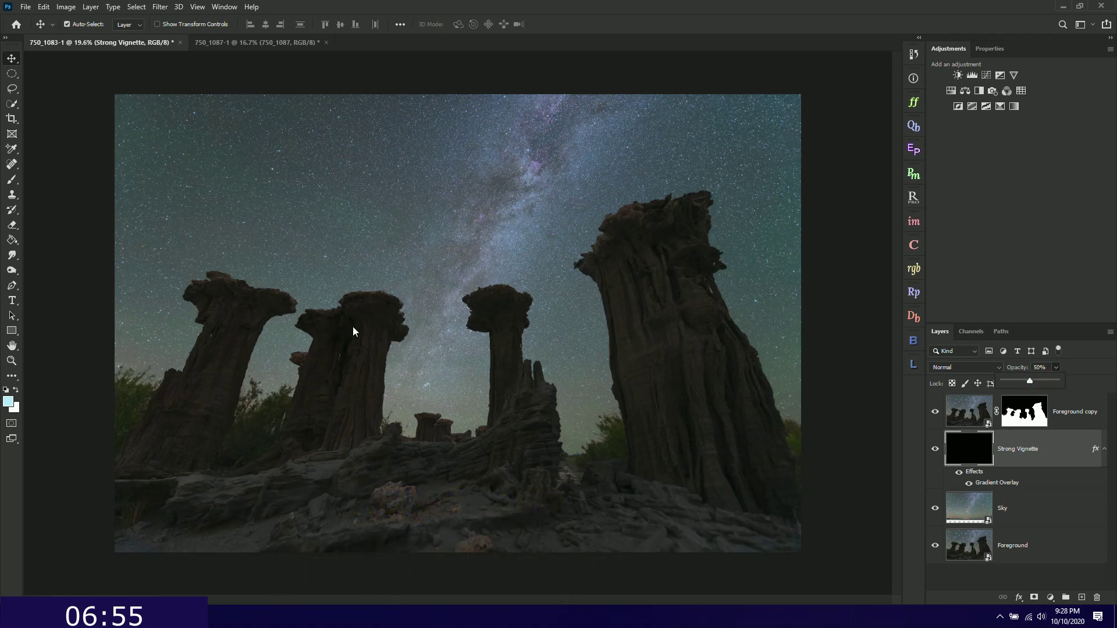
{"action": "left_click", "coordinate": [935, 451]}
{"action": "left_click", "coordinate": [935, 453]}
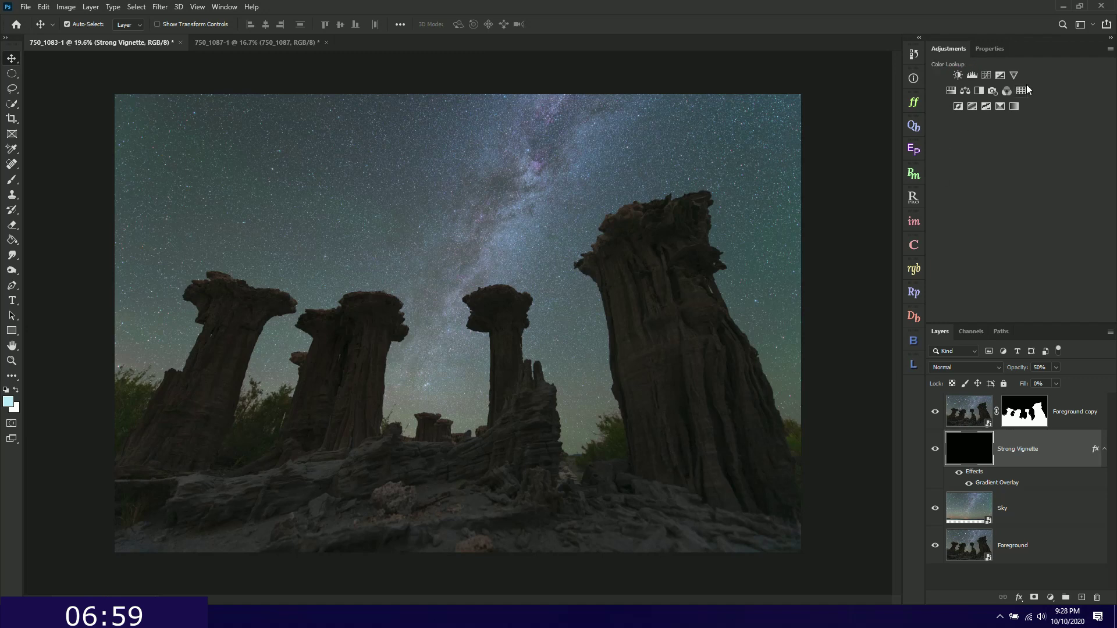
- Add a Selective Color layer: Cyans +51/+23/−47, Blues Cyan +12, Magenta −19, Yellow −12
{"action": "left_click", "coordinate": [1065, 423]}
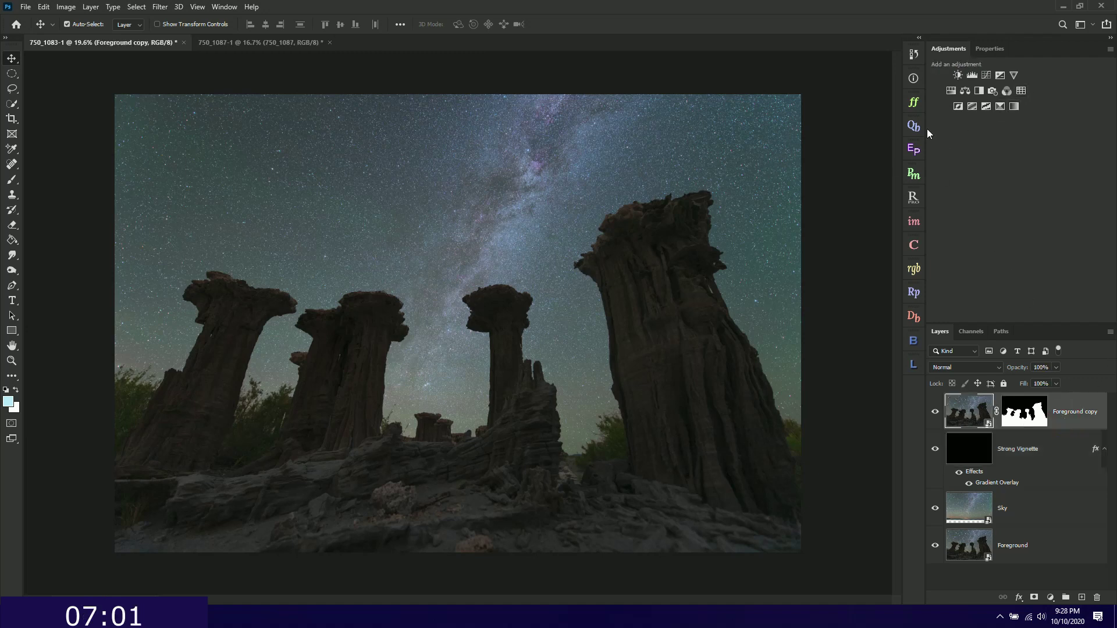
{"action": "left_click", "coordinate": [999, 106]}
{"action": "left_click", "coordinate": [1012, 100]}
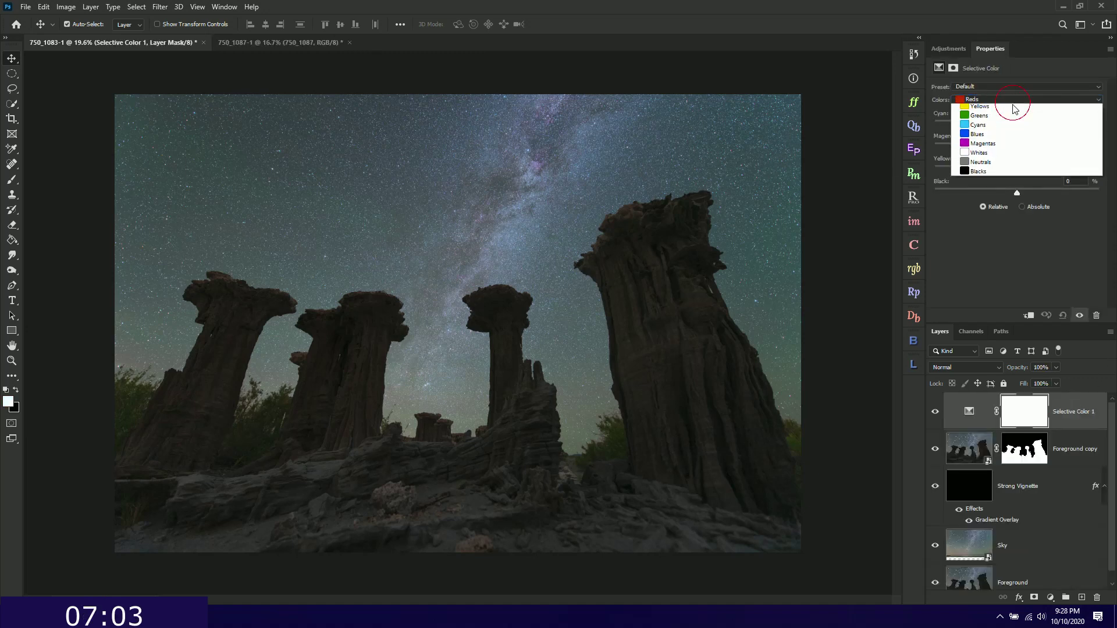
{"action": "left_click", "coordinate": [1014, 126]}
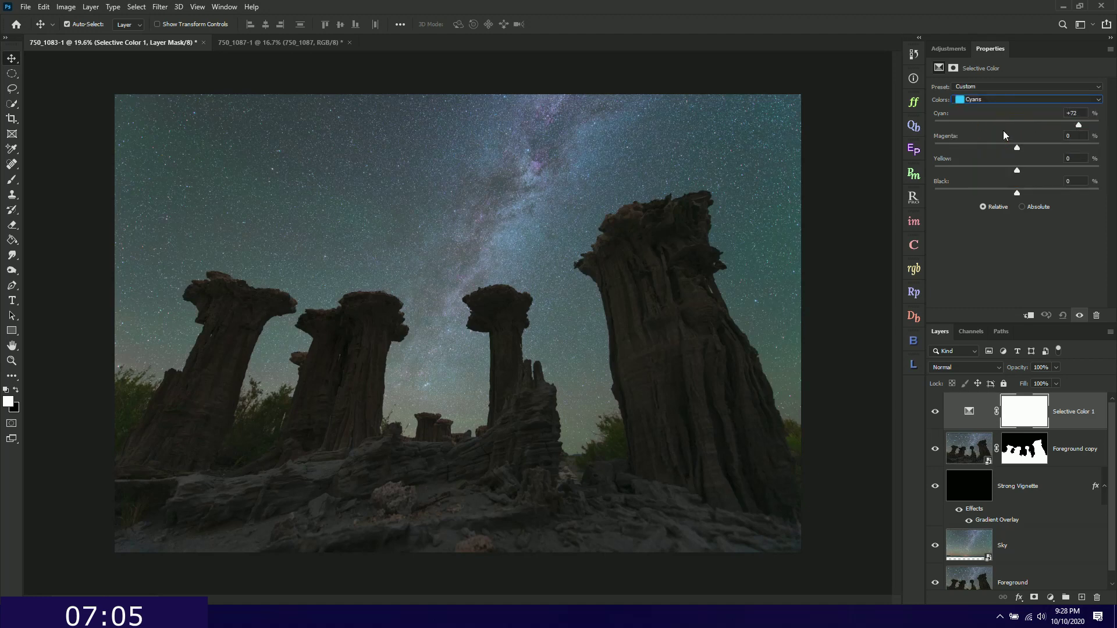
{"action": "left_click_drag", "start_coordinate": [1079, 125], "coordinate": [1007, 169]}
{"action": "left_click", "coordinate": [976, 100]}
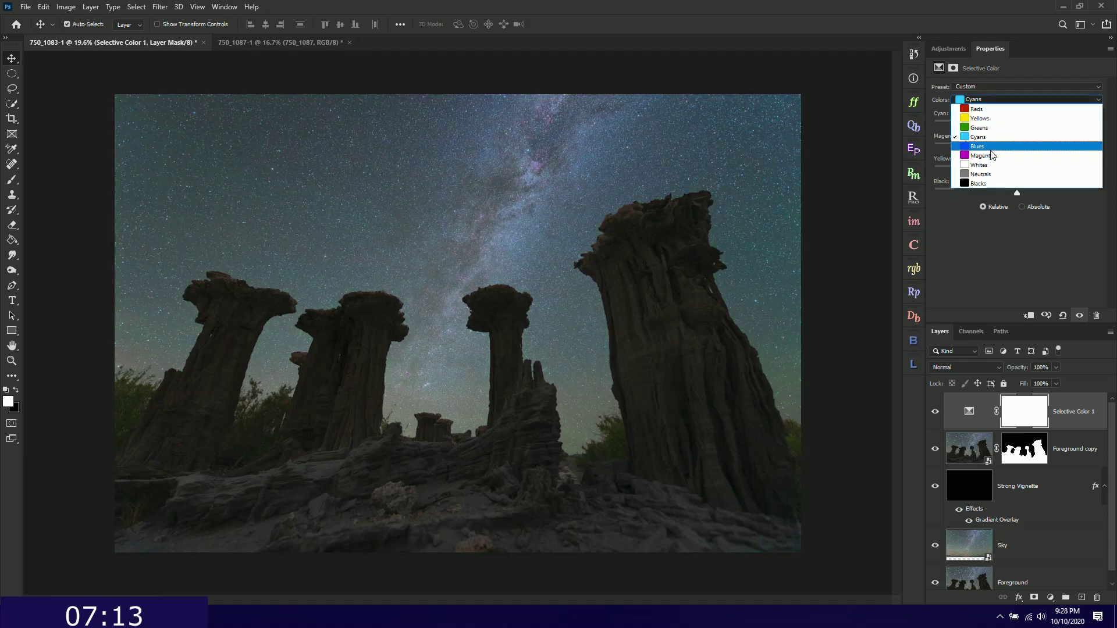
{"action": "left_click", "coordinate": [987, 144]}
{"action": "left_click_drag", "start_coordinate": [1053, 129], "coordinate": [1007, 170]}
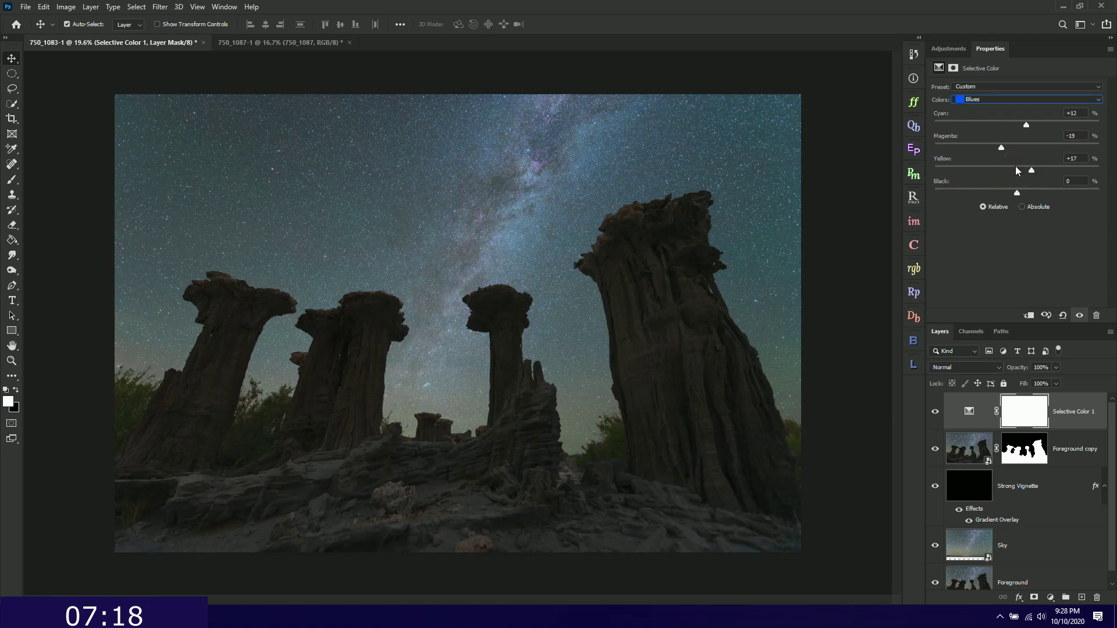
{"action": "left_click", "coordinate": [950, 49]}
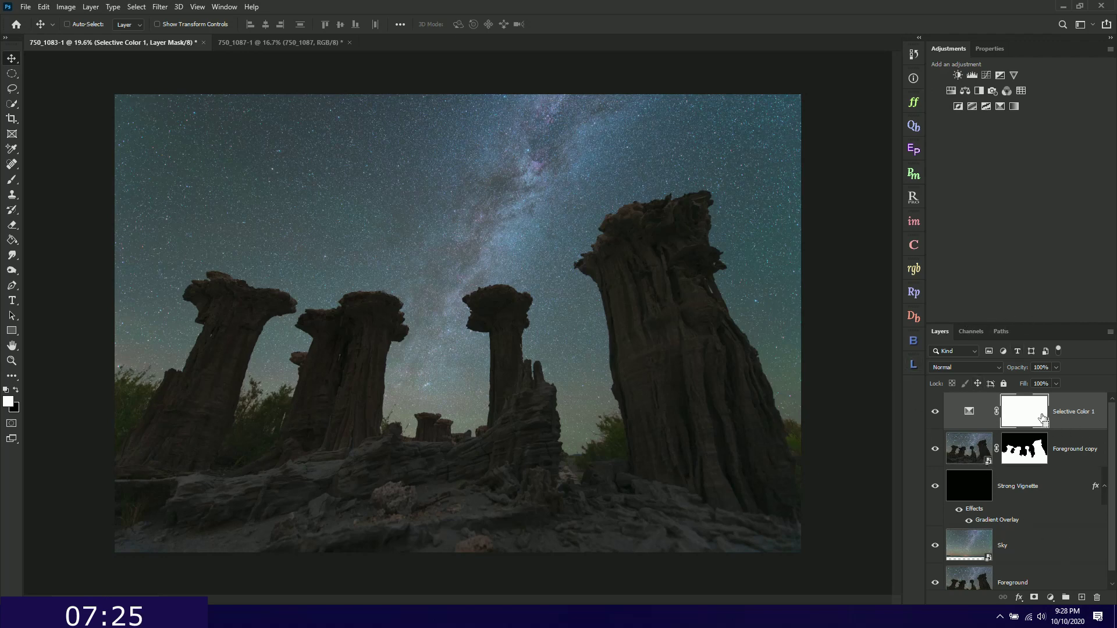
- Stamp visible layers into Layer 1 and give it a Camera Raw vignette of -33, midpoint 25
{"action": "key", "text": "ctrl+shift+alt+e"}
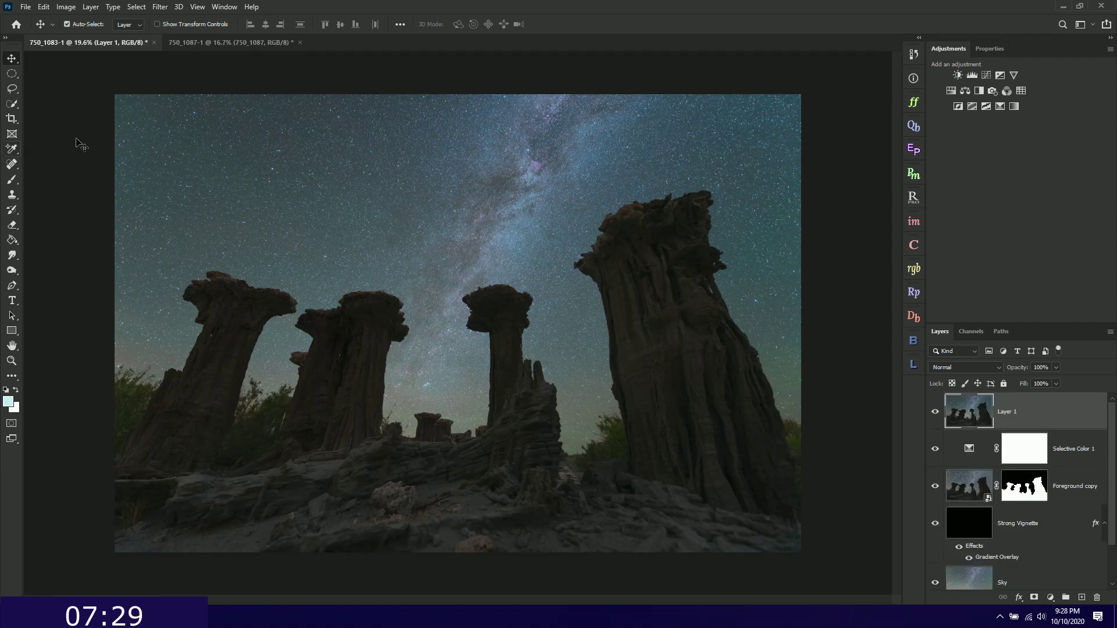
{"action": "left_click", "coordinate": [913, 106]}
{"action": "left_click", "coordinate": [880, 99]}
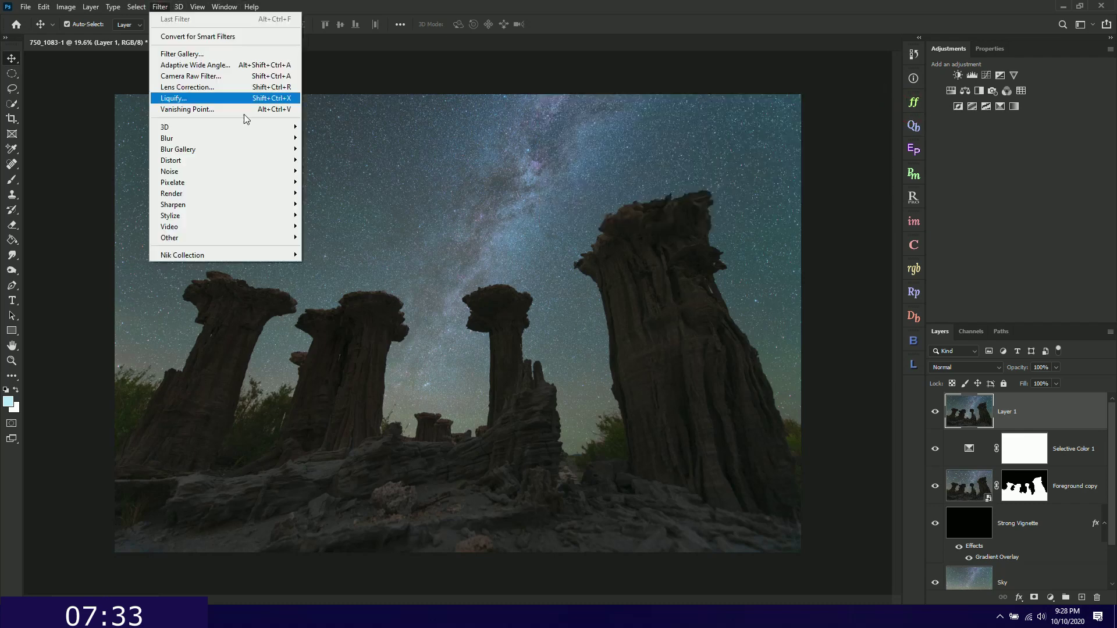
{"action": "left_click", "coordinate": [160, 6]}
{"action": "left_click", "coordinate": [211, 77]}
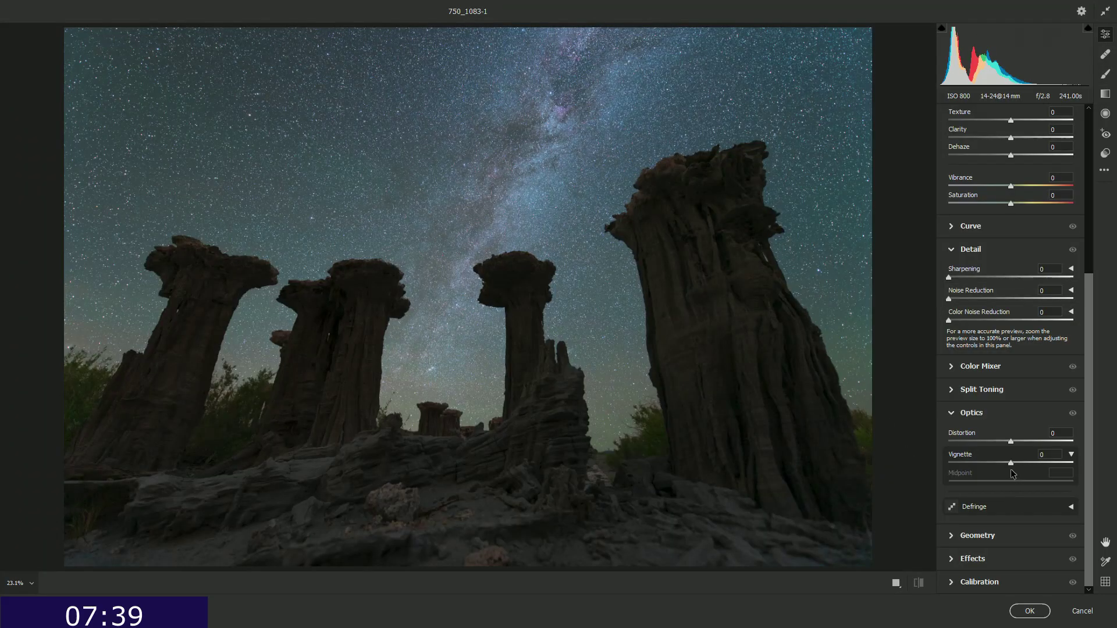
{"action": "left_click", "coordinate": [1012, 471]}
{"action": "key", "text": "Down"}
{"action": "key", "text": "Down"}
{"action": "key", "text": "Down"}
{"action": "key", "text": "Down"}
{"action": "key", "text": "Down"}
{"action": "key", "text": "Down"}
{"action": "key", "text": "Down"}
{"action": "key", "text": "Down"}
{"action": "key", "text": "Down"}
{"action": "key", "text": "Down"}
{"action": "key", "text": "Down"}
{"action": "key", "text": "Down"}
{"action": "key", "text": "Down"}
{"action": "key", "text": "Down"}
{"action": "key", "text": "Down"}
{"action": "key", "text": "Down"}
{"action": "key", "text": "Down"}
{"action": "key", "text": "Down"}
{"action": "key", "text": "Down"}
{"action": "key", "text": "Down"}
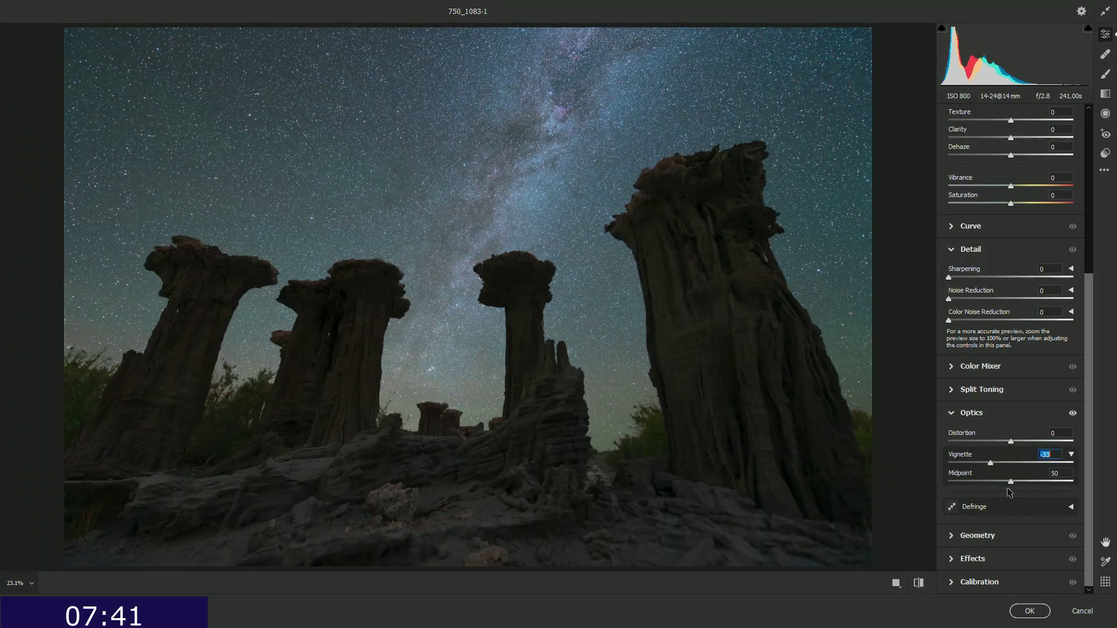
{"action": "left_click_drag", "start_coordinate": [1011, 481], "coordinate": [979, 474]}
- Set Exposure +0.05, add contrast, cool the white balance, lower Saturation to −9 and add Texture
{"action": "scroll", "coordinate": [1023, 276], "scroll_direction": "up", "scroll_amount": 5}
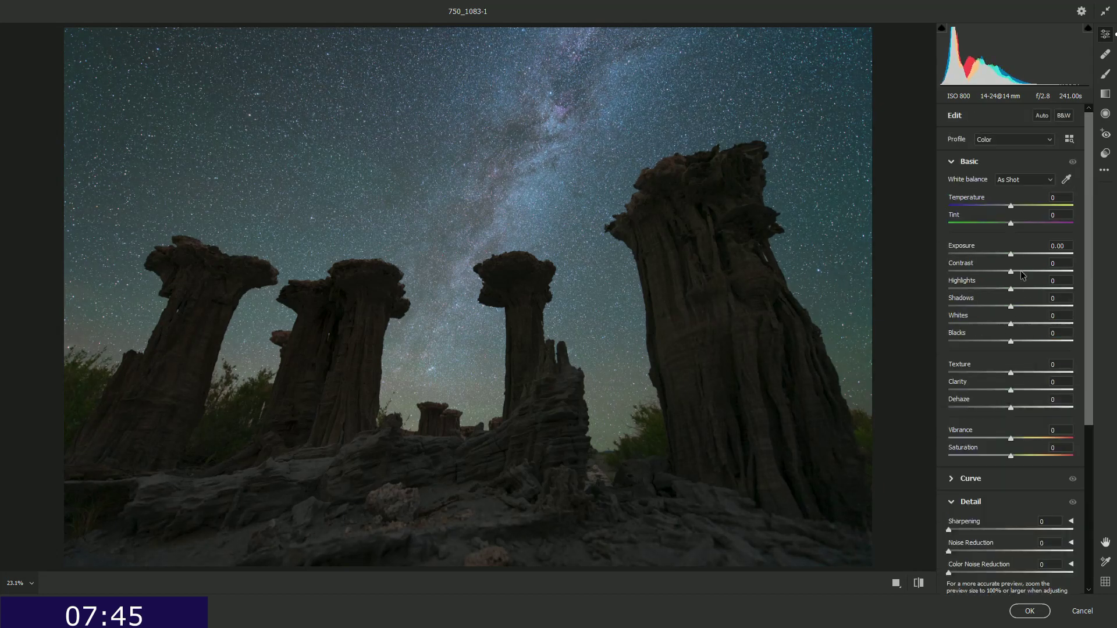
{"action": "left_click", "coordinate": [1011, 254]}
{"action": "key", "text": "Up"}
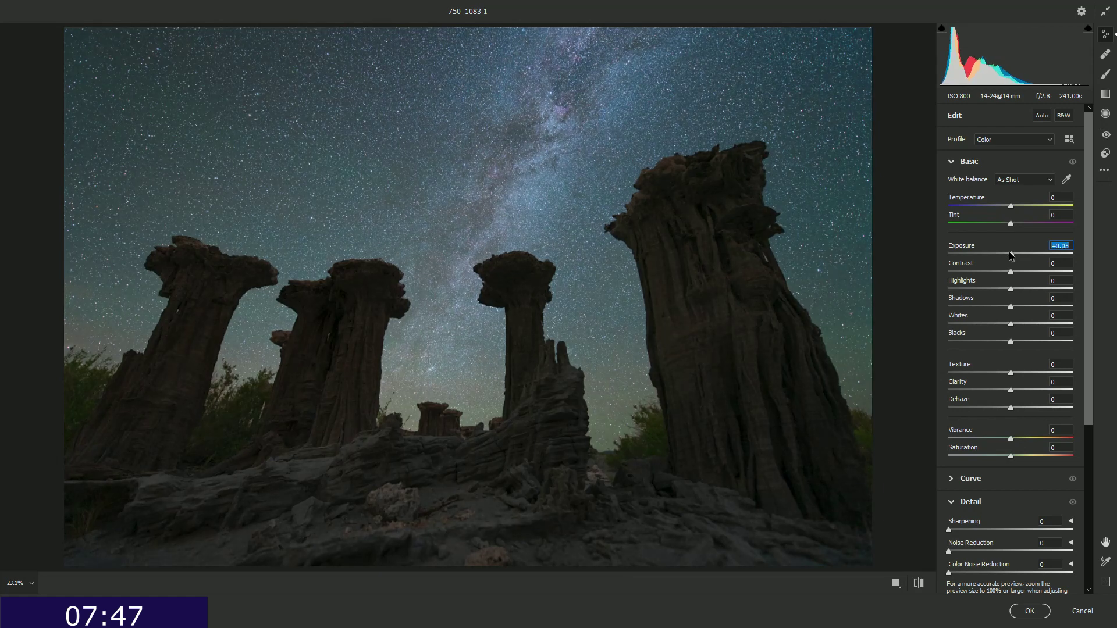
{"action": "left_click_drag", "start_coordinate": [1014, 279], "coordinate": [1029, 325]}
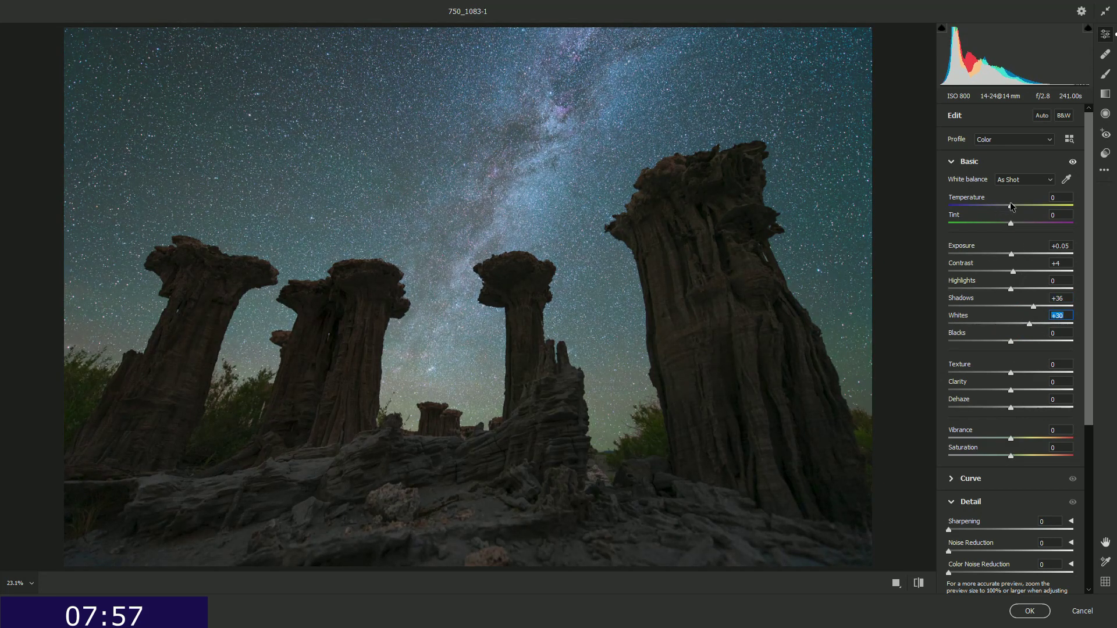
{"action": "mouse_move", "coordinate": [1012, 207]}
{"action": "left_mouse_down"}
{"action": "mouse_move", "coordinate": [1016, 225]}
{"action": "mouse_move", "coordinate": [1009, 206]}
{"action": "left_mouse_up"}
{"action": "left_click", "coordinate": [1012, 223]}
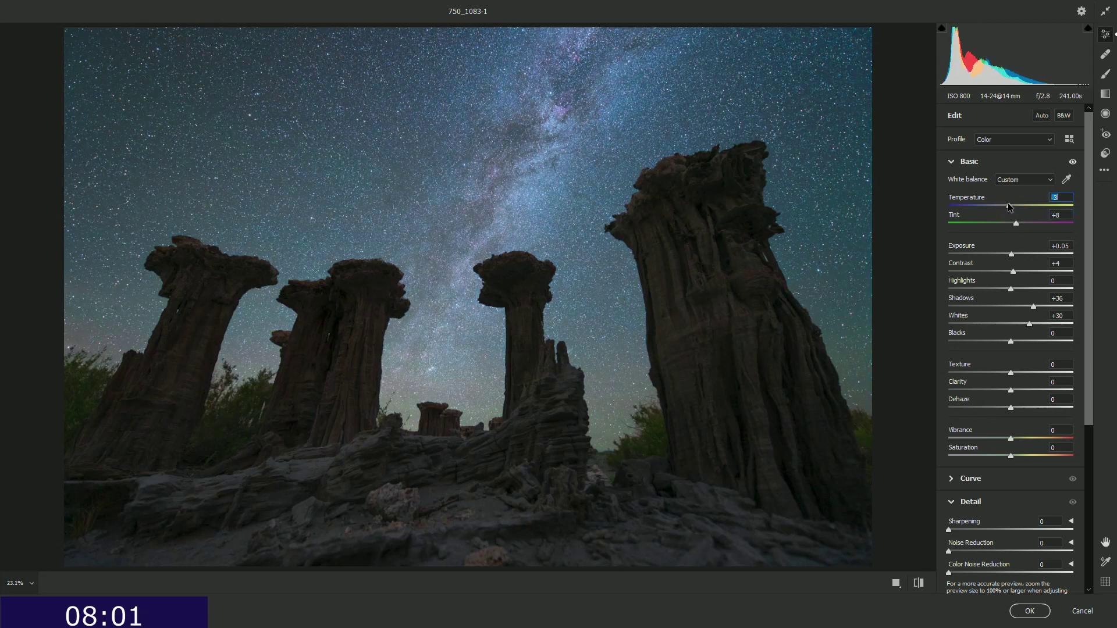
{"action": "left_click_drag", "start_coordinate": [1017, 455], "coordinate": [1006, 460]}
{"action": "scroll", "coordinate": [1012, 483], "scroll_direction": "down", "scroll_amount": 3}
{"action": "scroll", "coordinate": [1012, 481], "scroll_direction": "up", "scroll_amount": 2}
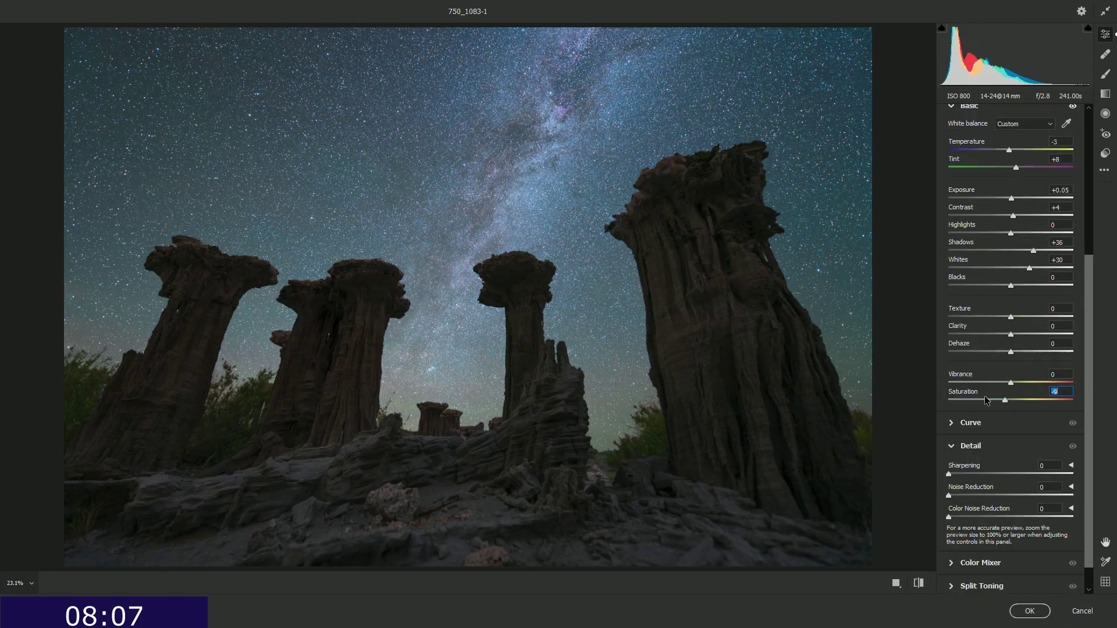
{"action": "left_click_drag", "start_coordinate": [1011, 317], "coordinate": [1014, 317]}
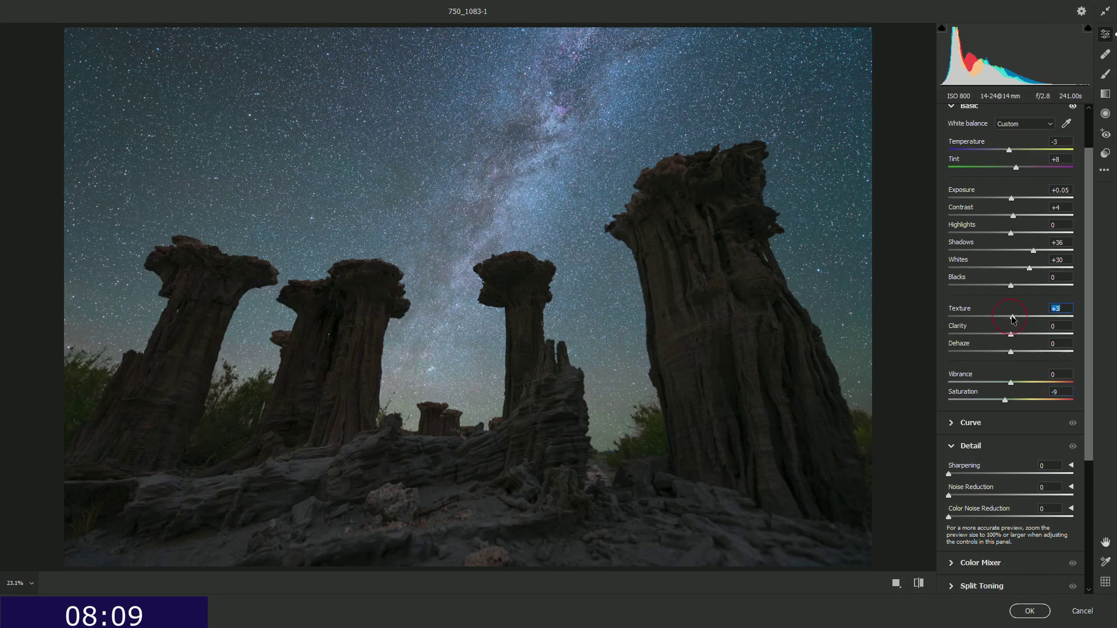
{"action": "left_click", "coordinate": [1038, 609]}
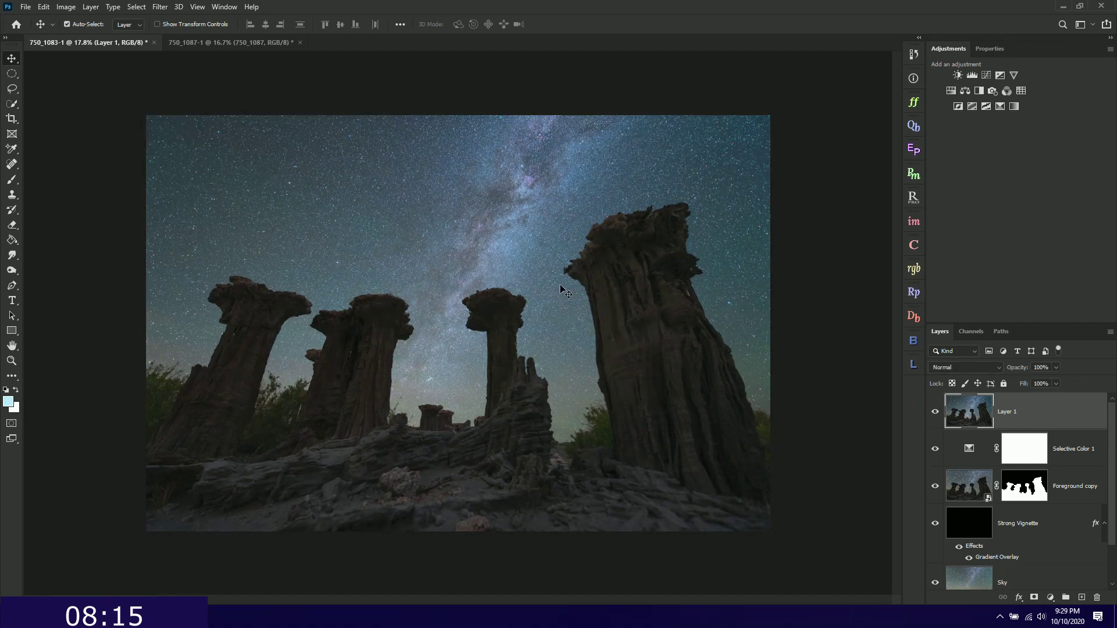
- Add a Curves 1 layer and brighten the image with an on-image curve point
{"action": "left_click", "coordinate": [986, 76]}
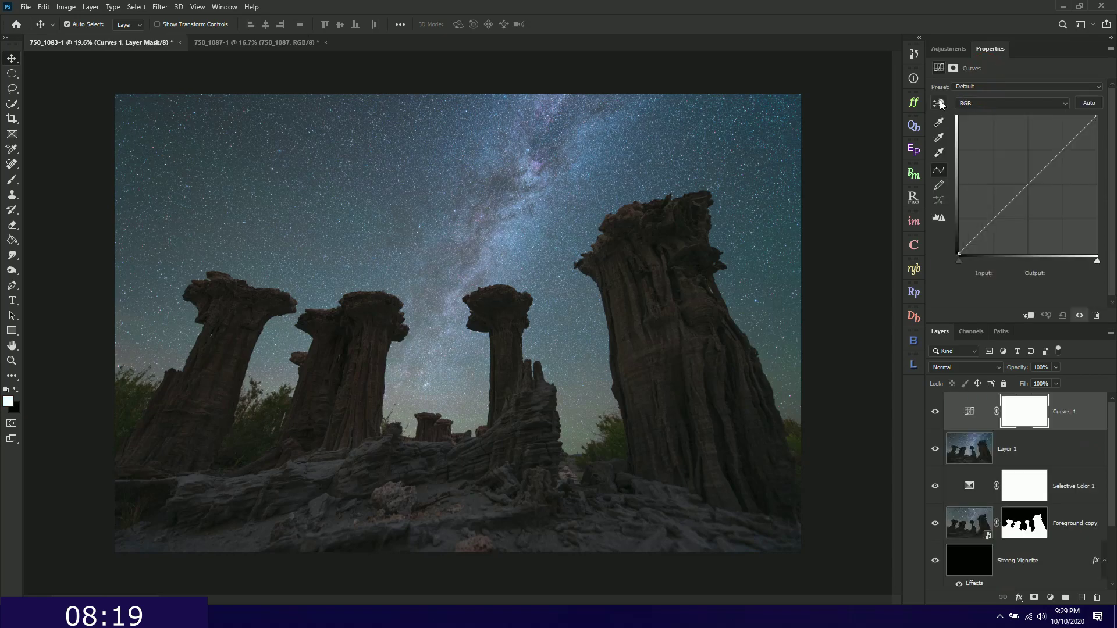
{"action": "left_click", "coordinate": [939, 103]}
{"action": "scroll", "coordinate": [553, 159], "scroll_direction": "up", "scroll_amount": 3}
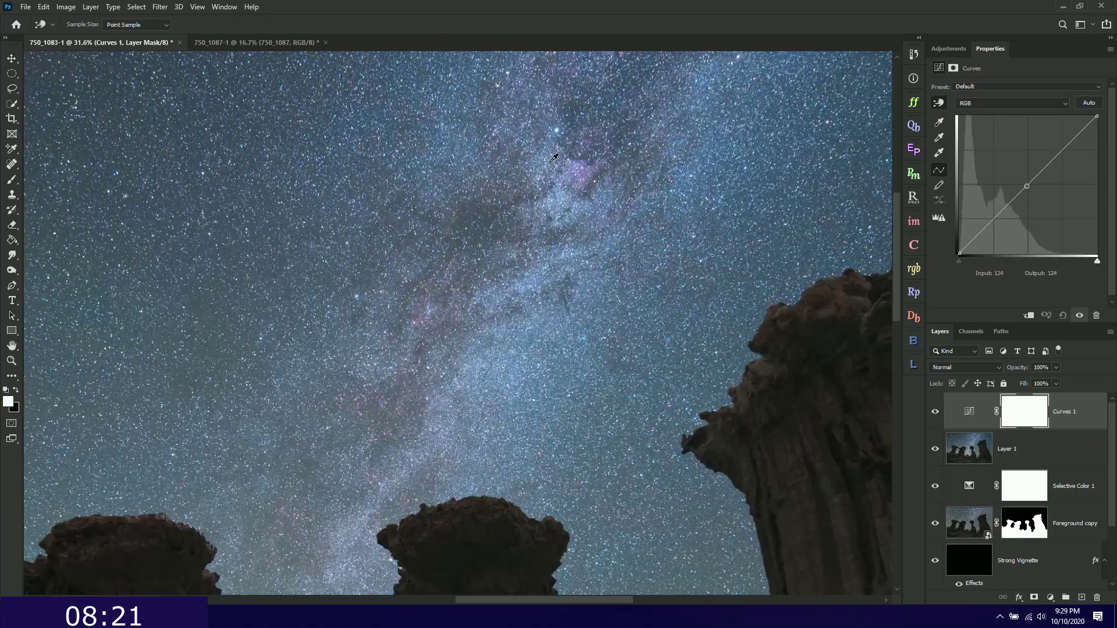
{"action": "scroll", "coordinate": [553, 158], "scroll_direction": "up", "scroll_amount": 6}
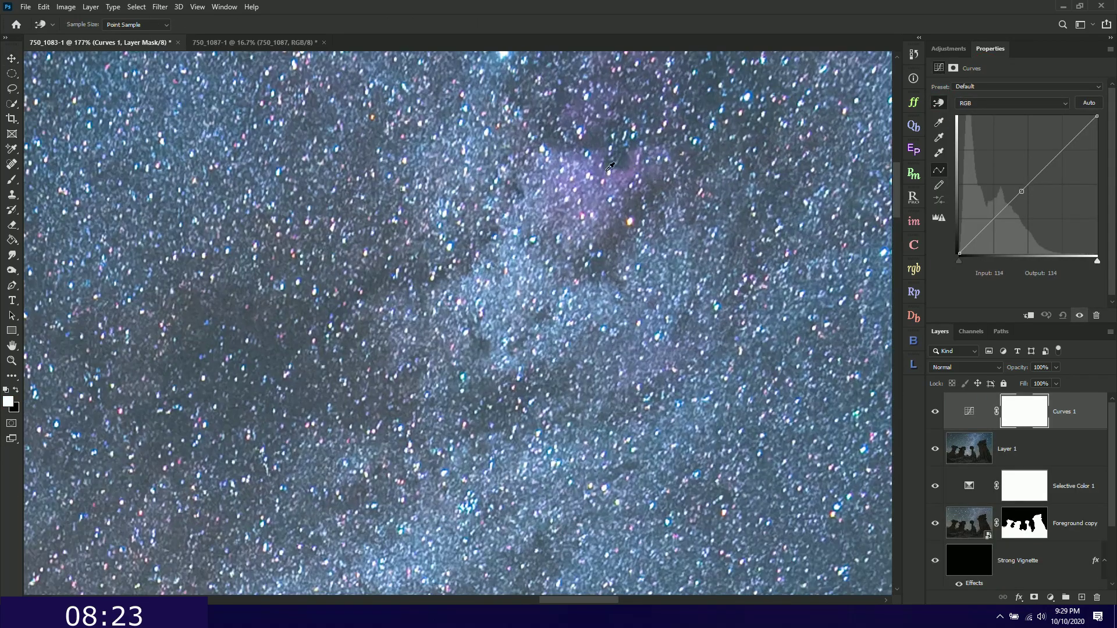
{"action": "mouse_move", "coordinate": [624, 171]}
{"action": "left_mouse_down"}
{"action": "mouse_move", "coordinate": [627, 146]}
{"action": "mouse_move", "coordinate": [631, 168]}
{"action": "left_mouse_up"}
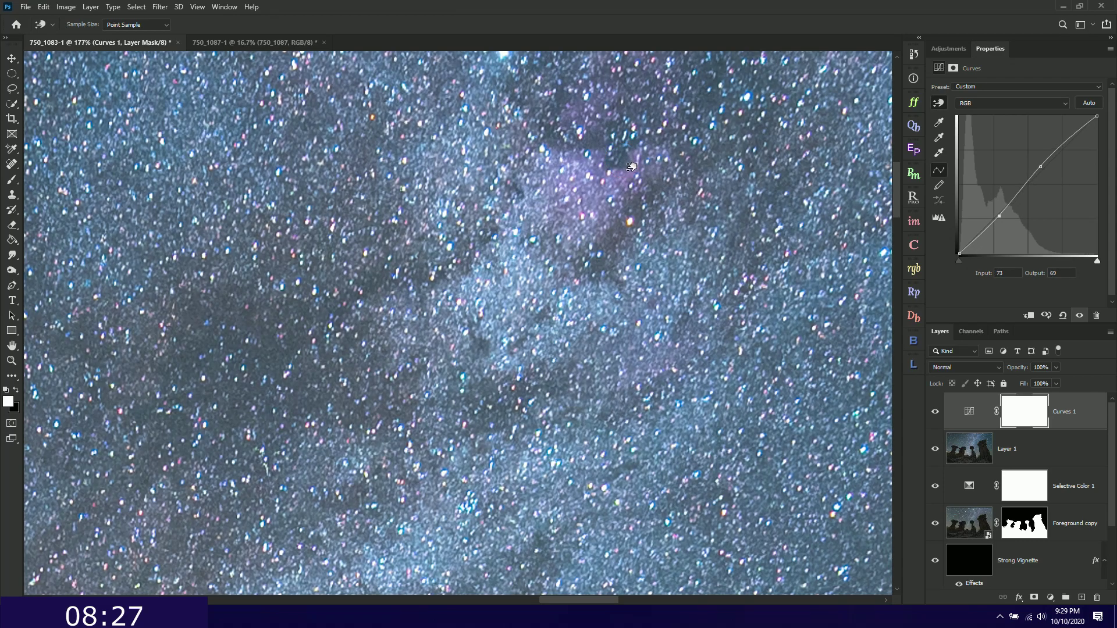
{"action": "scroll", "coordinate": [631, 168], "scroll_direction": "down", "scroll_amount": 6}
{"action": "scroll", "coordinate": [585, 227], "scroll_direction": "down", "scroll_amount": 4}
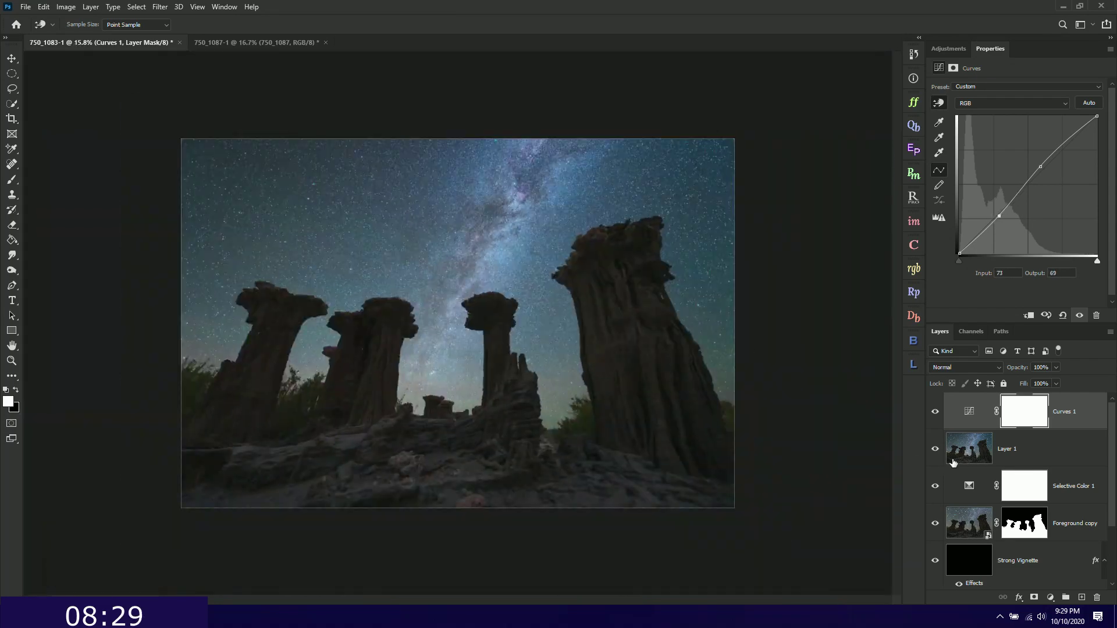
{"action": "key", "text": "ctrl+plus"}
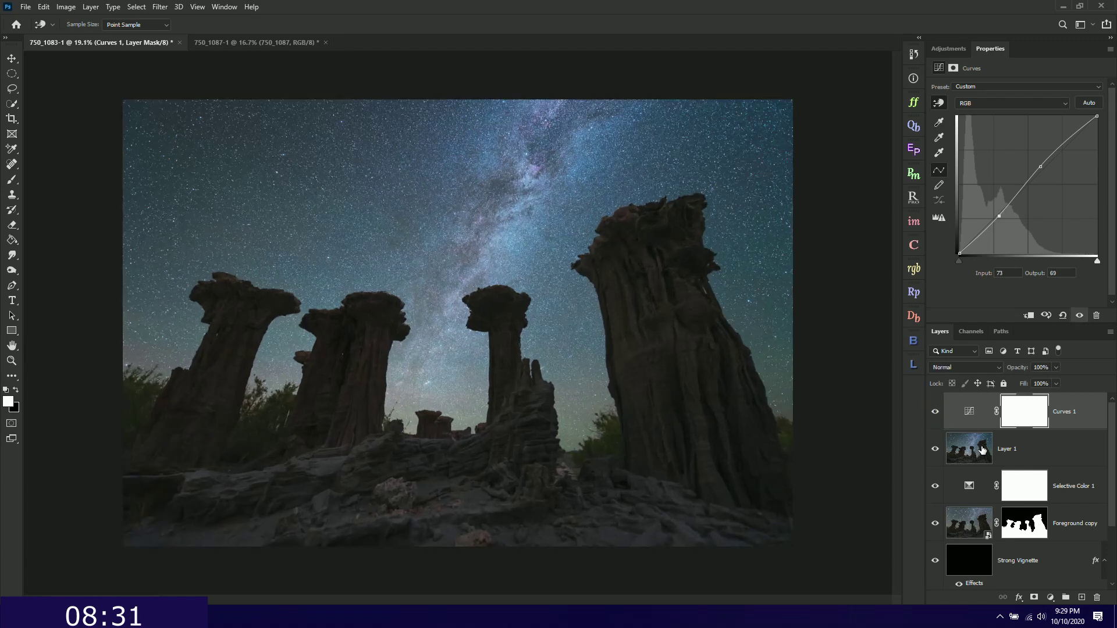
- Alt-drag the Foreground copy rock mask onto Curves 1, invert it, and compare before and after
{"action": "left_click", "coordinate": [1028, 525]}
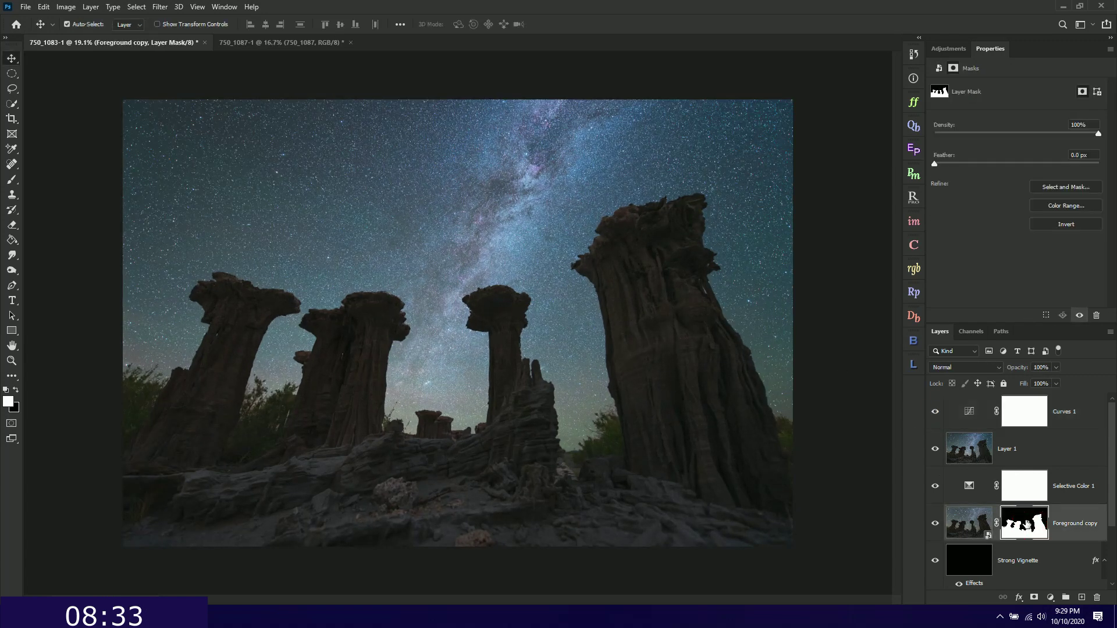
{"action": "left_click", "coordinate": [1029, 526]}
{"action": "left_click_drag", "start_coordinate": [1030, 527], "coordinate": [1041, 421]}
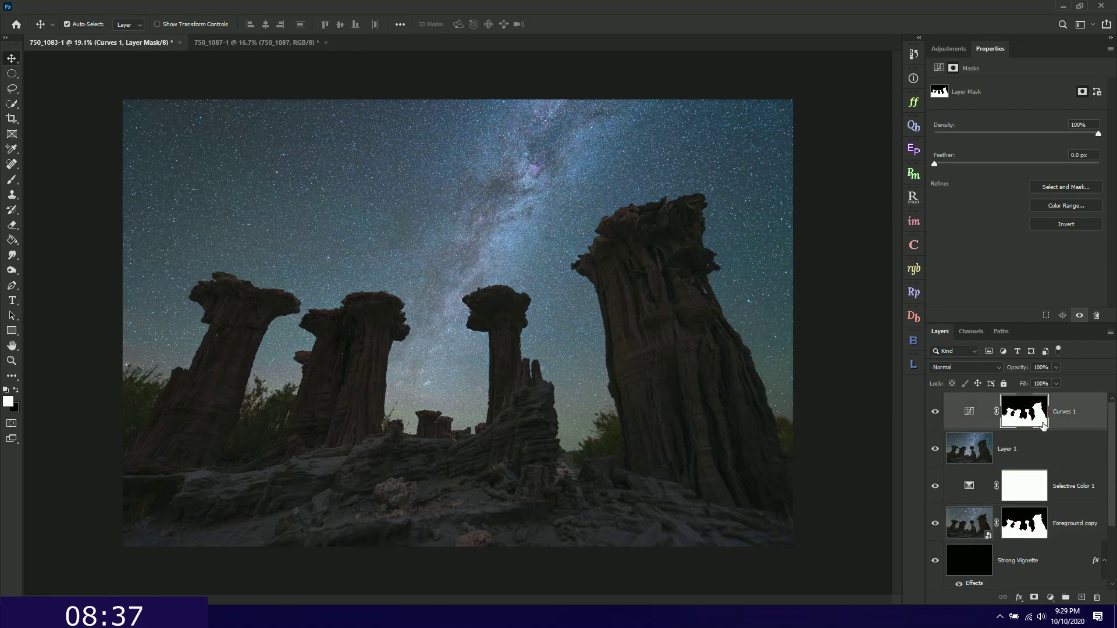
{"action": "key", "text": "ctrl+i"}
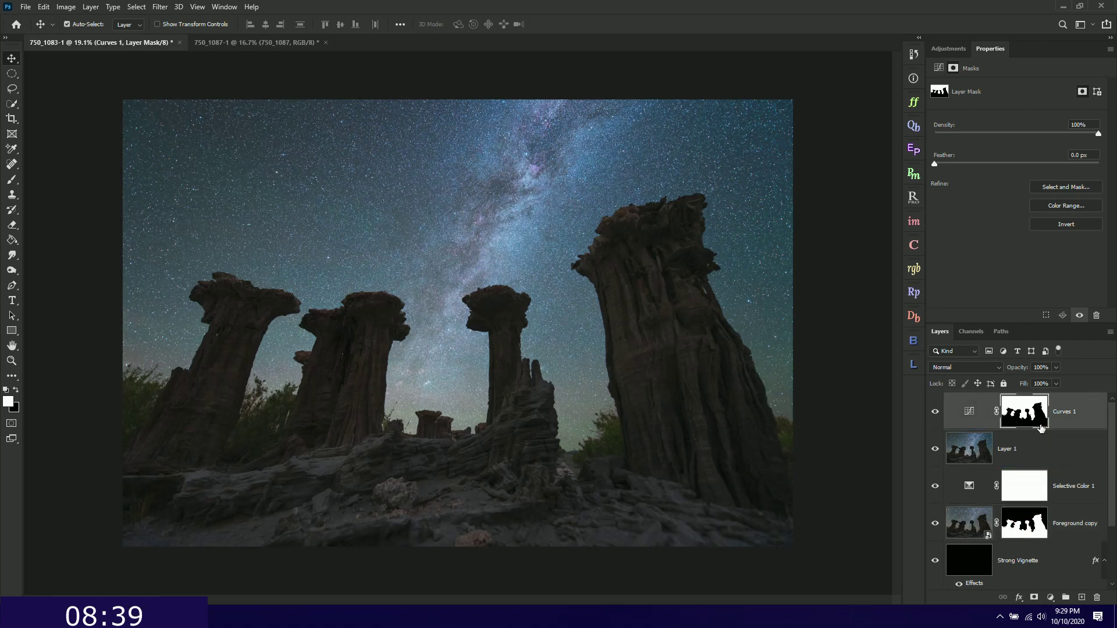
{"action": "left_click", "coordinate": [936, 413]}
{"action": "left_click", "coordinate": [936, 413]}
{"action": "left_click", "coordinate": [949, 52]}
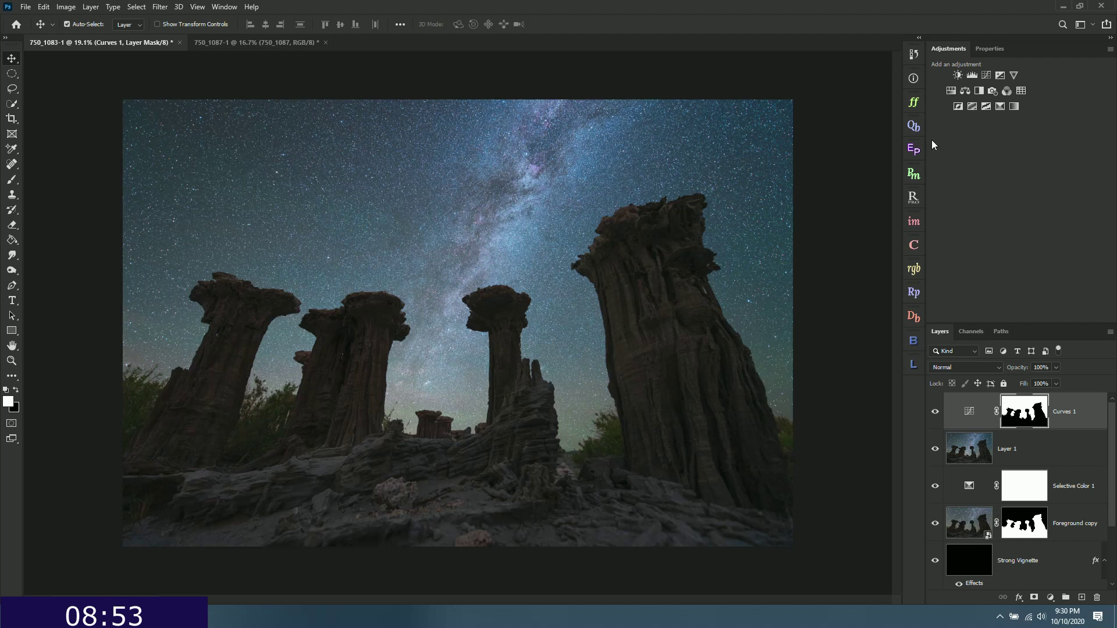
- Run the RP3 Magic Green Lands action, accepting the default Gaussian Blur amount
{"action": "left_click", "coordinate": [916, 106]}
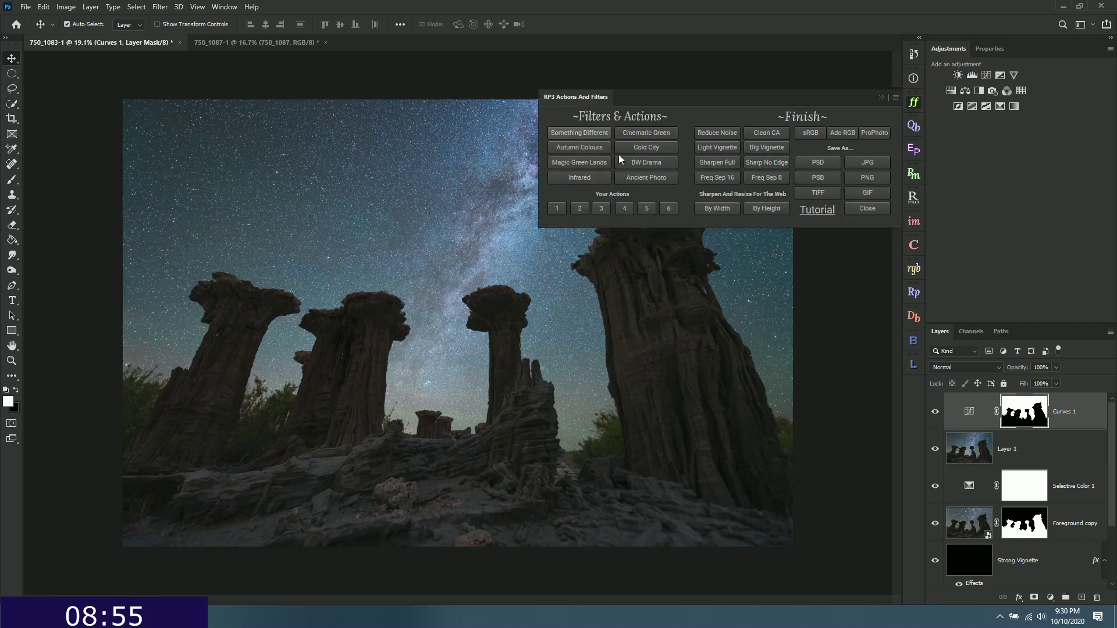
{"action": "left_click", "coordinate": [578, 164]}
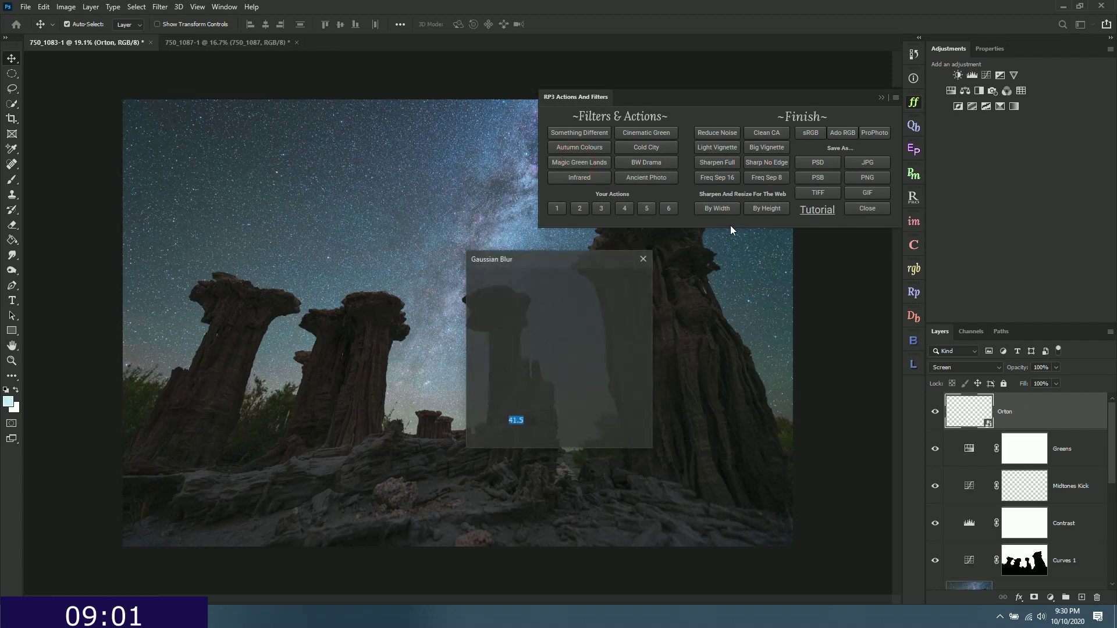
{"action": "left_click", "coordinate": [618, 287]}
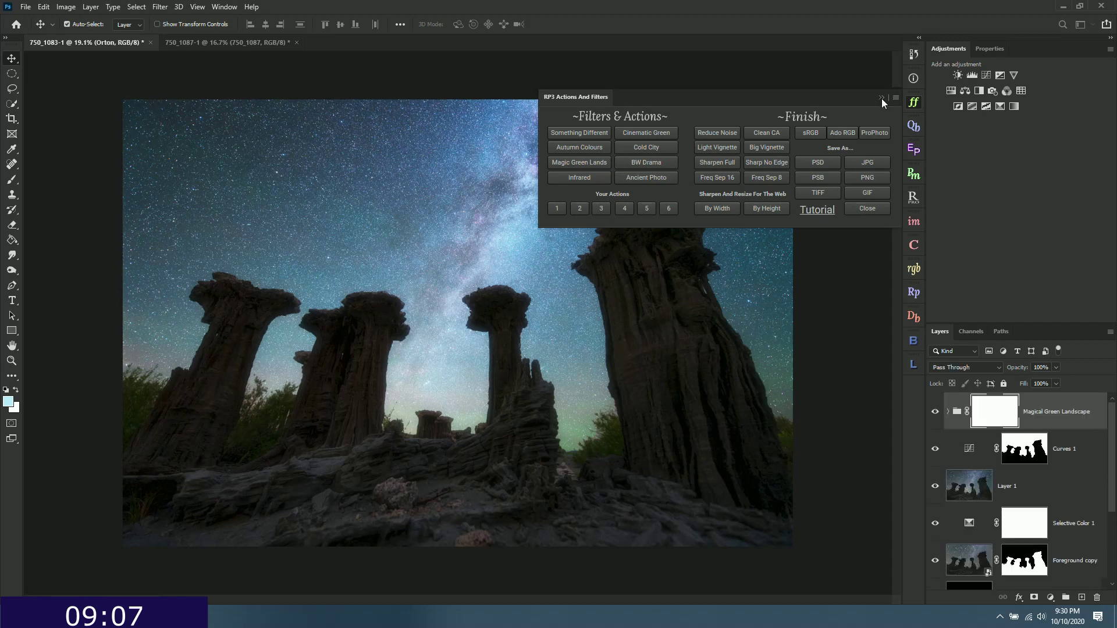
{"action": "left_click", "coordinate": [882, 98]}
- In the Magical Green Landscape group, hide the Vignette, Greens, Midtones Kick and other adjustments
{"action": "left_click", "coordinate": [948, 412]}
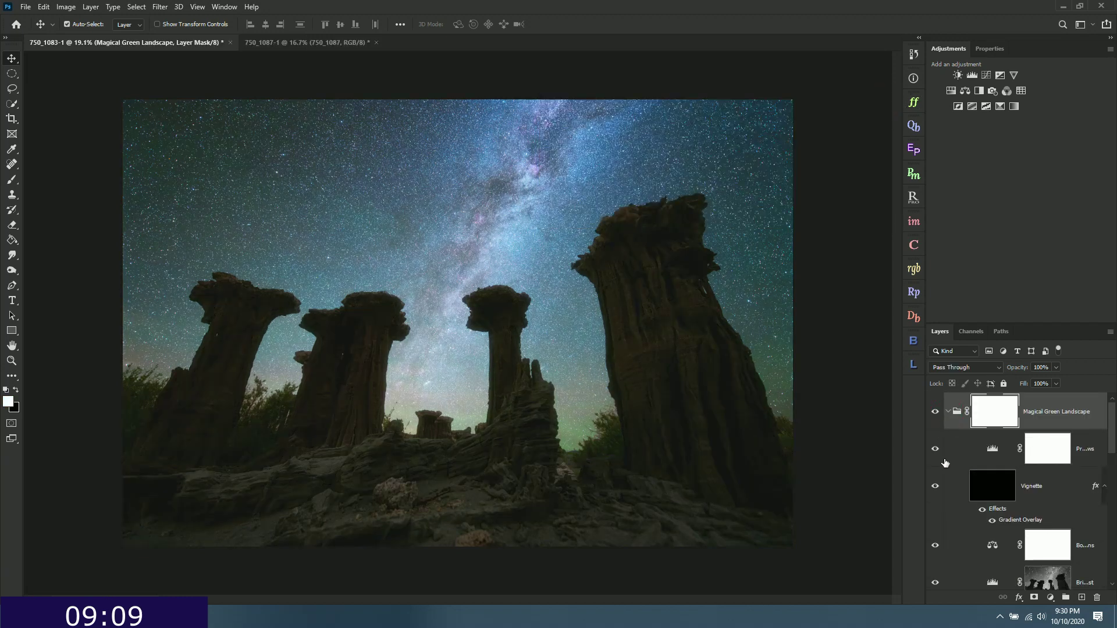
{"action": "left_click", "coordinate": [935, 486]}
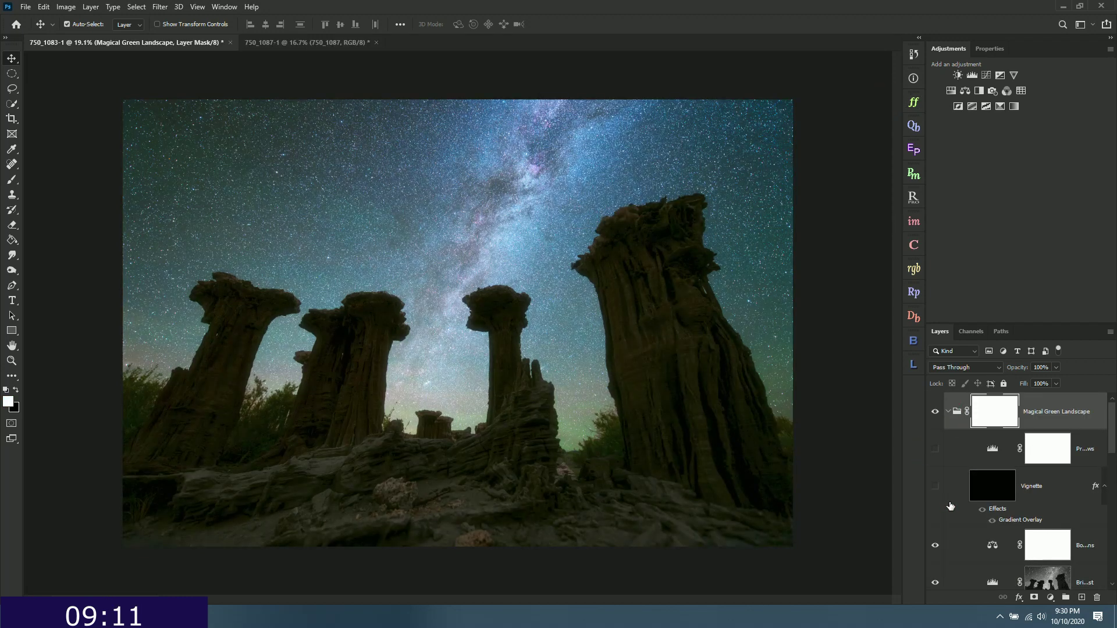
{"action": "scroll", "coordinate": [937, 506], "scroll_direction": "down", "scroll_amount": 1}
{"action": "left_click", "coordinate": [935, 508]}
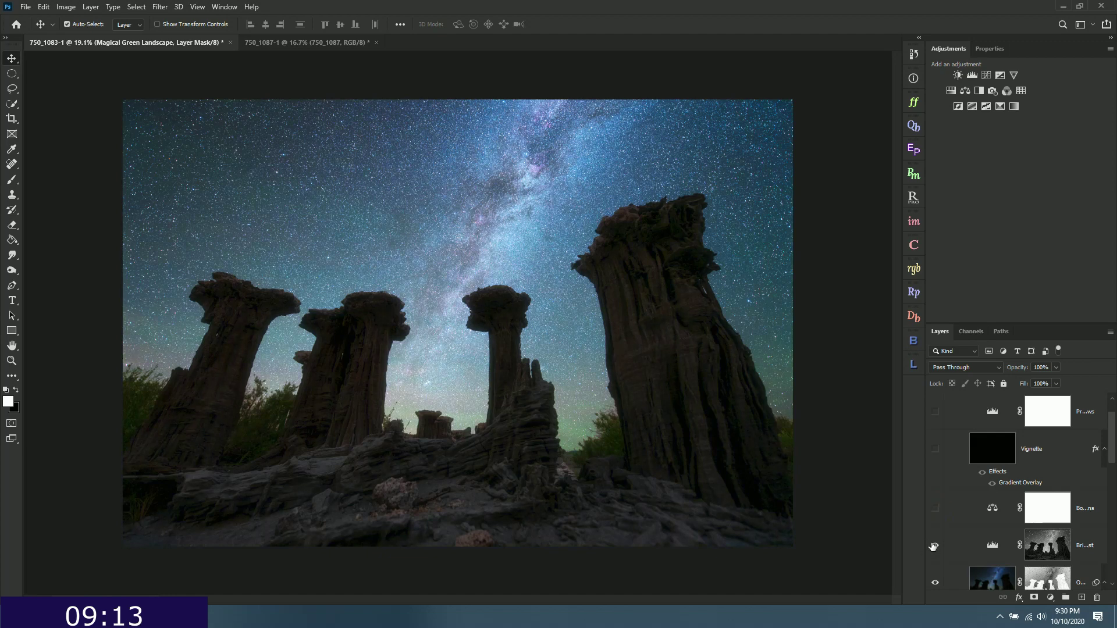
{"action": "left_click", "coordinate": [934, 545]}
{"action": "scroll", "coordinate": [938, 549], "scroll_direction": "down", "scroll_amount": 4}
{"action": "left_click", "coordinate": [935, 518]}
{"action": "left_click", "coordinate": [935, 557]}
{"action": "scroll", "coordinate": [937, 556], "scroll_direction": "down", "scroll_amount": 3}
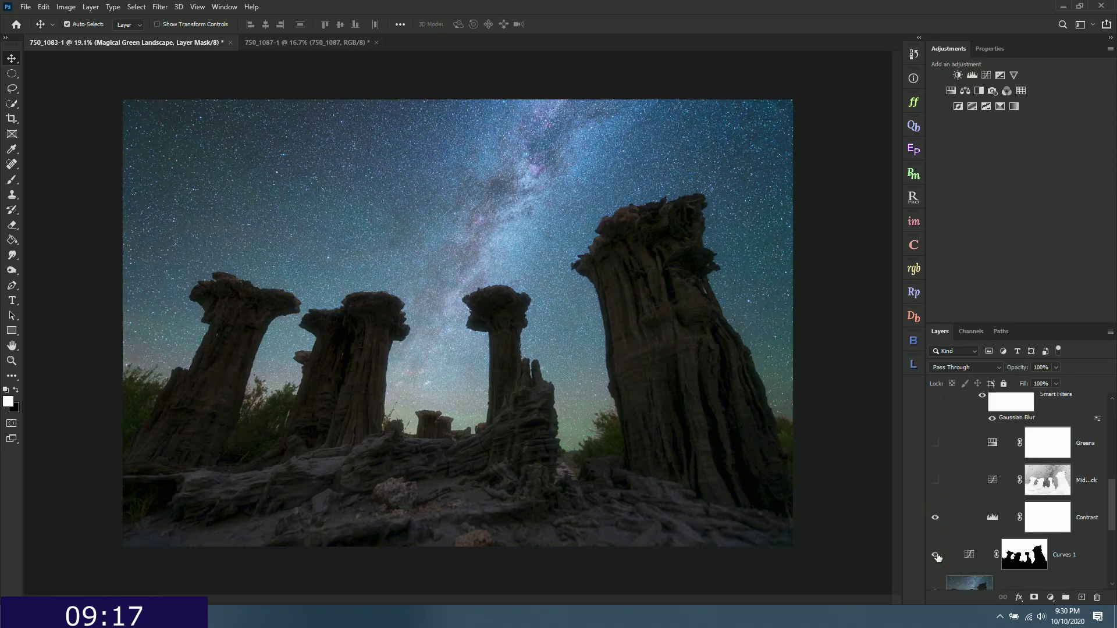
{"action": "left_click", "coordinate": [935, 489]}
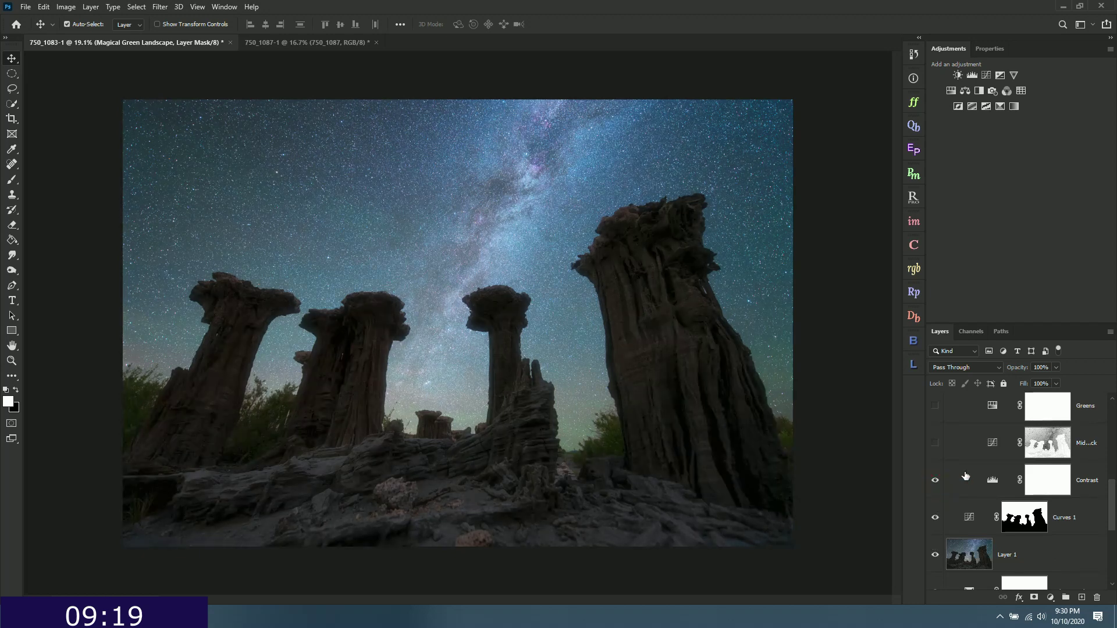
{"action": "scroll", "coordinate": [966, 469], "scroll_direction": "up", "scroll_amount": 8}
- Collapse the Magical Green Landscape group and set its opacity to 42%
{"action": "left_click", "coordinate": [948, 411]}
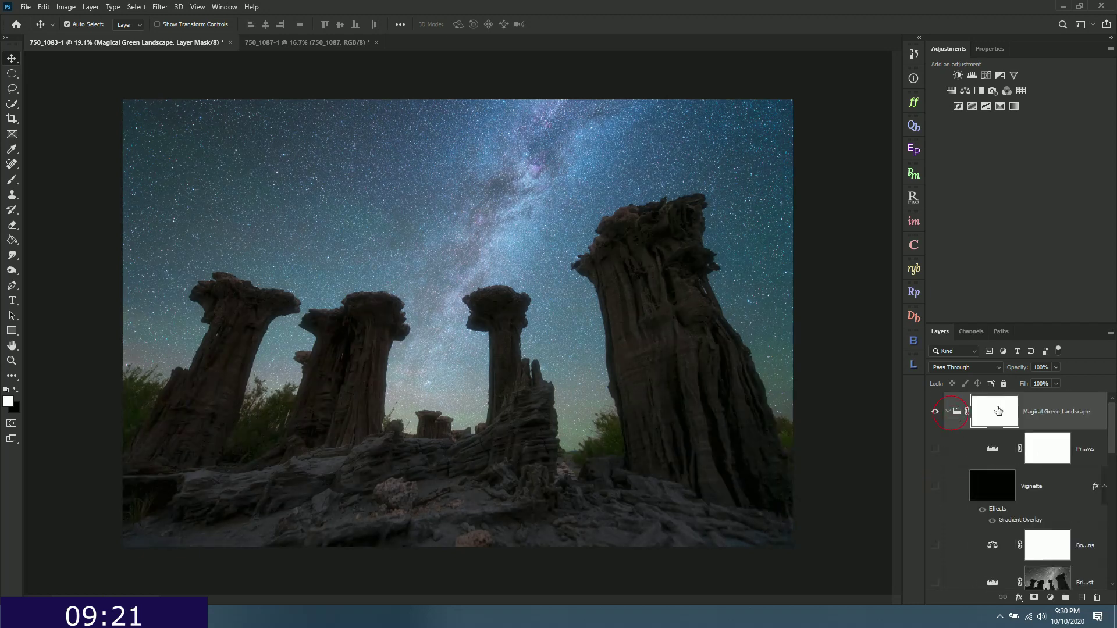
{"action": "left_click", "coordinate": [1056, 368]}
{"action": "left_click_drag", "start_coordinate": [995, 384], "coordinate": [1026, 386]}
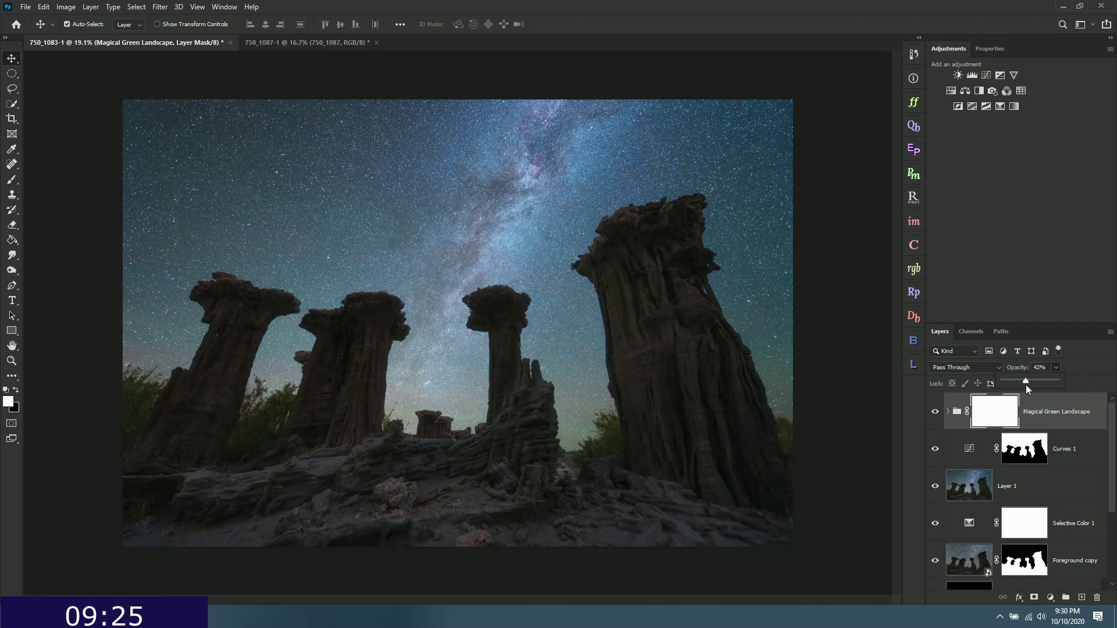
{"action": "left_click", "coordinate": [1055, 420]}
{"action": "key", "text": "ctrl+minus"}
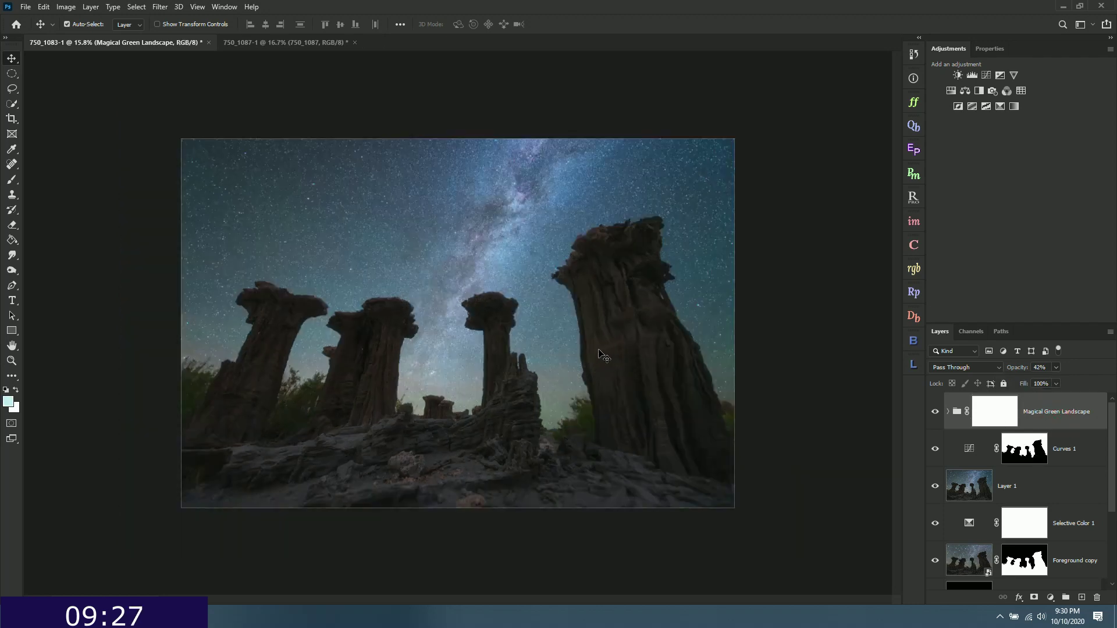
{"action": "key", "text": "ctrl+plus"}
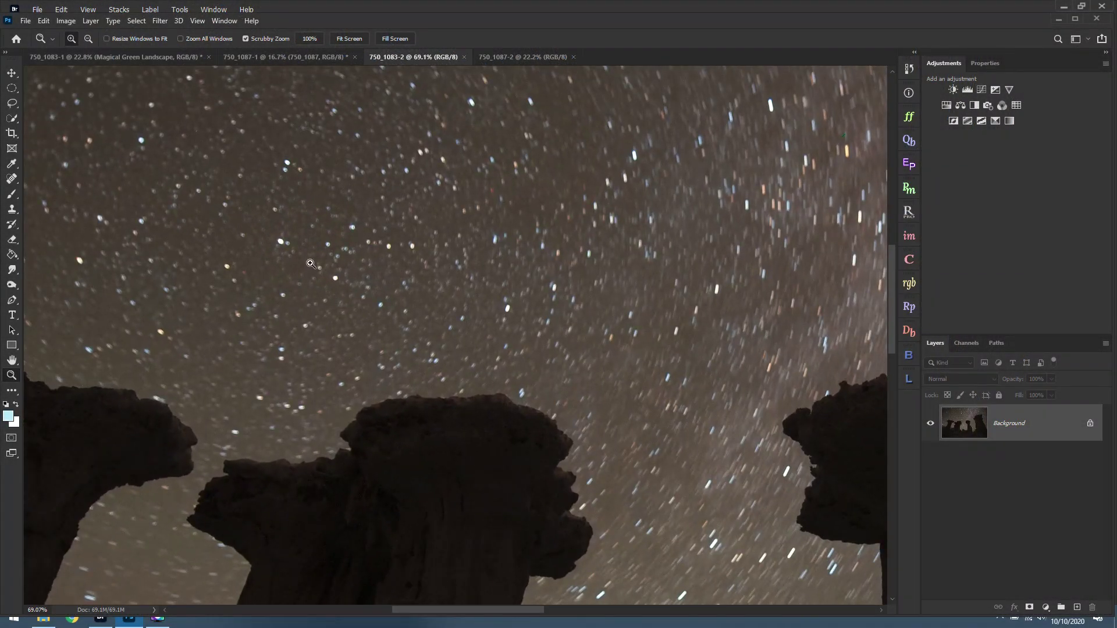
- Zoom into the stars of original 750_1083-2, then the horizon and star field of 750_1087-2
{"action": "left_click_drag", "start_coordinate": [386, 246], "coordinate": [536, 454]}
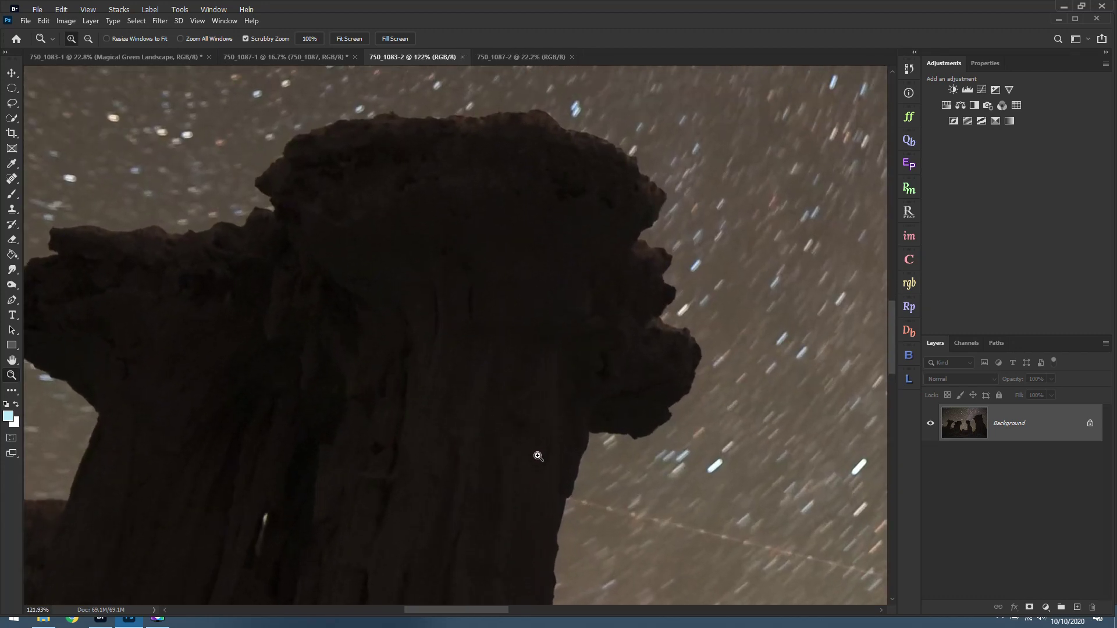
{"action": "left_click", "coordinate": [351, 40]}
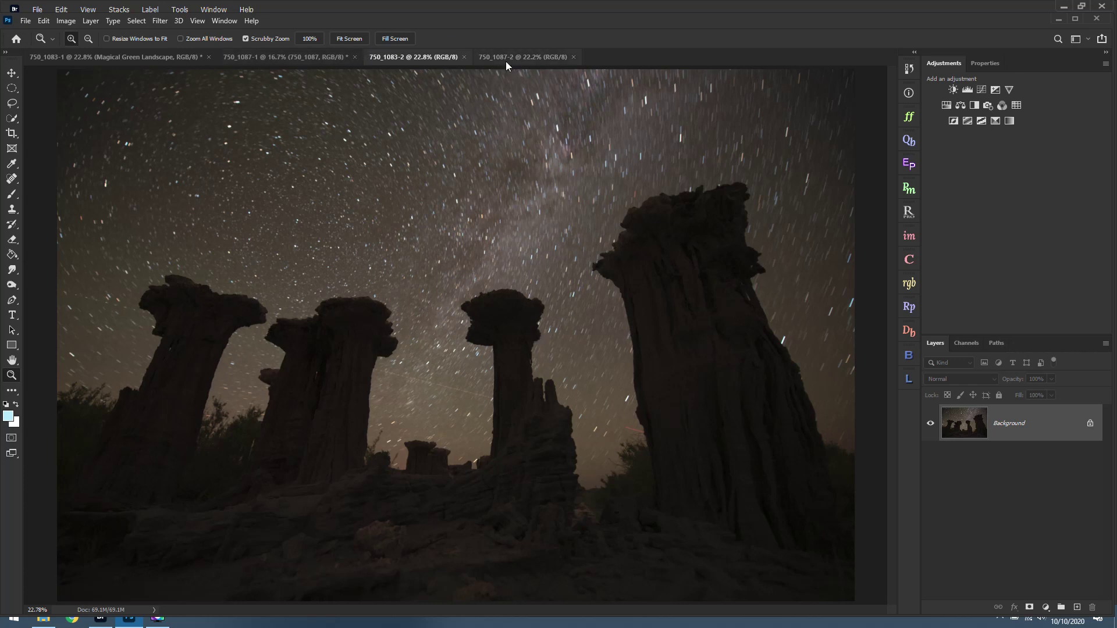
{"action": "left_click", "coordinate": [505, 57]}
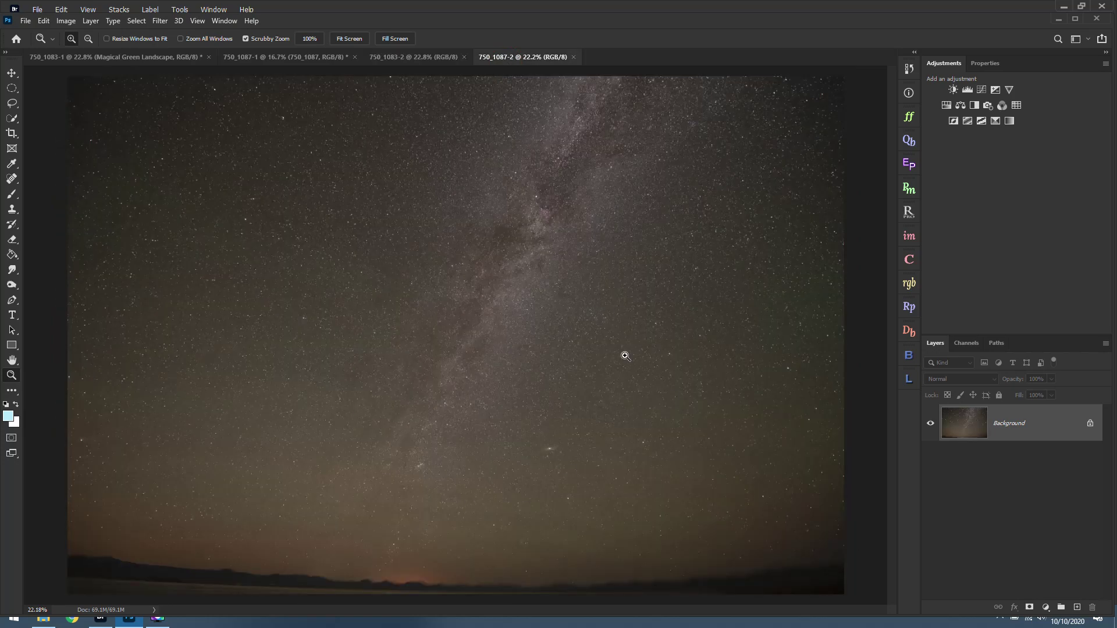
{"action": "left_click_drag", "start_coordinate": [369, 590], "coordinate": [488, 531]}
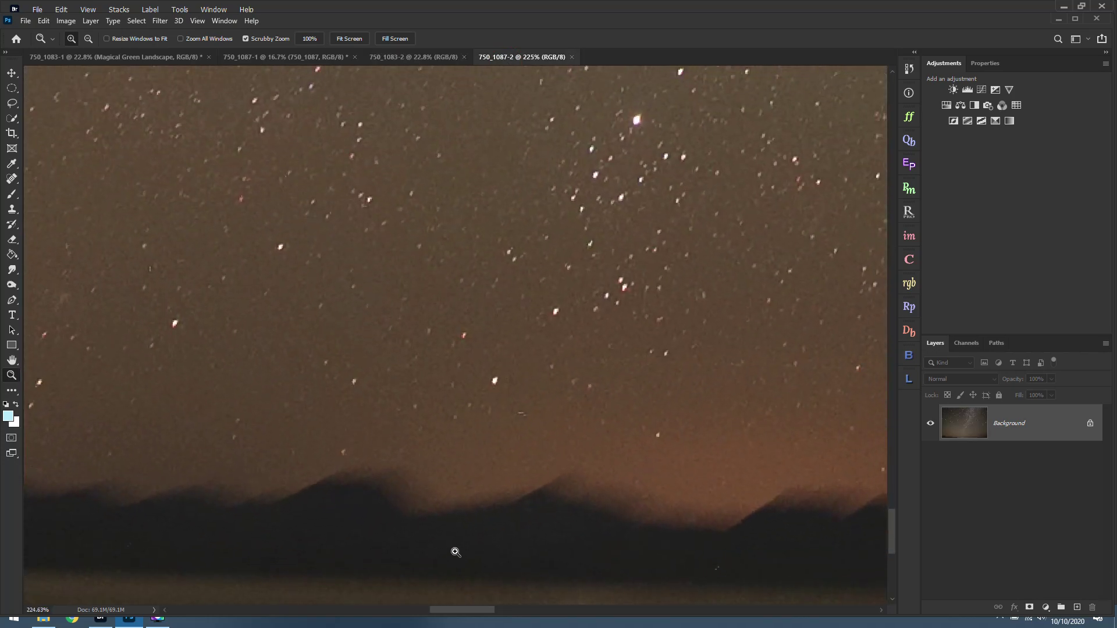
{"action": "left_click_drag", "start_coordinate": [388, 465], "coordinate": [401, 465]}
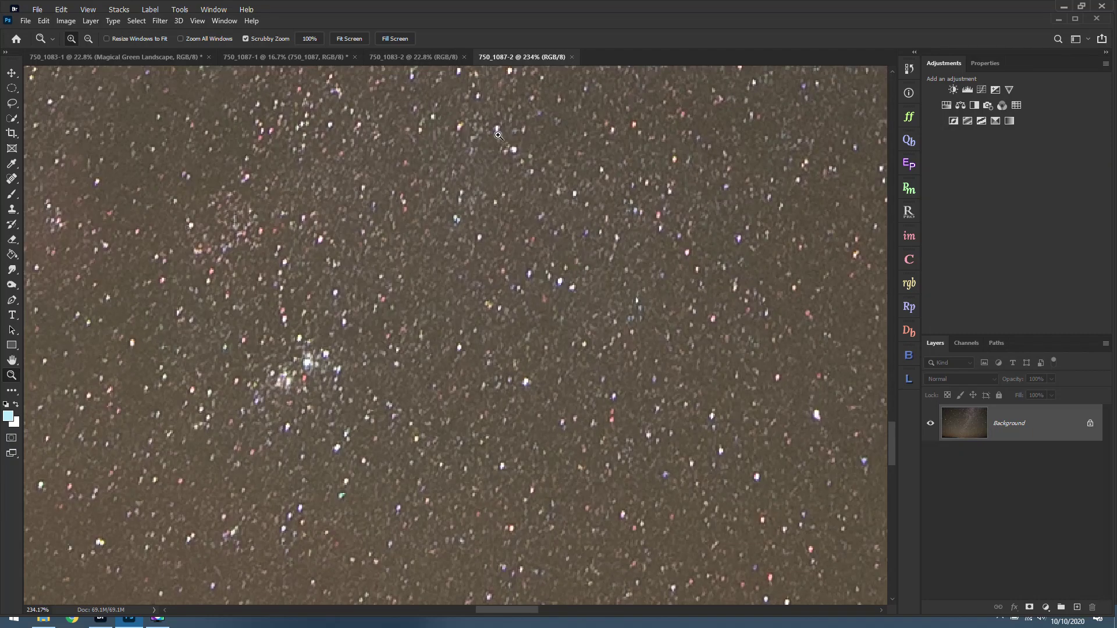
{"action": "left_click", "coordinate": [348, 39]}
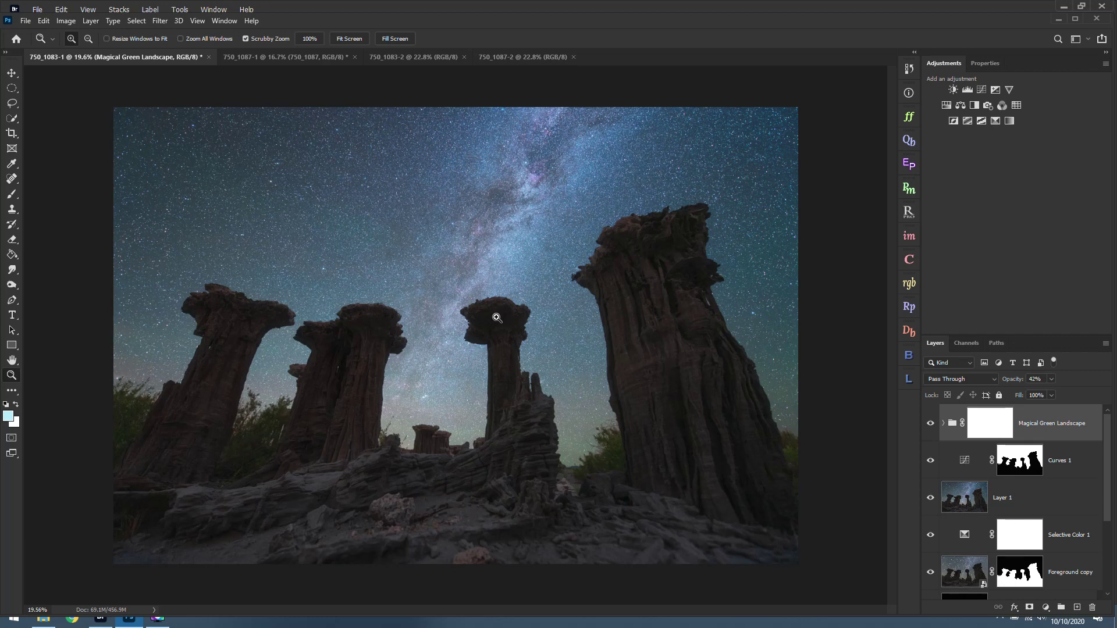
- On 750_1083-1, zoom into the left bushes, tower and rock edge against the sky, then fit to screen
{"action": "mouse_move", "coordinate": [500, 311]}
{"action": "left_mouse_down"}
{"action": "mouse_move", "coordinate": [478, 307]}
{"action": "mouse_move", "coordinate": [488, 303]}
{"action": "left_mouse_up"}
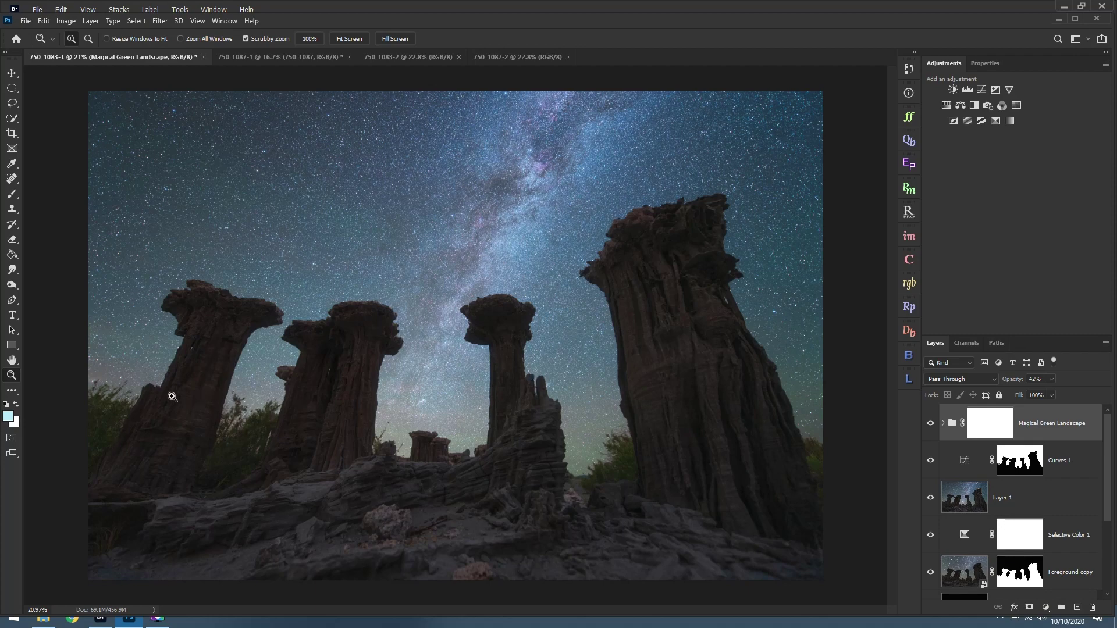
{"action": "left_click_drag", "start_coordinate": [116, 411], "coordinate": [256, 387]}
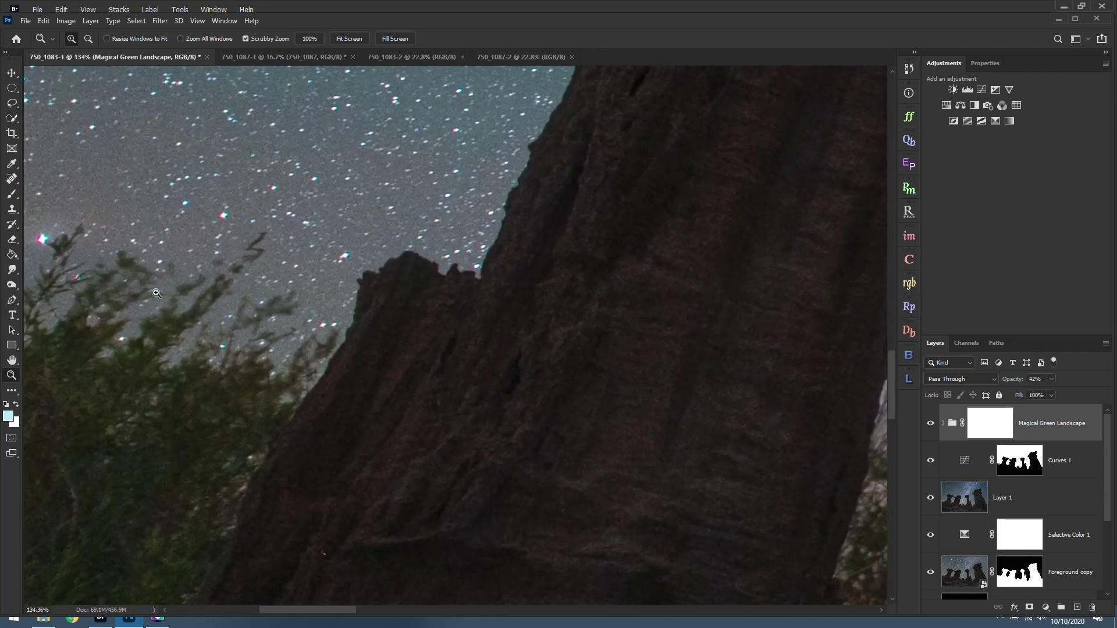
{"action": "left_click_drag", "start_coordinate": [136, 297], "coordinate": [264, 369]}
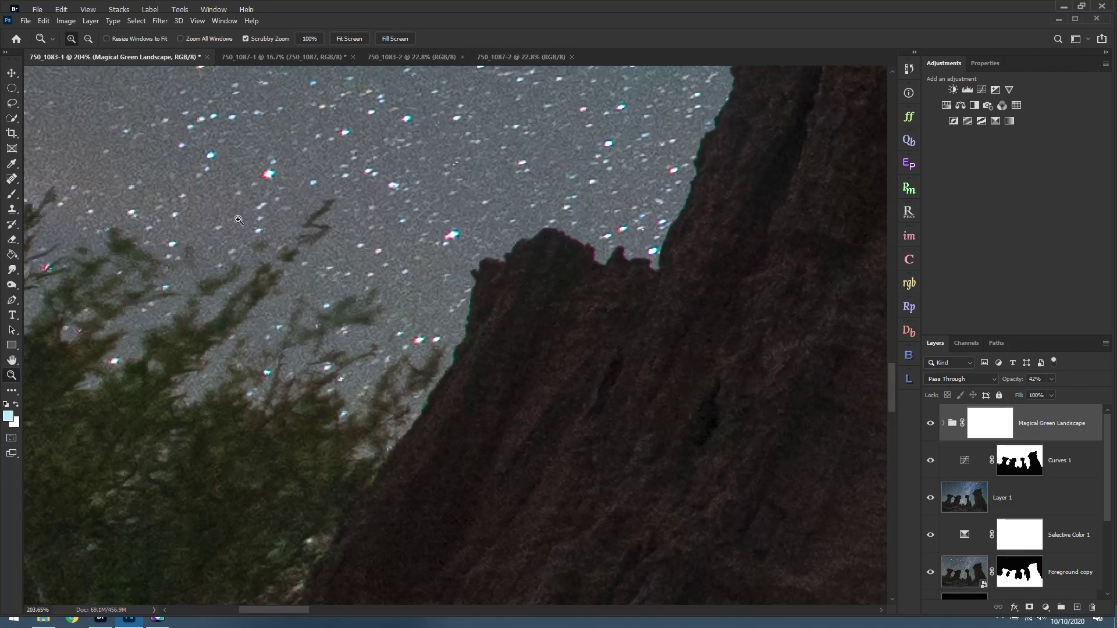
{"action": "left_click", "coordinate": [350, 38]}
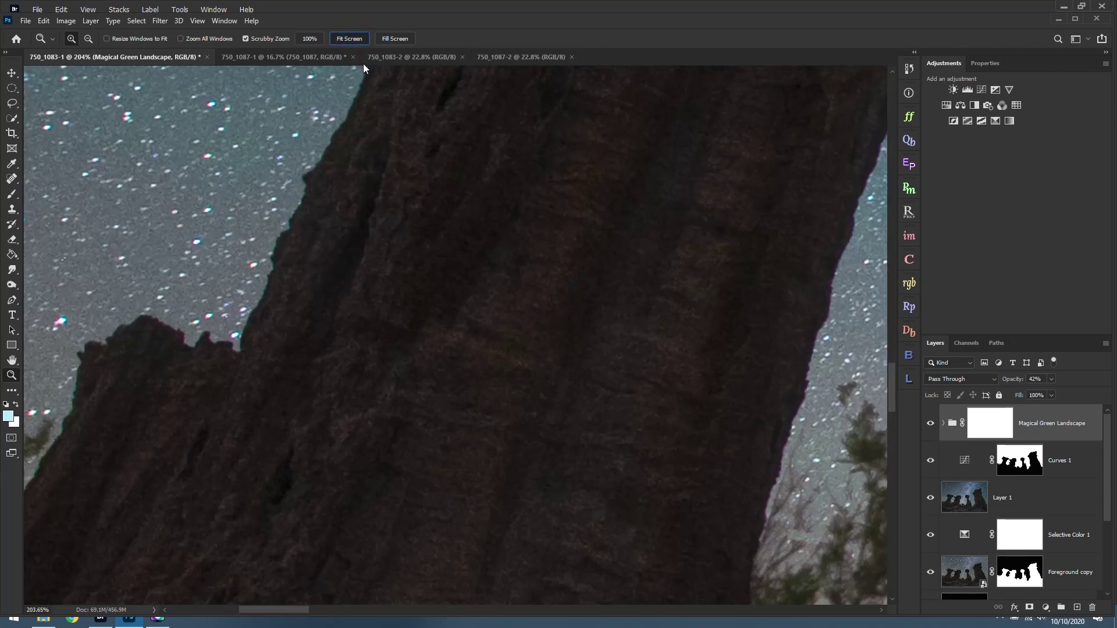